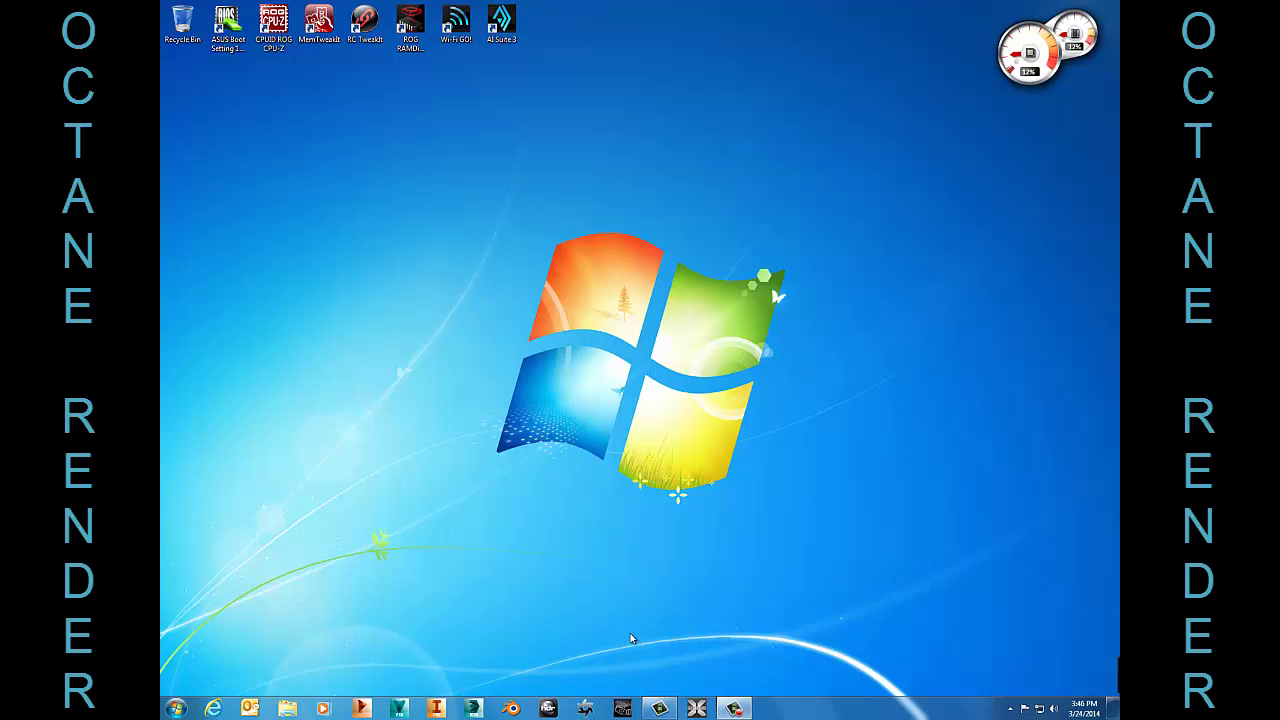
Launch OctaneRender 1.20 from its taskbar icon
{"action": "left_click", "coordinate": [583, 708]}
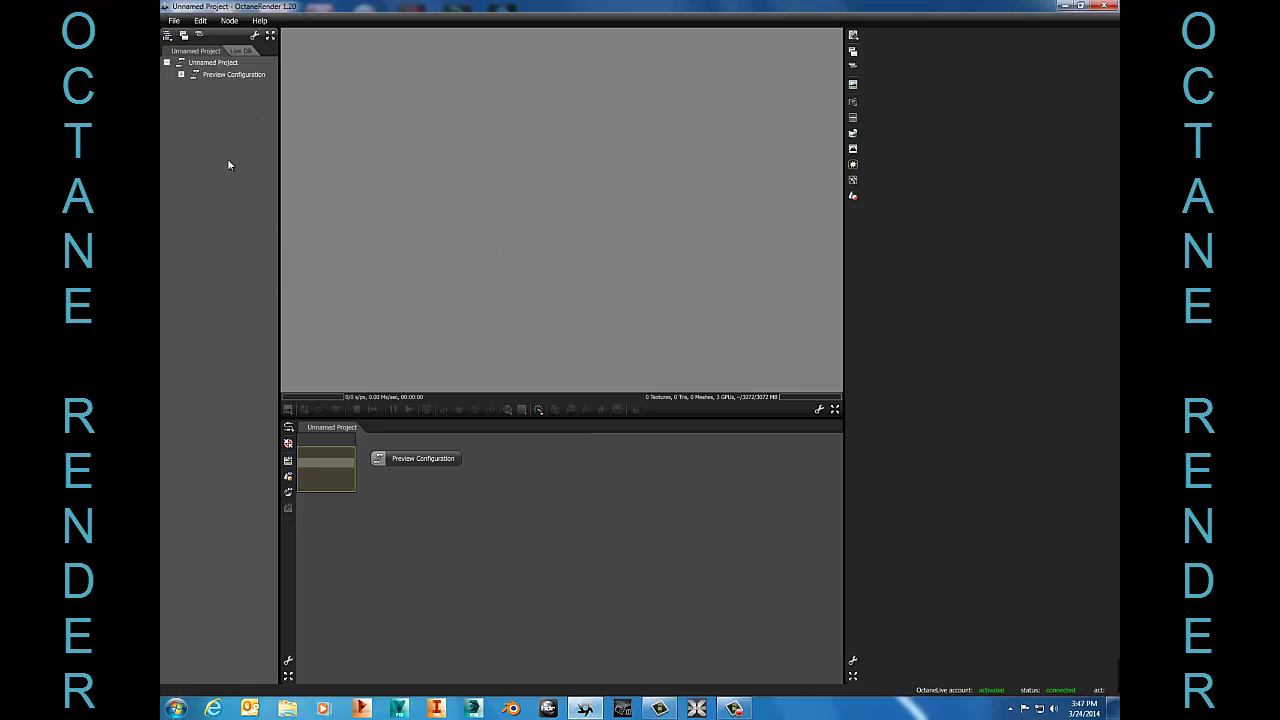
Start File > Open and browse to the Data (E:) drive
{"action": "left_click", "coordinate": [174, 21]}
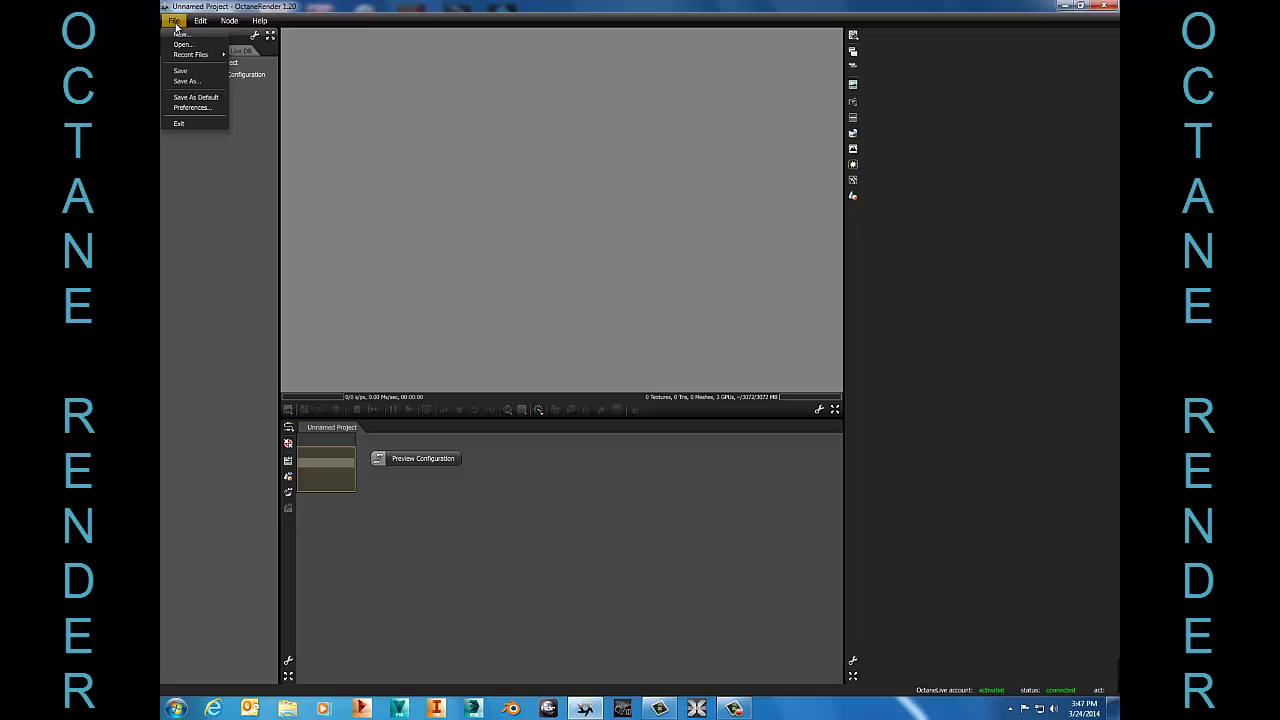
{"action": "left_click", "coordinate": [183, 44]}
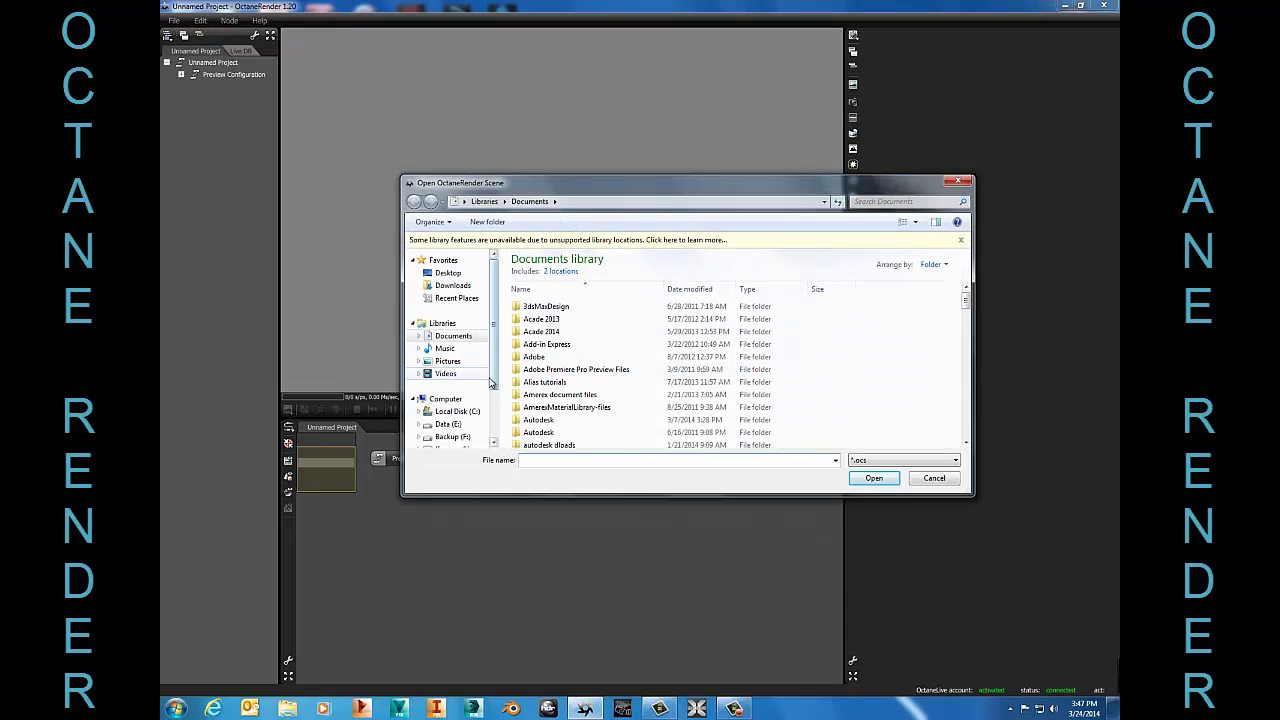
{"action": "scroll", "coordinate": [458, 378], "scroll_direction": "down", "scroll_amount": 2}
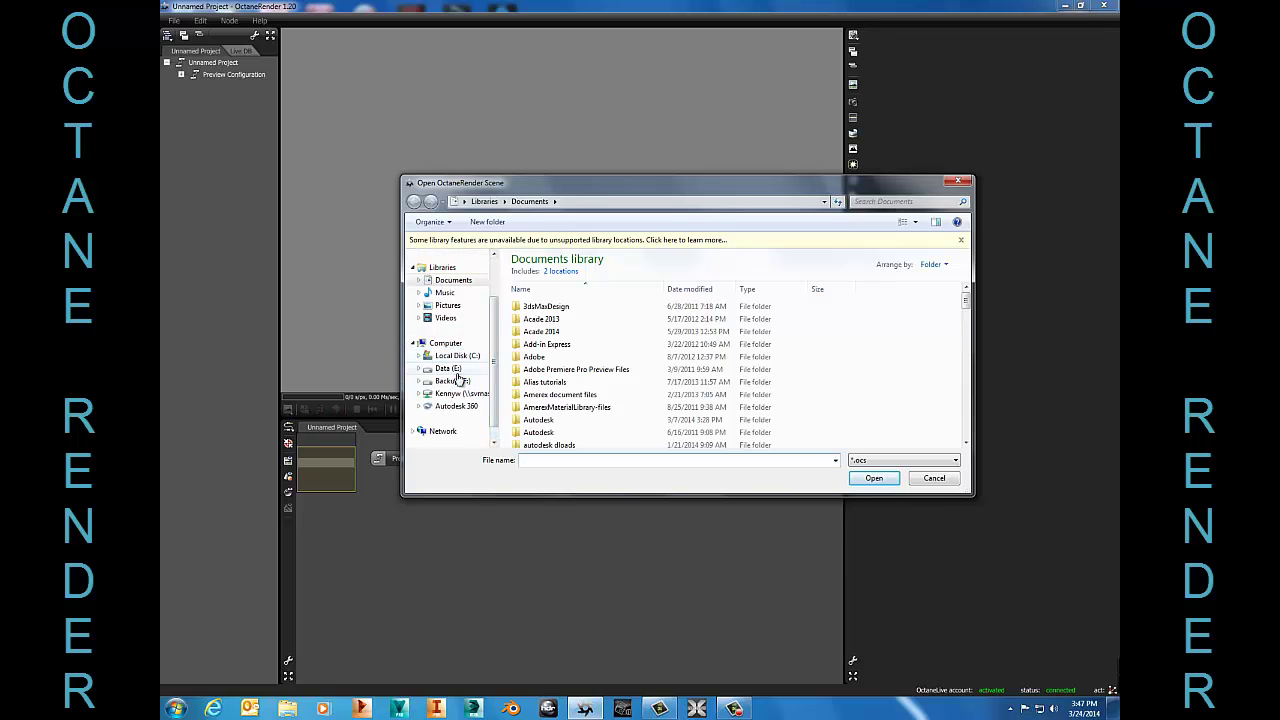
{"action": "left_click", "coordinate": [452, 369]}
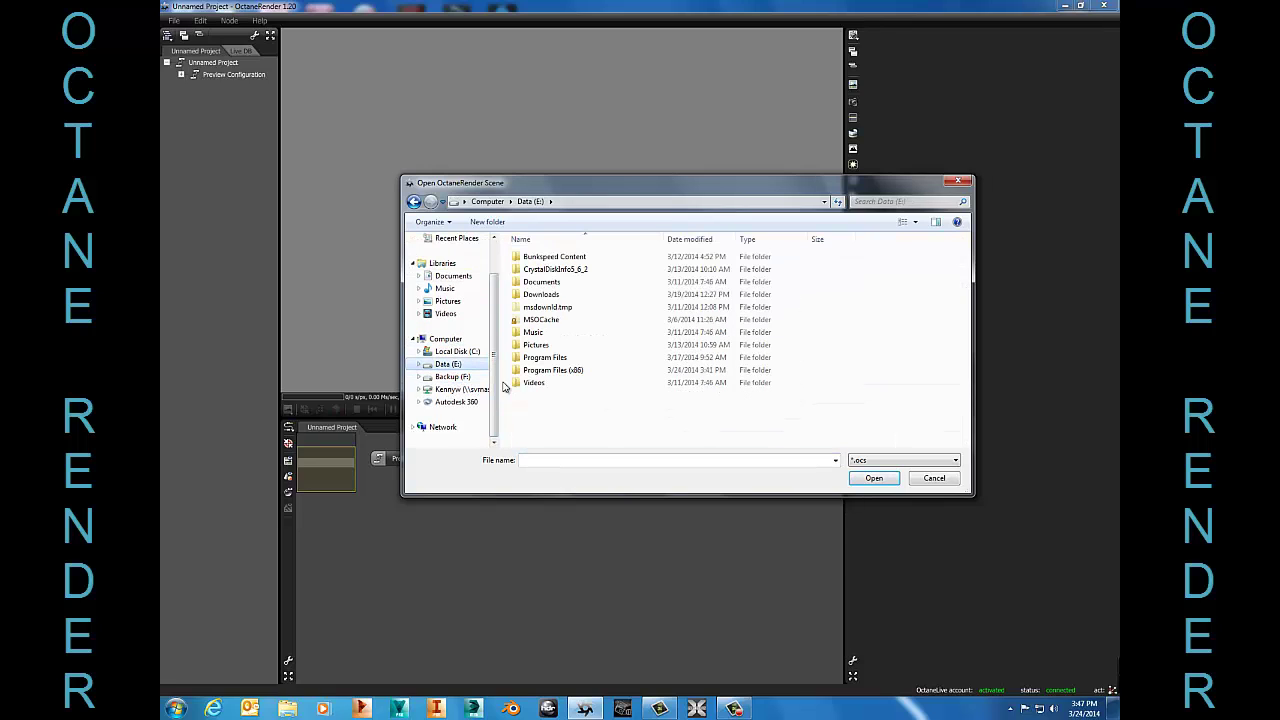
{"action": "left_click", "coordinate": [462, 377]}
{"action": "left_click", "coordinate": [450, 365]}
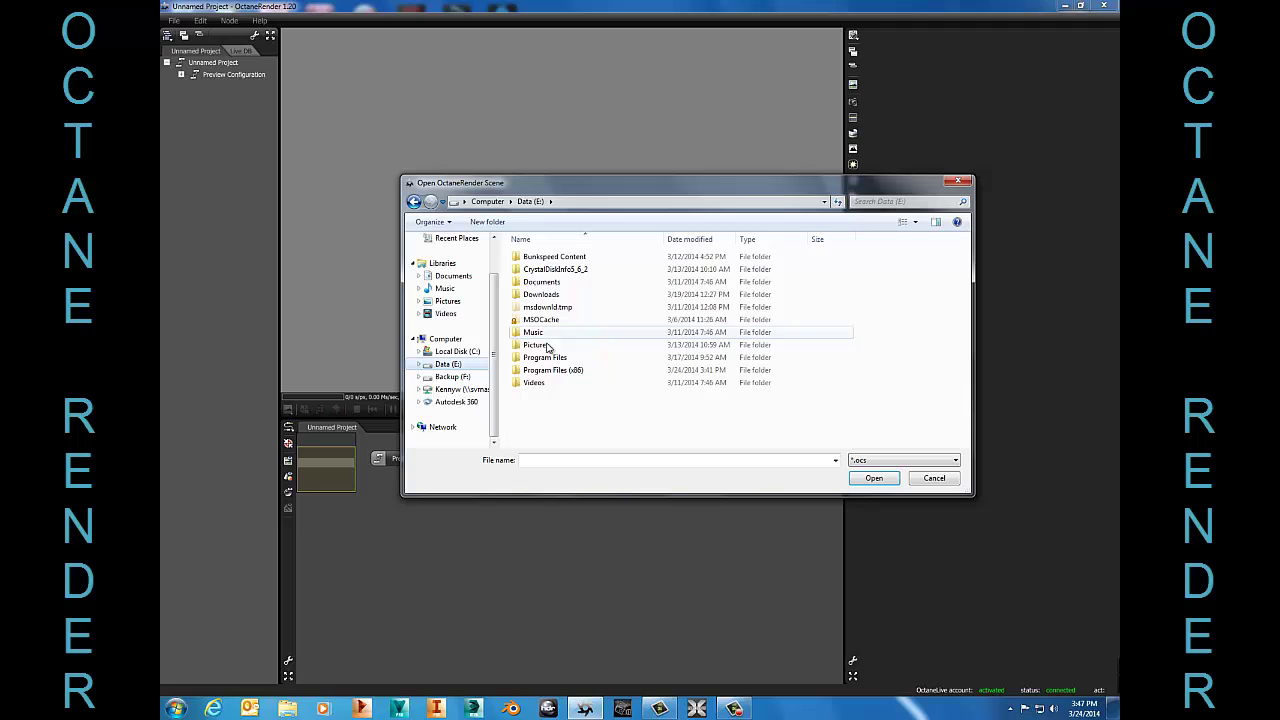
Go through Program Files (x86) > OctaneRender Demo 1.20 > samples > Demo_Scenes > SpaceShips and open spaceships
{"action": "double_click", "coordinate": [554, 371]}
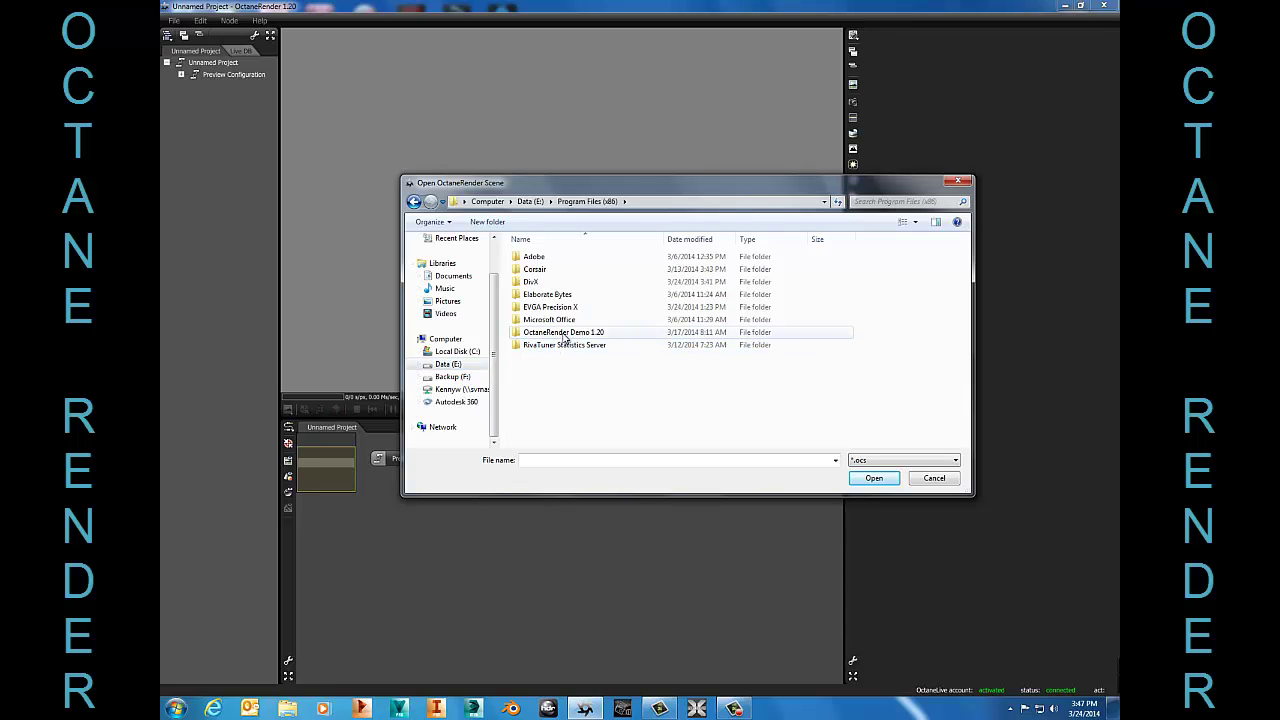
{"action": "double_click", "coordinate": [563, 333]}
{"action": "double_click", "coordinate": [540, 258]}
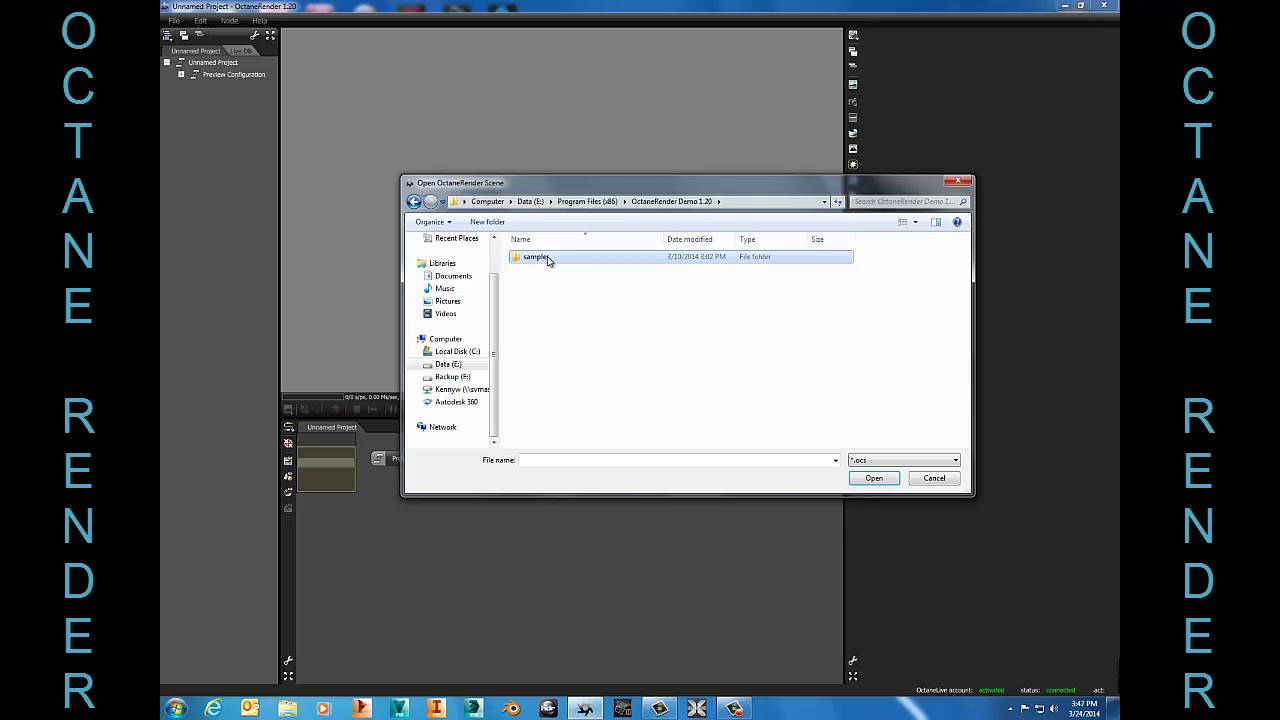
{"action": "left_click", "coordinate": [543, 258]}
{"action": "double_click", "coordinate": [542, 260]}
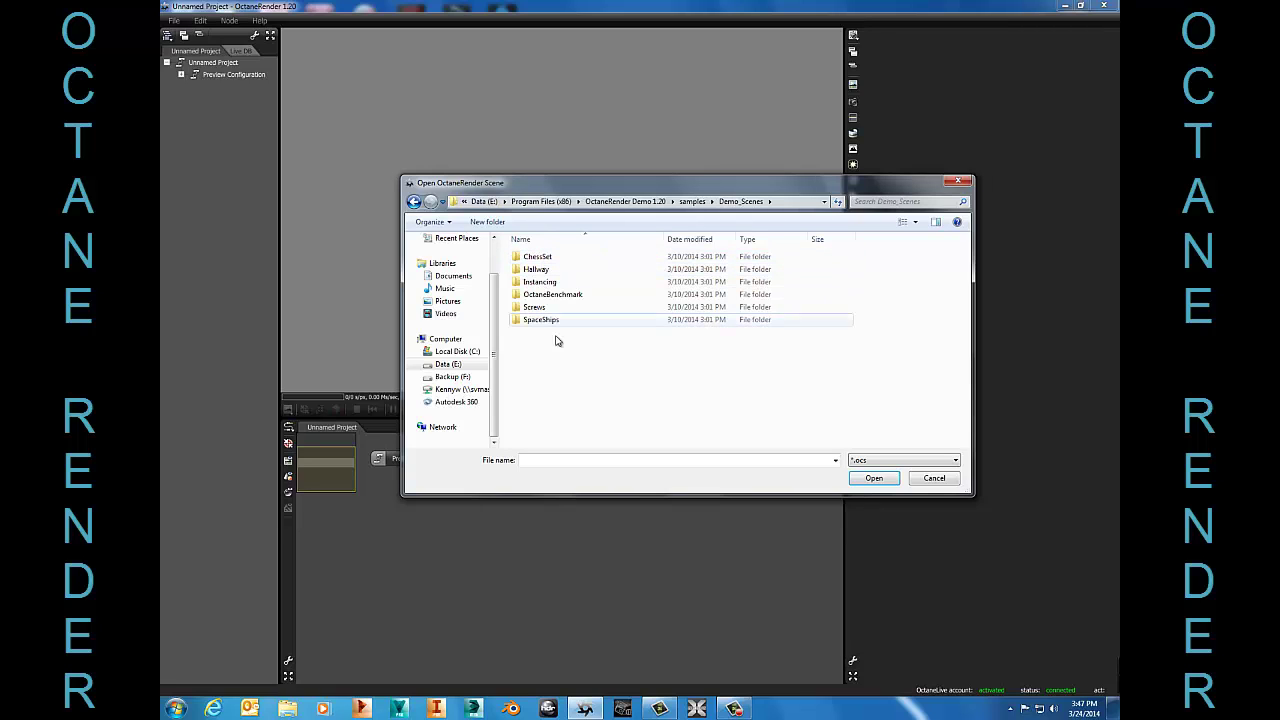
{"action": "left_click", "coordinate": [527, 322]}
{"action": "double_click", "coordinate": [527, 322]}
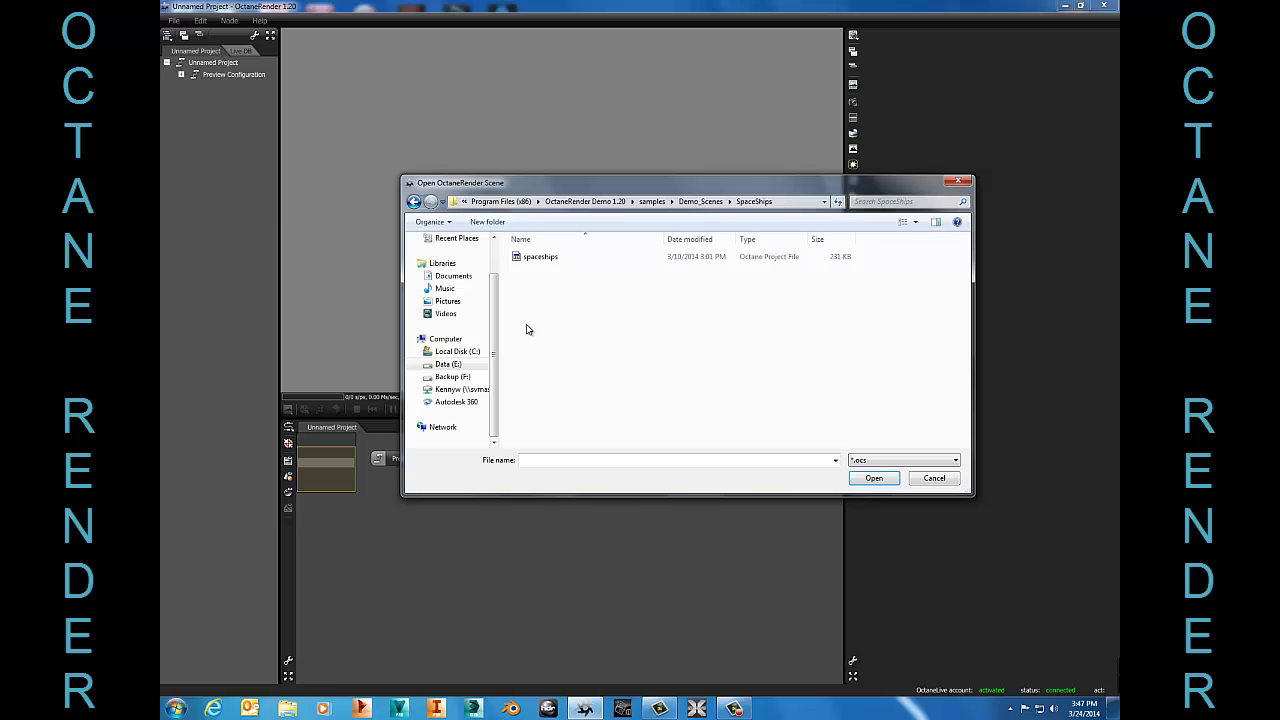
{"action": "double_click", "coordinate": [548, 258]}
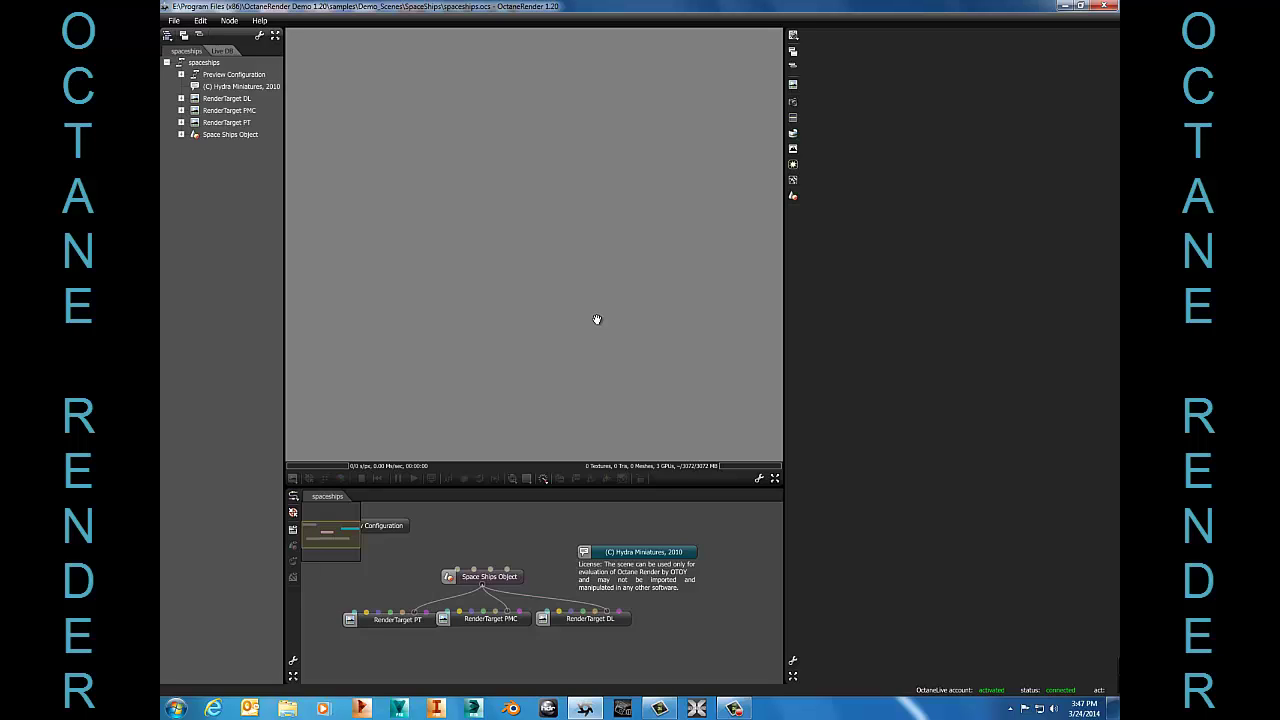
Render through RenderTarget DL, then orbit and zoom in close on one spaceship
{"action": "left_click", "coordinate": [605, 619]}
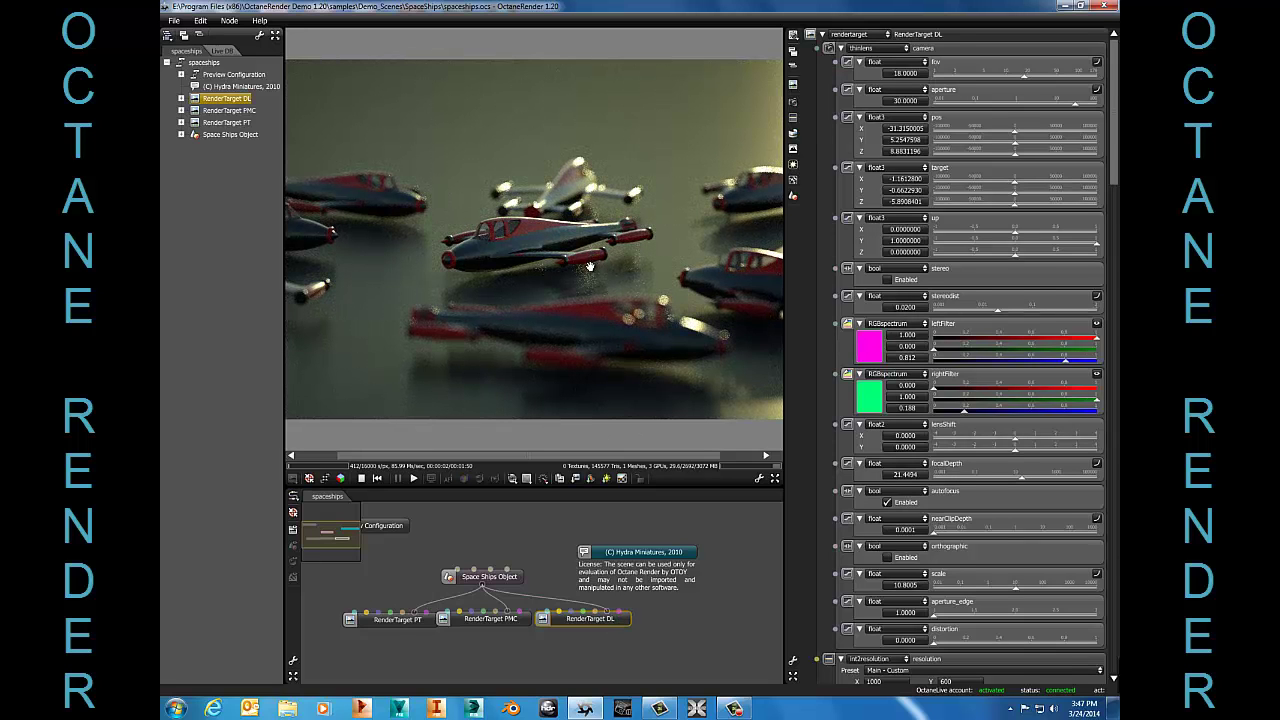
{"action": "mouse_move", "coordinate": [586, 276]}
{"action": "left_mouse_down"}
{"action": "mouse_move", "coordinate": [557, 277]}
{"action": "mouse_move", "coordinate": [588, 282]}
{"action": "left_mouse_up"}
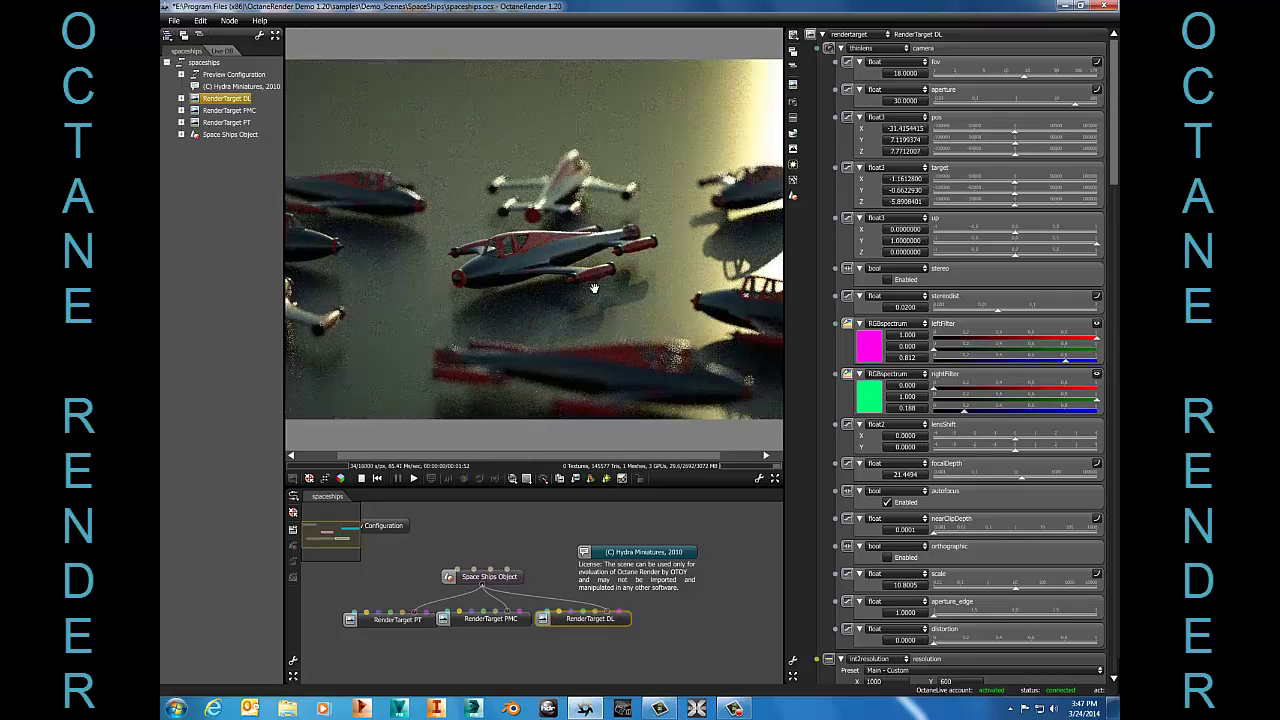
{"action": "scroll", "coordinate": [588, 276], "scroll_direction": "up", "scroll_amount": 6}
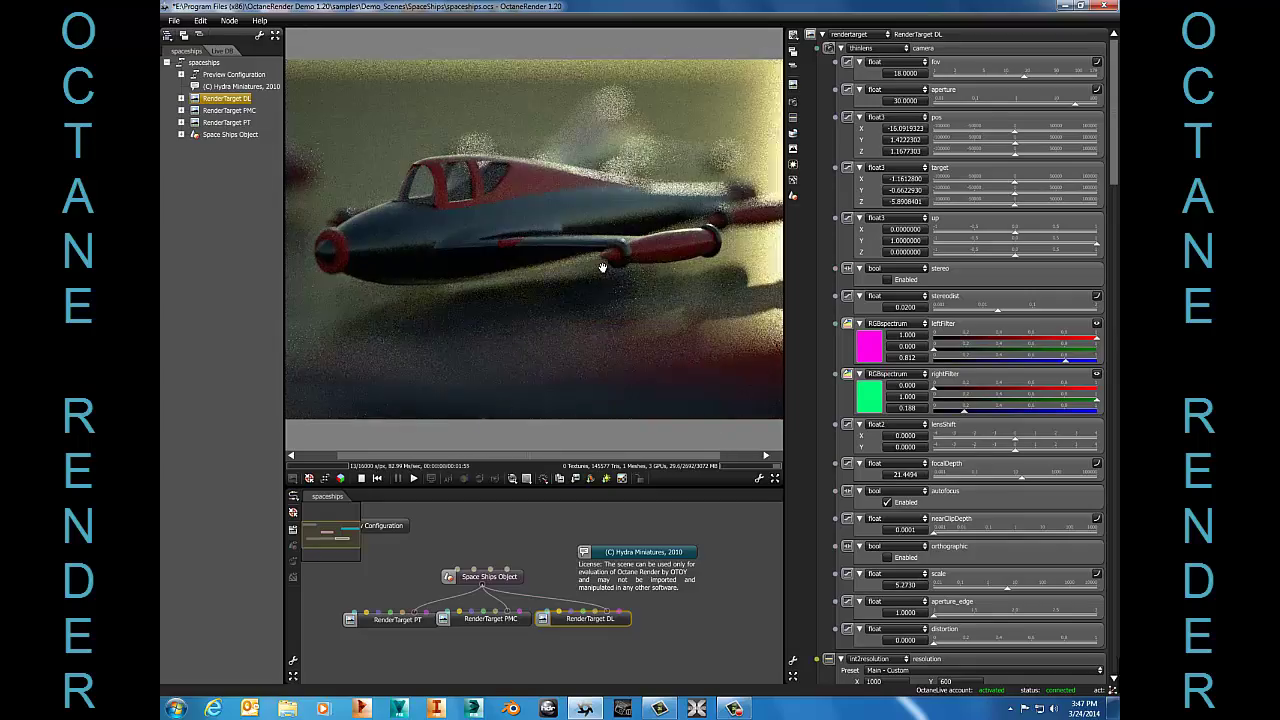
{"action": "left_click_drag", "start_coordinate": [600, 268], "coordinate": [605, 268]}
{"action": "scroll", "coordinate": [606, 270], "scroll_direction": "up", "scroll_amount": 5}
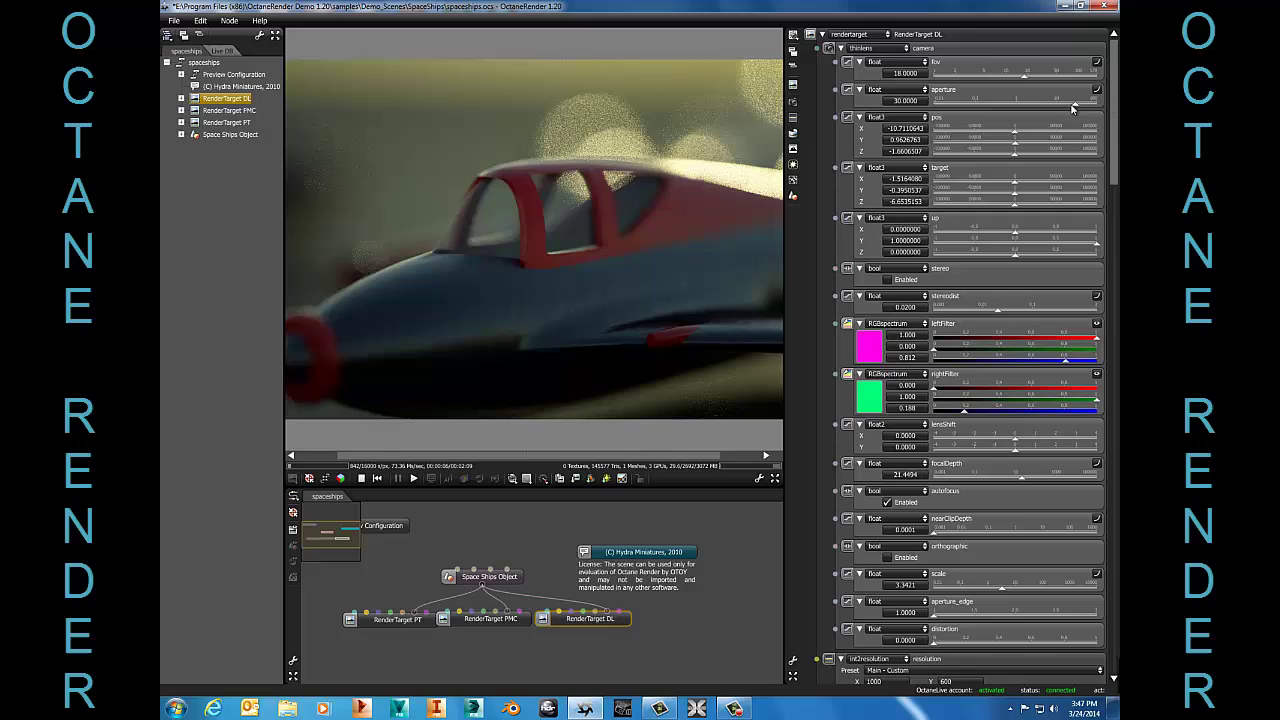
Set the camera aperture to 0, orbit toward the plane's nose, then render RenderTarget PT
{"action": "left_click_drag", "start_coordinate": [1075, 107], "coordinate": [935, 100]}
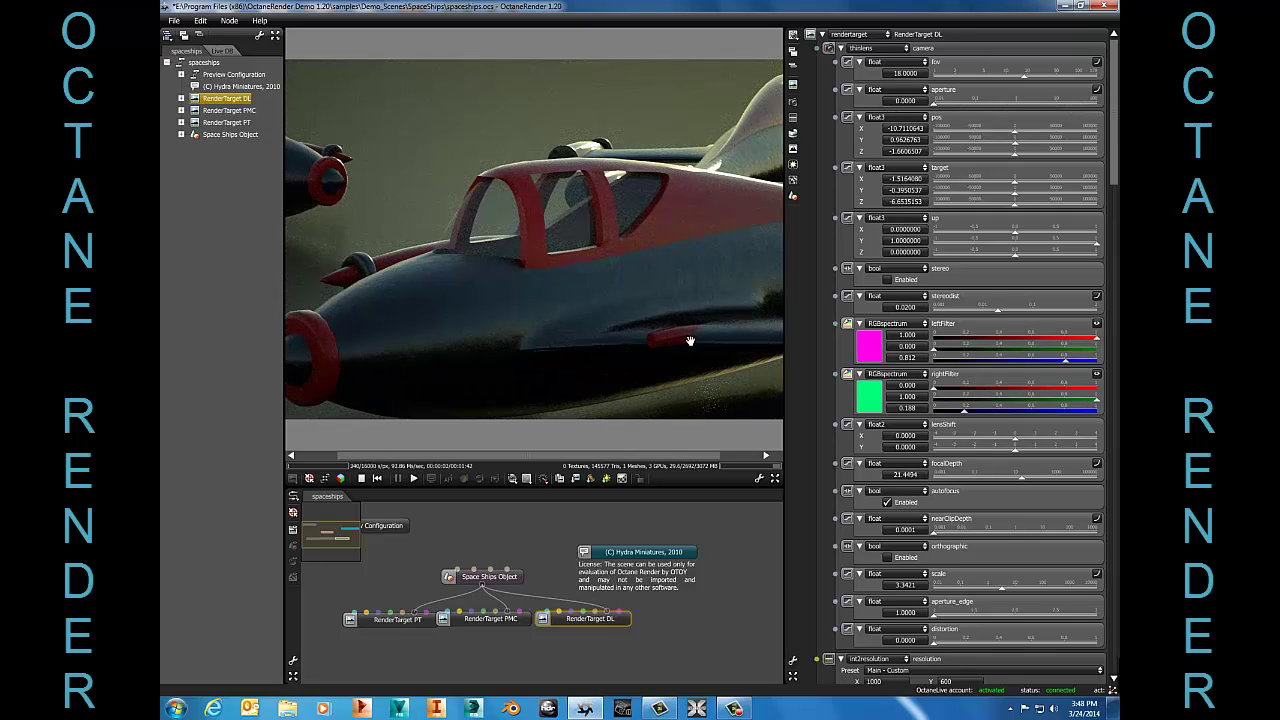
{"action": "left_click_drag", "start_coordinate": [690, 342], "coordinate": [696, 400]}
{"action": "left_click_drag", "start_coordinate": [494, 250], "coordinate": [592, 237]}
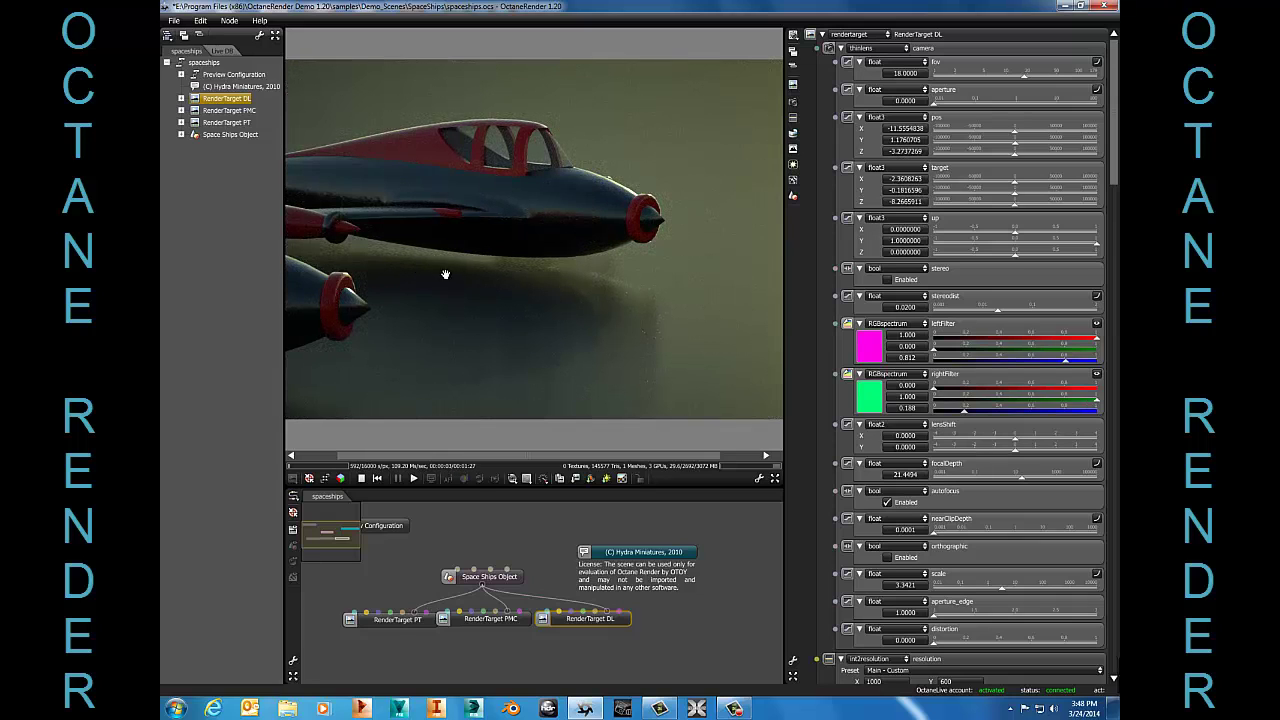
{"action": "left_click", "coordinate": [390, 620]}
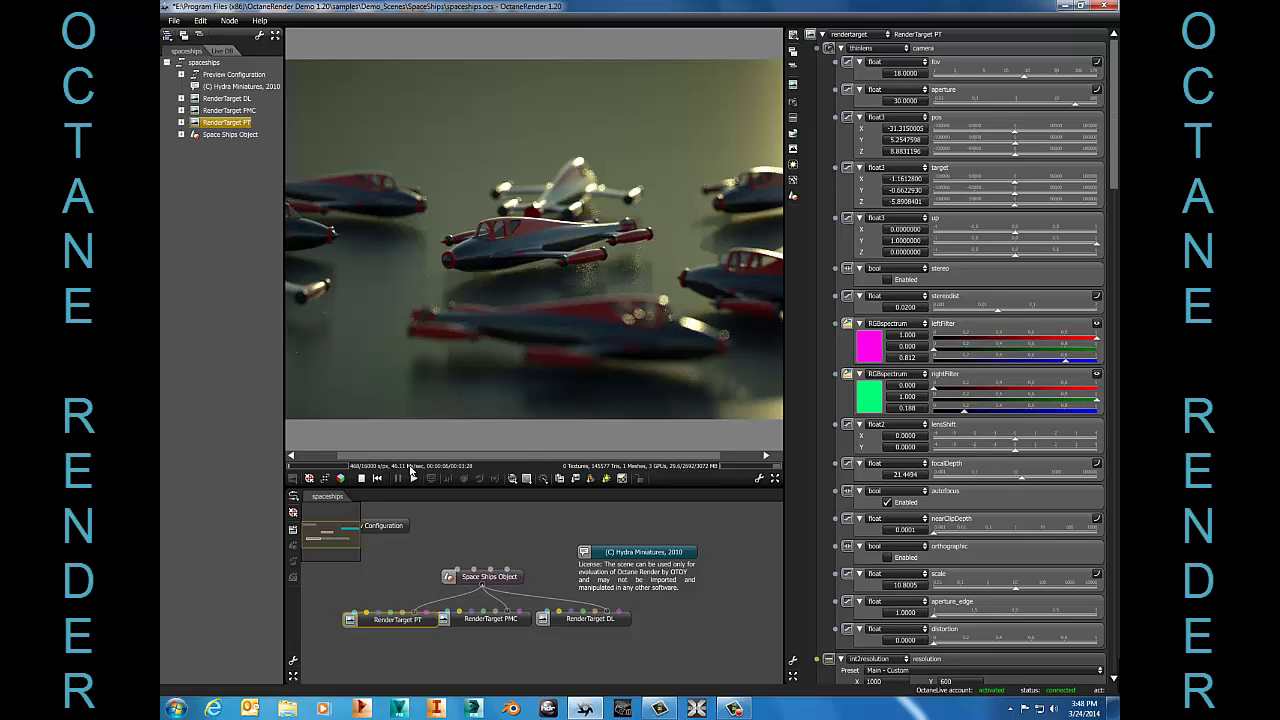
Return to RenderTarget PT, then dolly, orbit and pan in on the ship's red cockpit and nose
{"action": "left_click", "coordinate": [588, 620]}
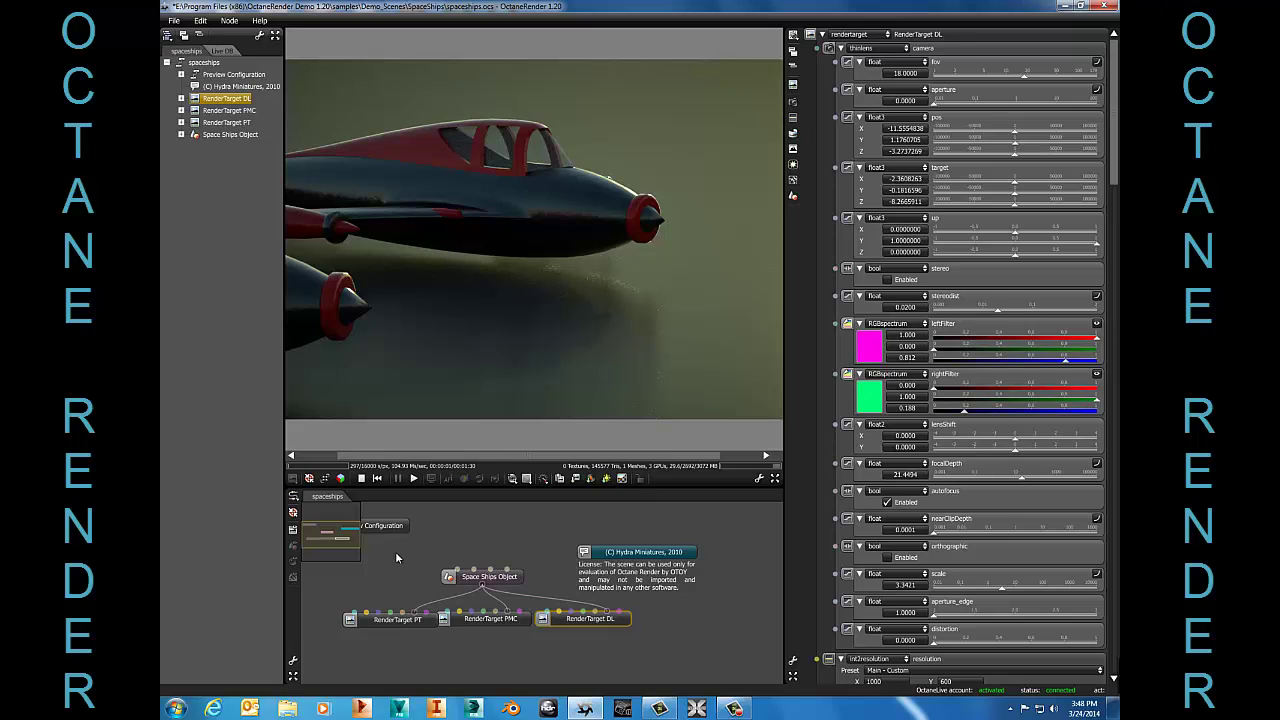
{"action": "left_click", "coordinate": [418, 620]}
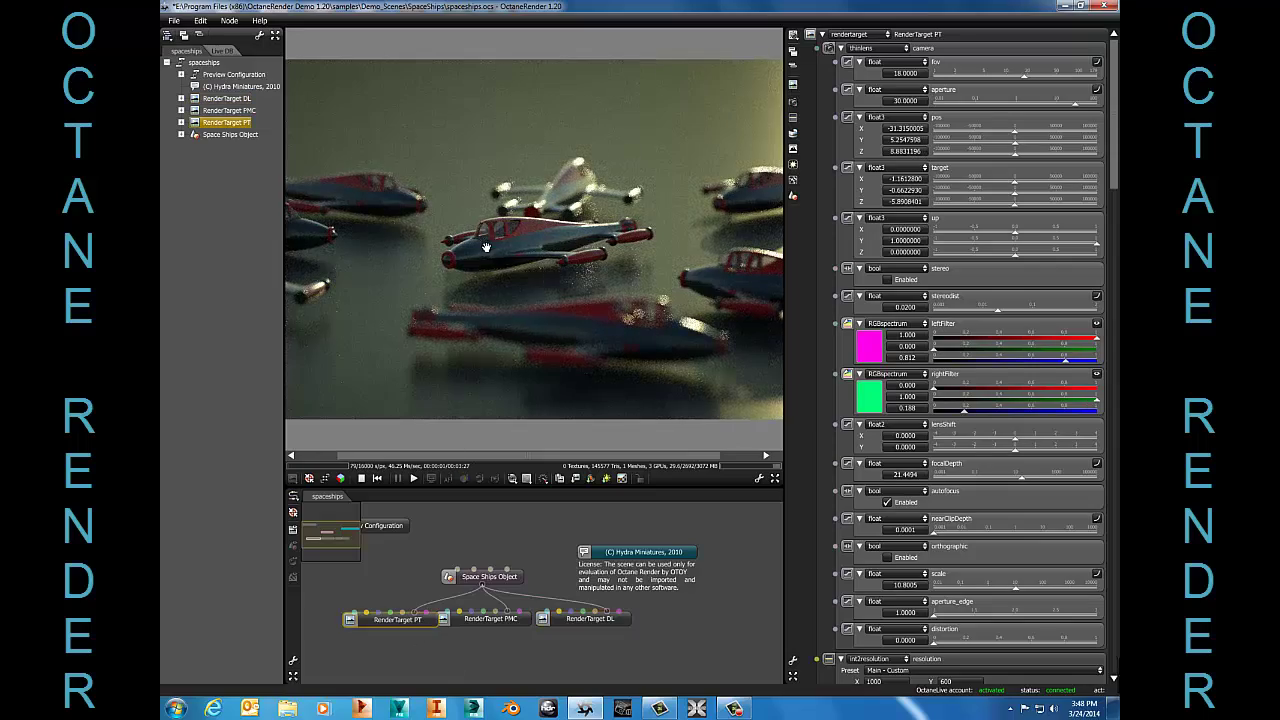
{"action": "scroll", "coordinate": [485, 247], "scroll_direction": "up", "scroll_amount": 5}
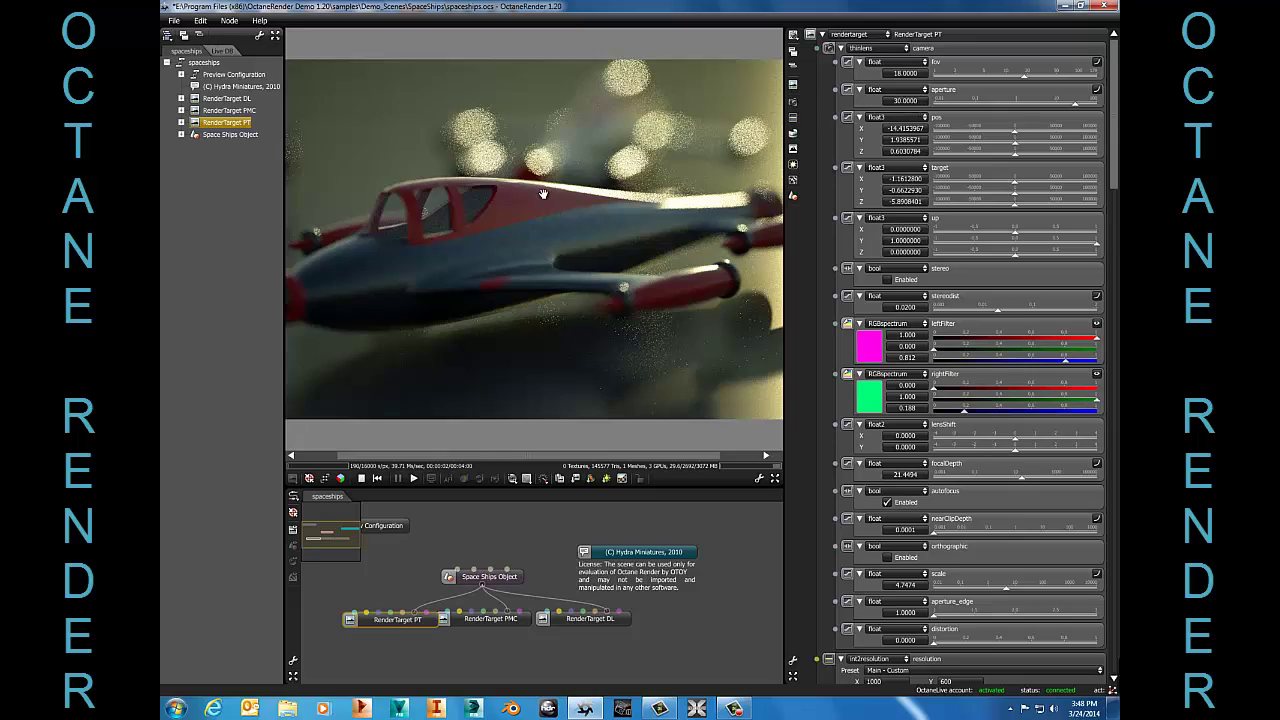
{"action": "left_click_drag", "start_coordinate": [556, 212], "coordinate": [500, 271]}
{"action": "scroll", "coordinate": [500, 271], "scroll_direction": "up", "scroll_amount": 3}
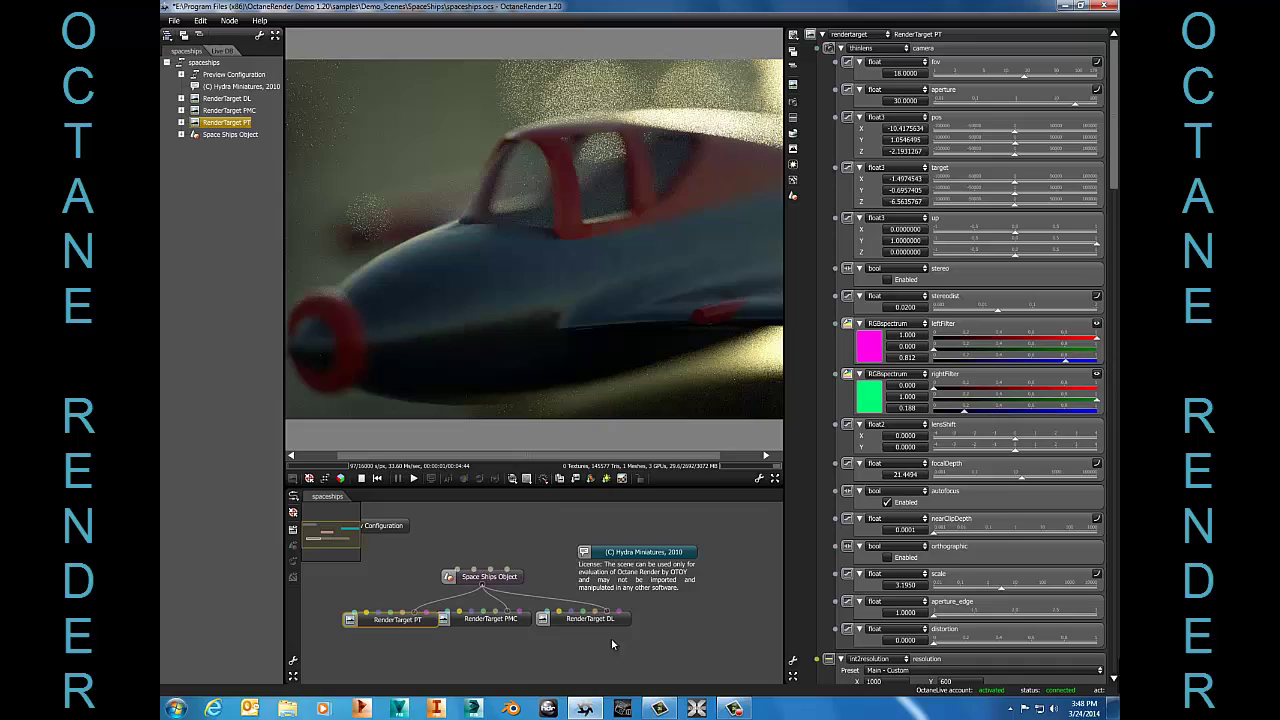
{"action": "right_click_drag", "start_coordinate": [543, 257], "coordinate": [566, 291]}
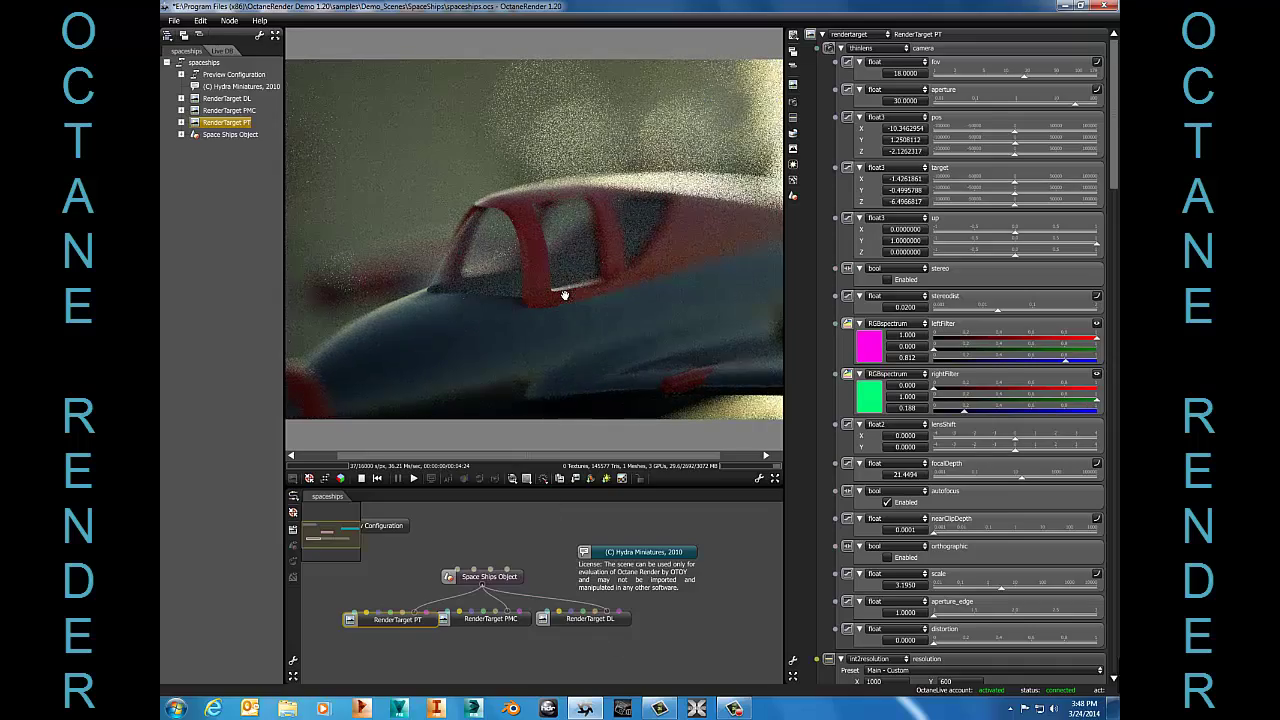
Render through RenderTarget DL, orbit above the ship, and set the camera aperture to 30
{"action": "left_click", "coordinate": [603, 618]}
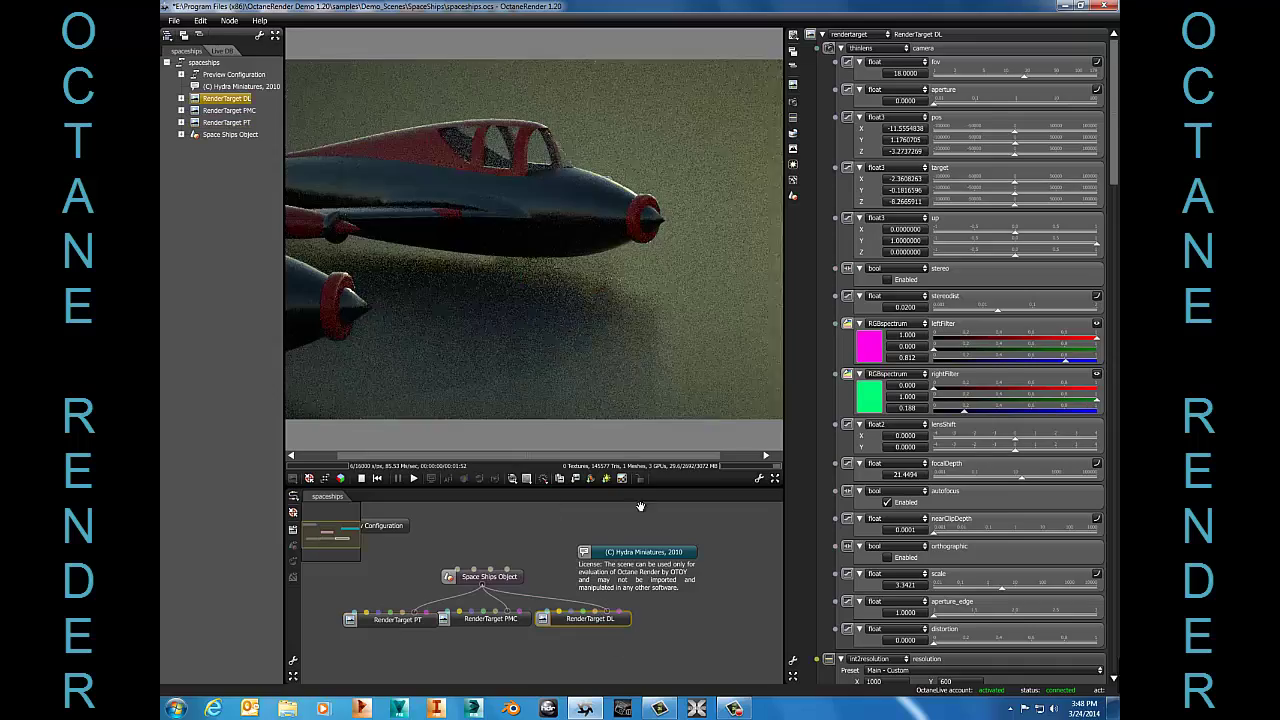
{"action": "left_click_drag", "start_coordinate": [599, 229], "coordinate": [640, 215]}
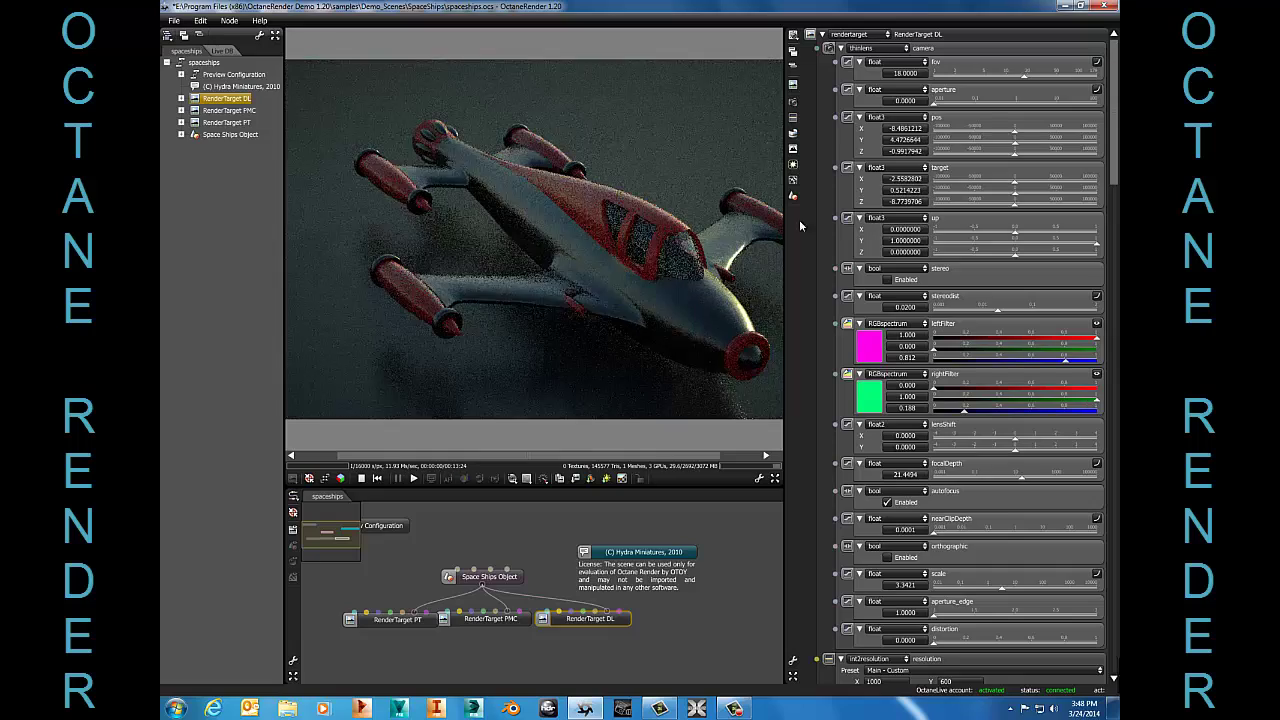
{"action": "left_click", "coordinate": [905, 101]}
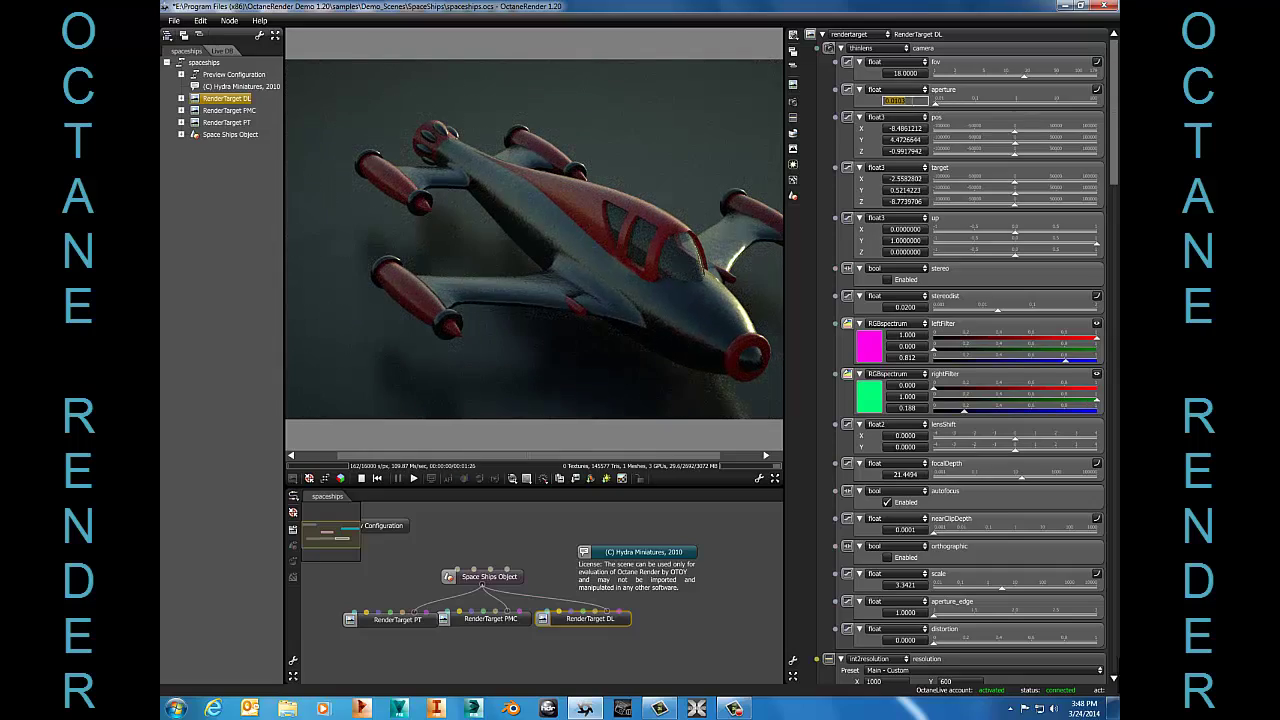
{"action": "type", "text": "30"}
{"action": "key", "text": "Return"}
Orbit and pan to a closer, lower view of the ship's cockpit and nose
{"action": "left_click_drag", "start_coordinate": [349, 149], "coordinate": [560, 163]}
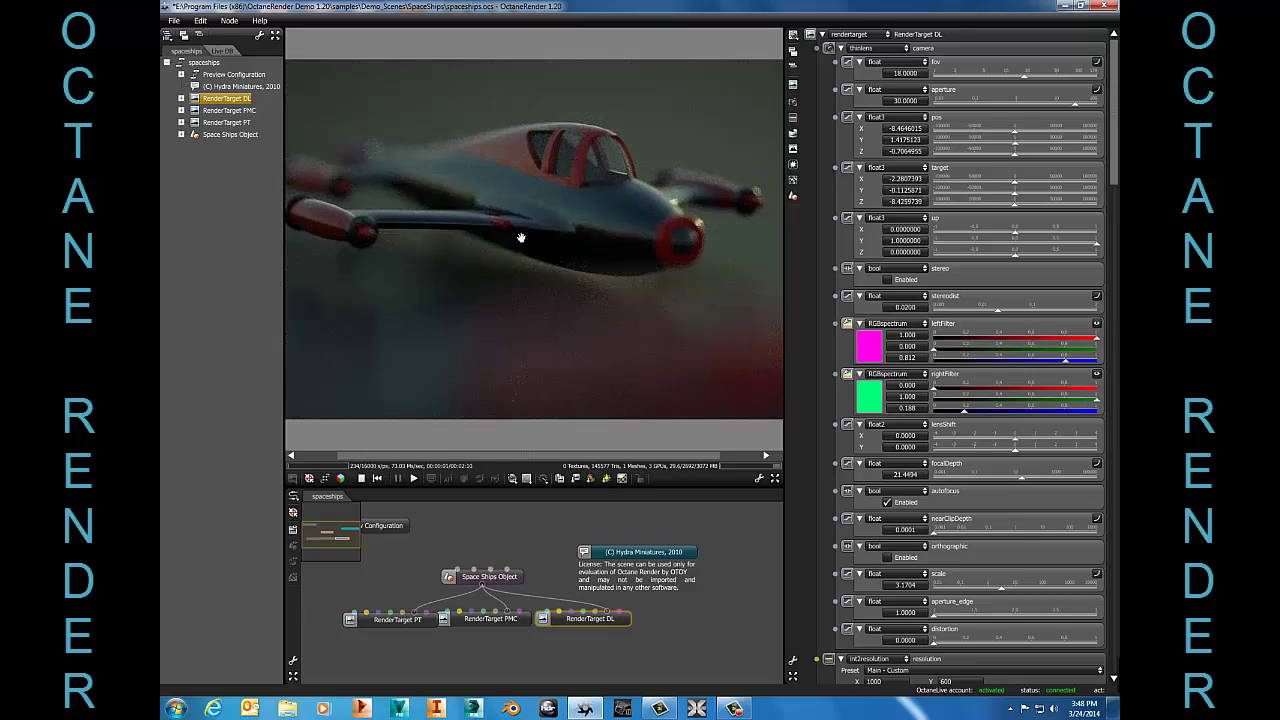
{"action": "left_click_drag", "start_coordinate": [520, 237], "coordinate": [567, 233]}
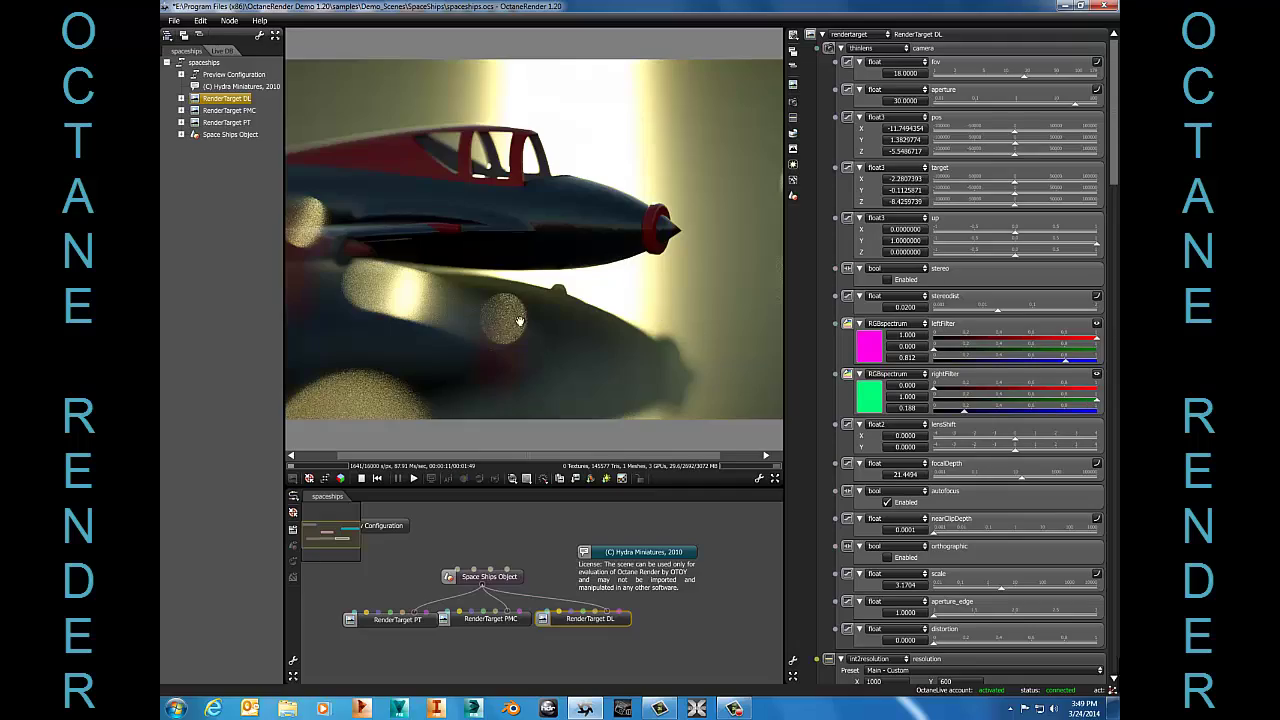
{"action": "right_click_drag", "start_coordinate": [519, 322], "coordinate": [475, 274]}
{"action": "mouse_move", "coordinate": [475, 274]}
{"action": "left_mouse_down"}
{"action": "mouse_move", "coordinate": [569, 274]}
{"action": "mouse_move", "coordinate": [531, 206]}
{"action": "mouse_move", "coordinate": [543, 263]}
{"action": "mouse_move", "coordinate": [471, 257]}
{"action": "left_mouse_up"}
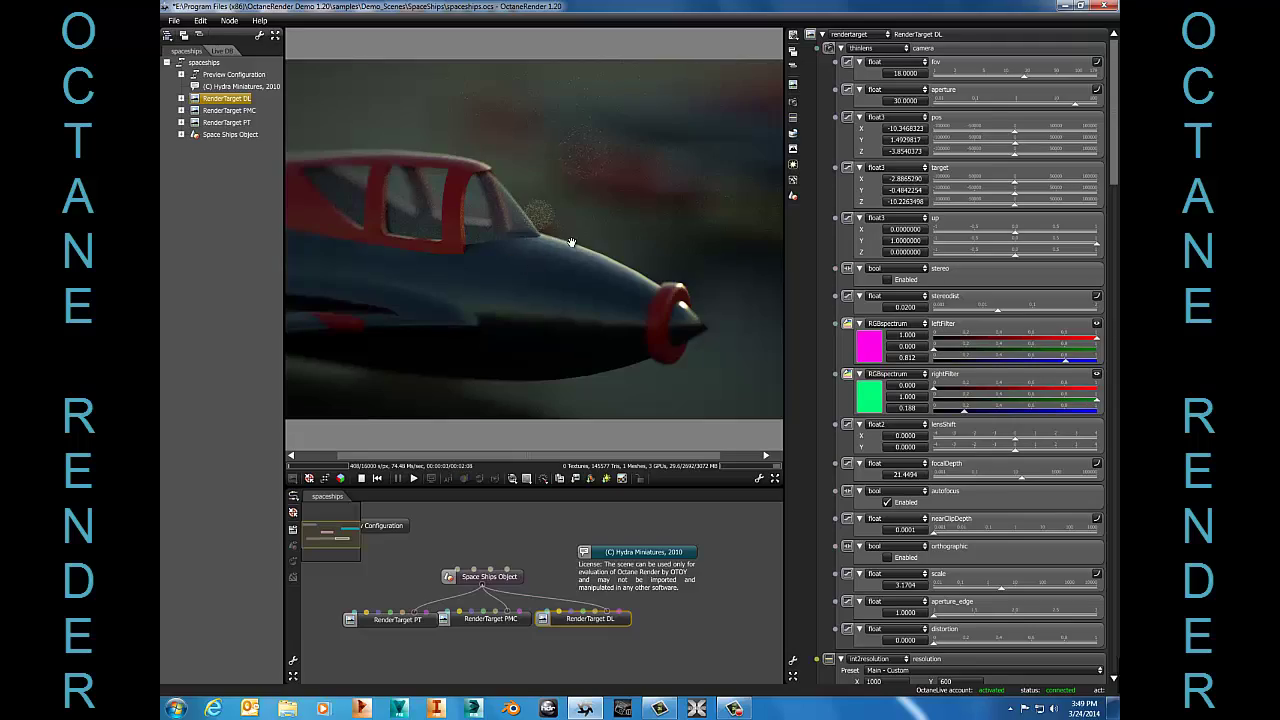
{"action": "left_click_drag", "start_coordinate": [571, 242], "coordinate": [654, 226]}
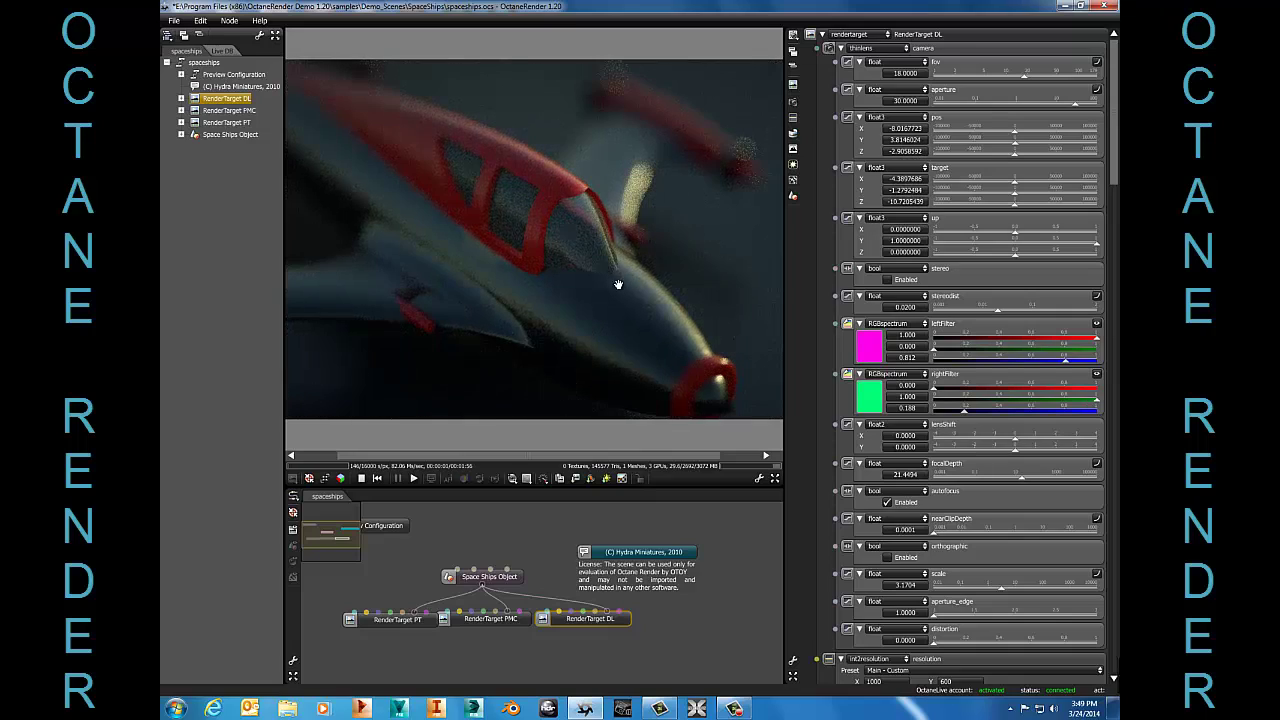
Open chess_set_imagemaps from Demo_Scenes\ChessSet without saving the spaceships changes
{"action": "key", "text": "alt+f"}
{"action": "key", "text": "Down"}
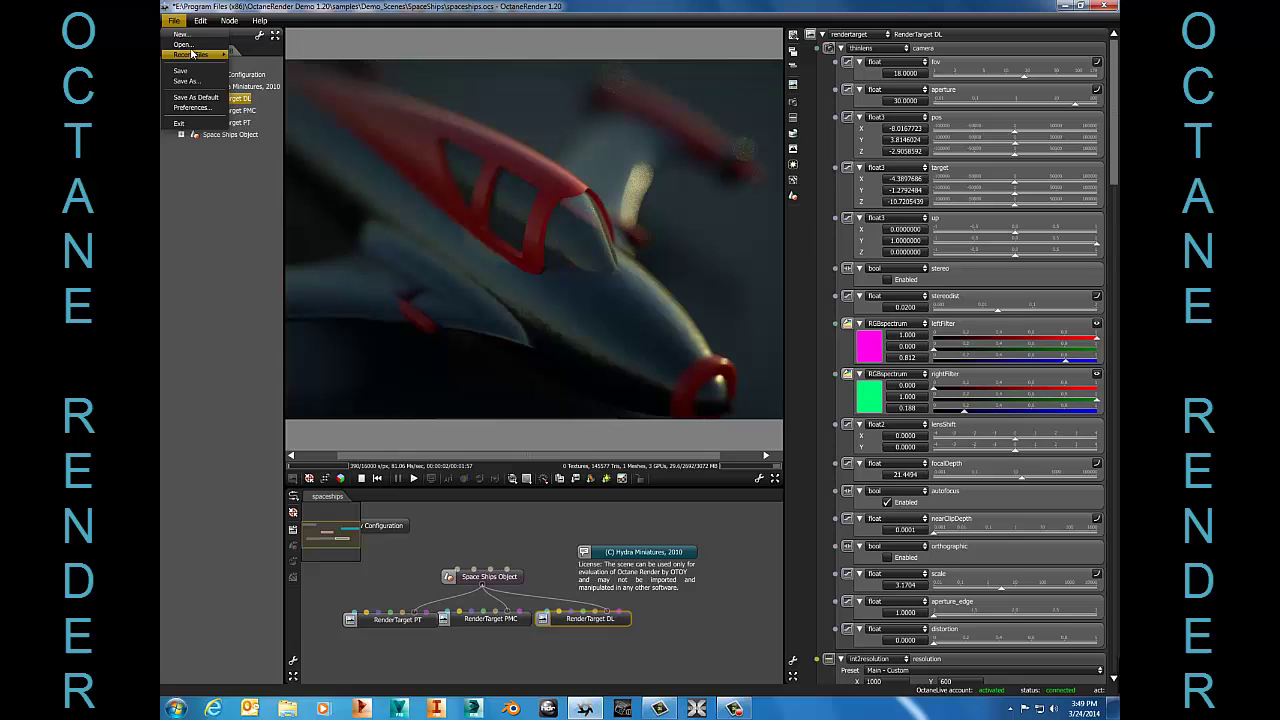
{"action": "key", "text": "Return"}
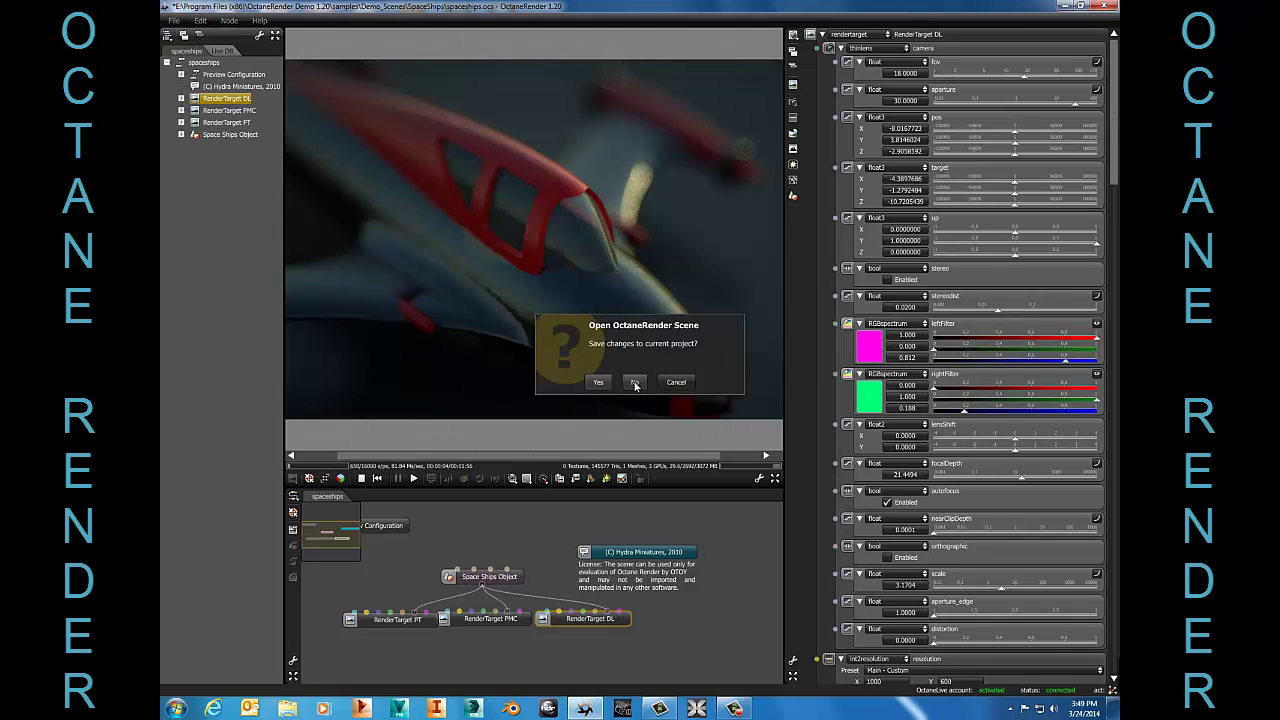
{"action": "left_click", "coordinate": [633, 381]}
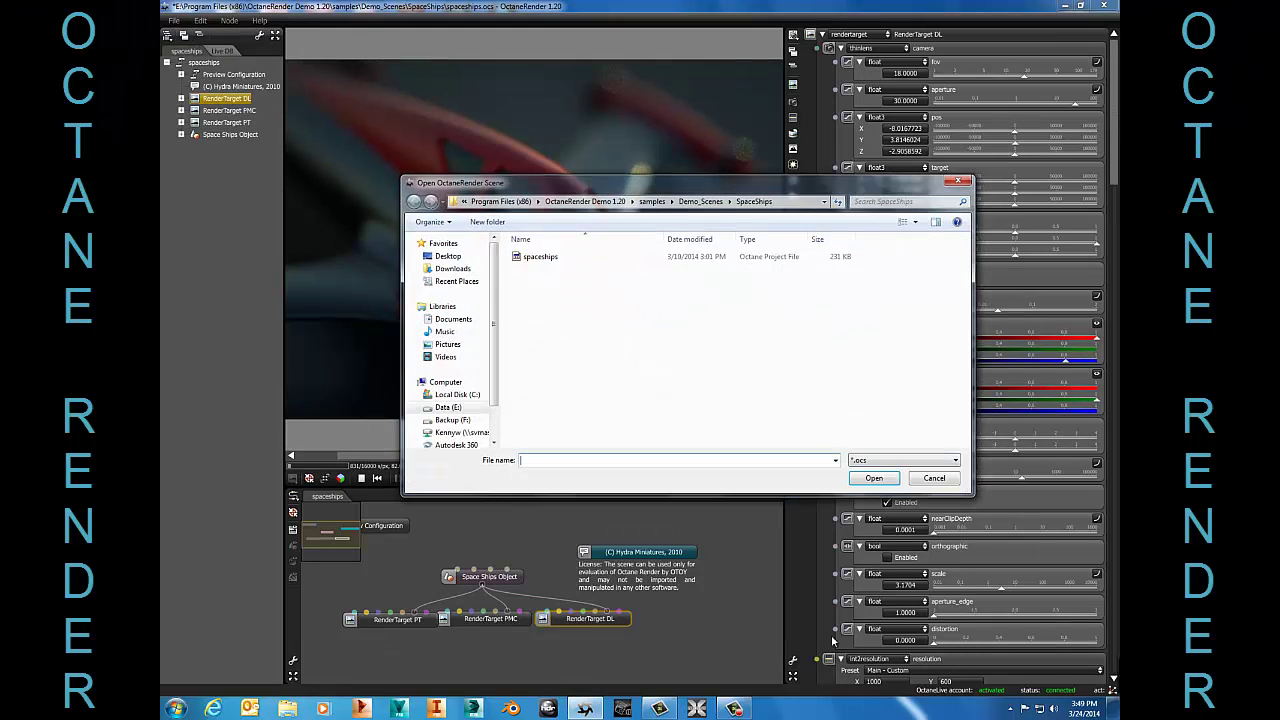
{"action": "left_click", "coordinate": [734, 708]}
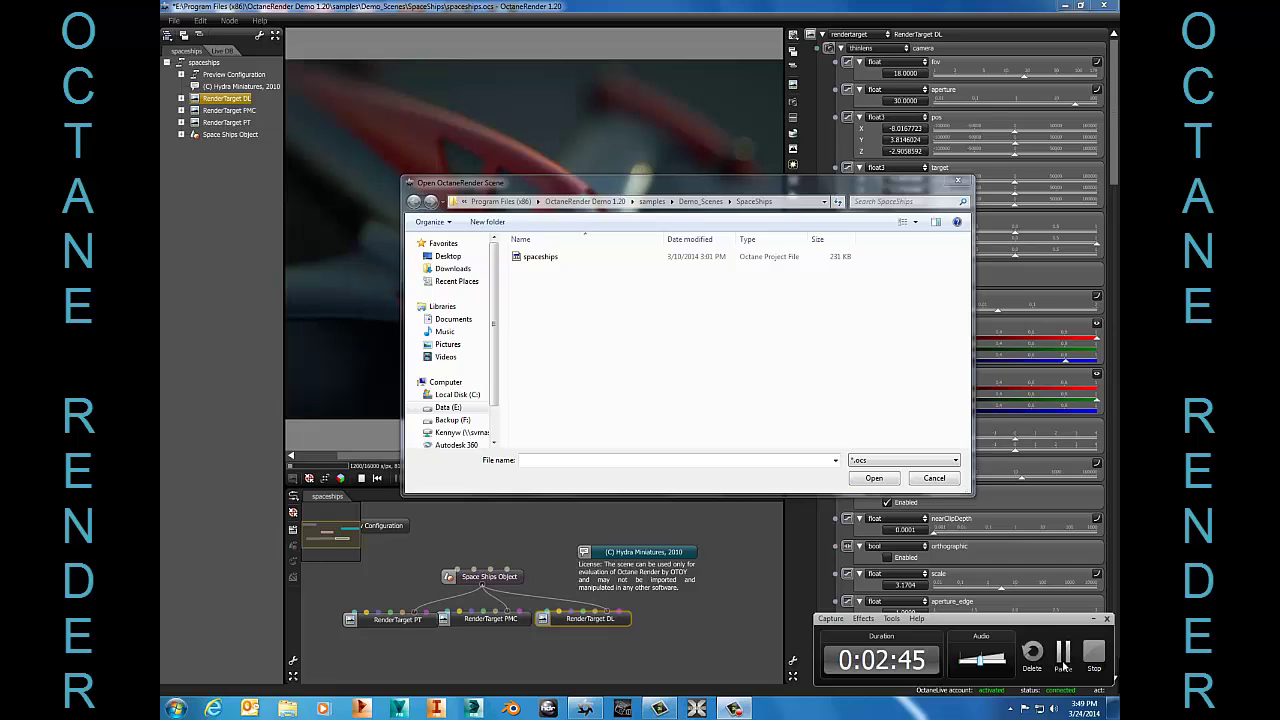
{"action": "left_click", "coordinate": [1063, 655]}
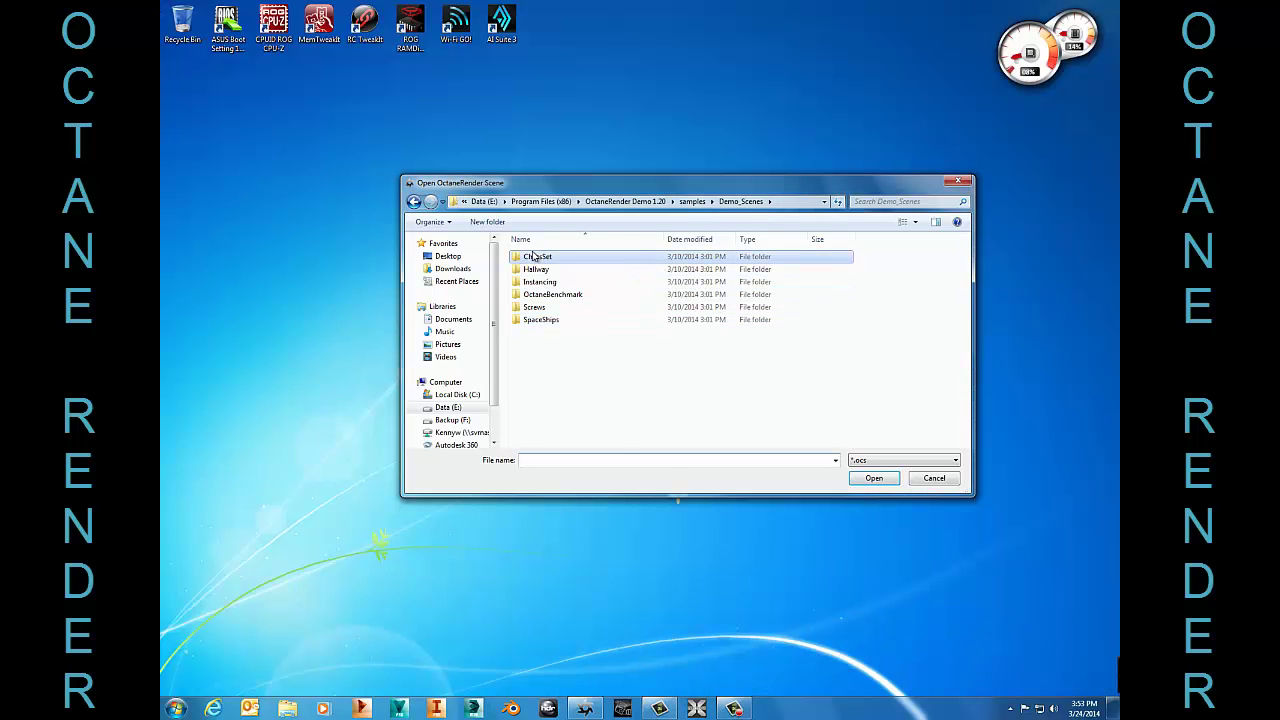
{"action": "double_click", "coordinate": [535, 256]}
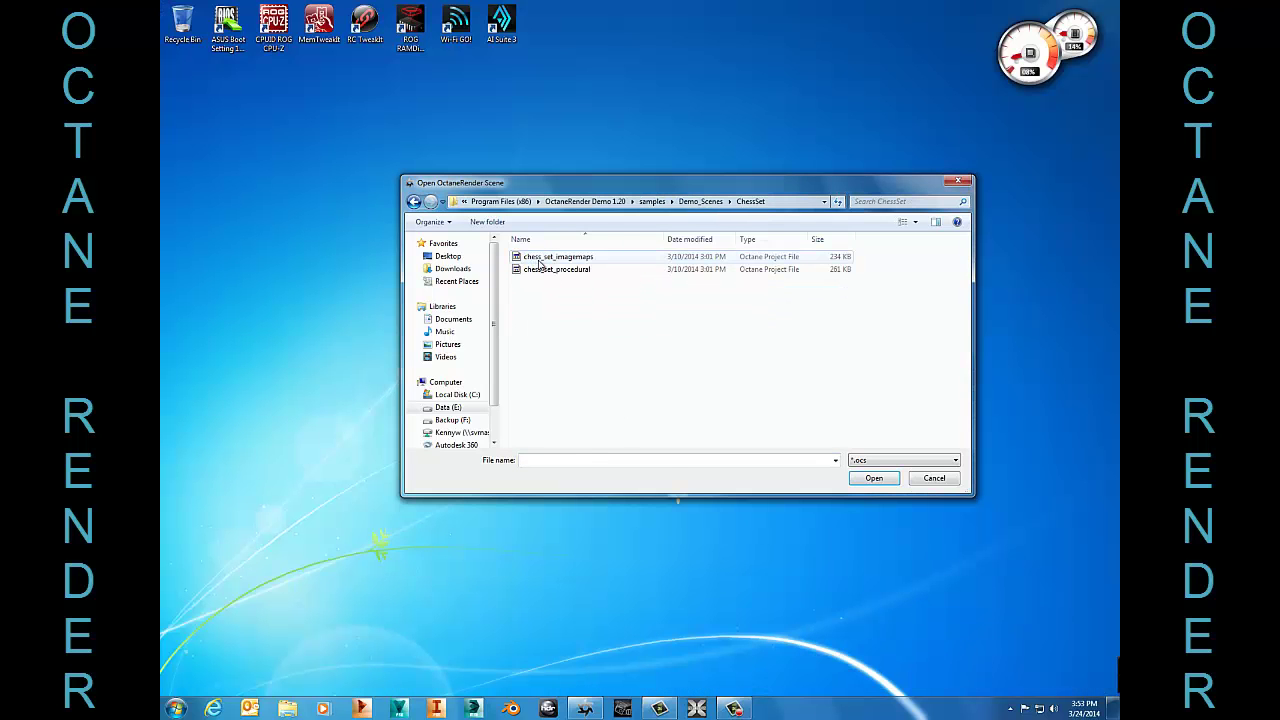
{"action": "double_click", "coordinate": [540, 257]}
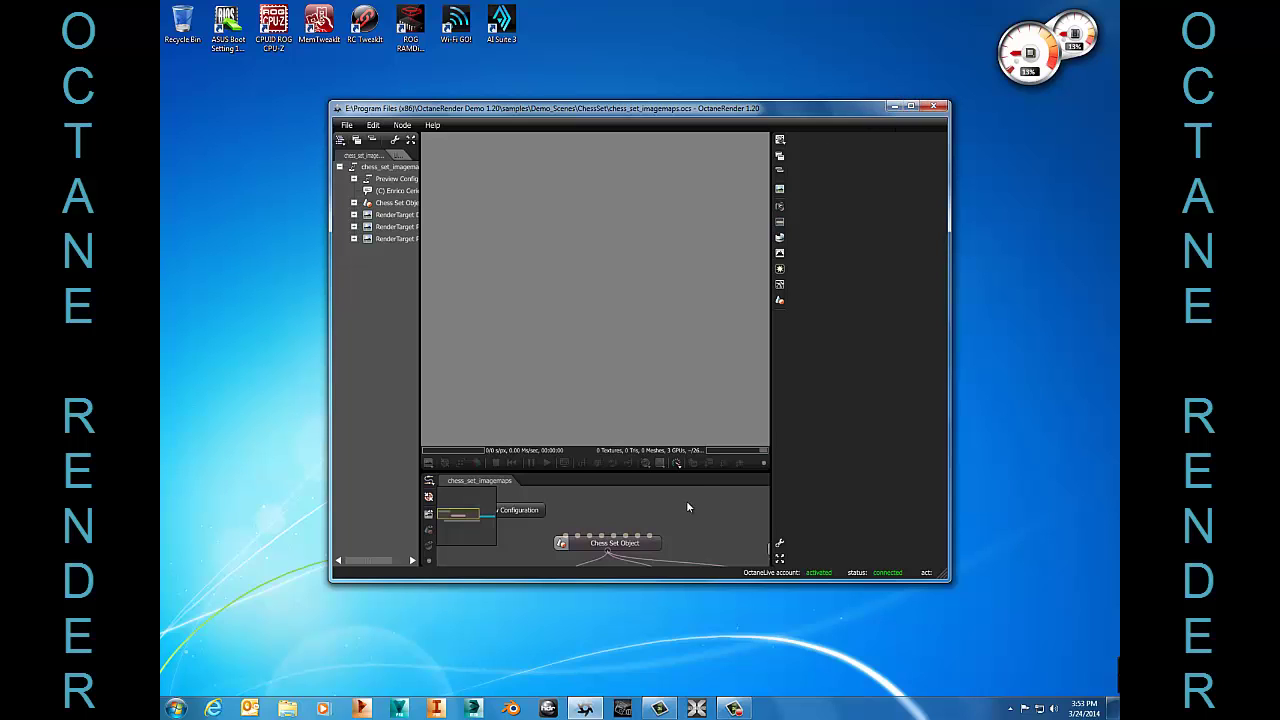
Pan the node graph to the render targets and enlarge the window to full screen height
{"action": "left_click_drag", "start_coordinate": [703, 533], "coordinate": [668, 500]}
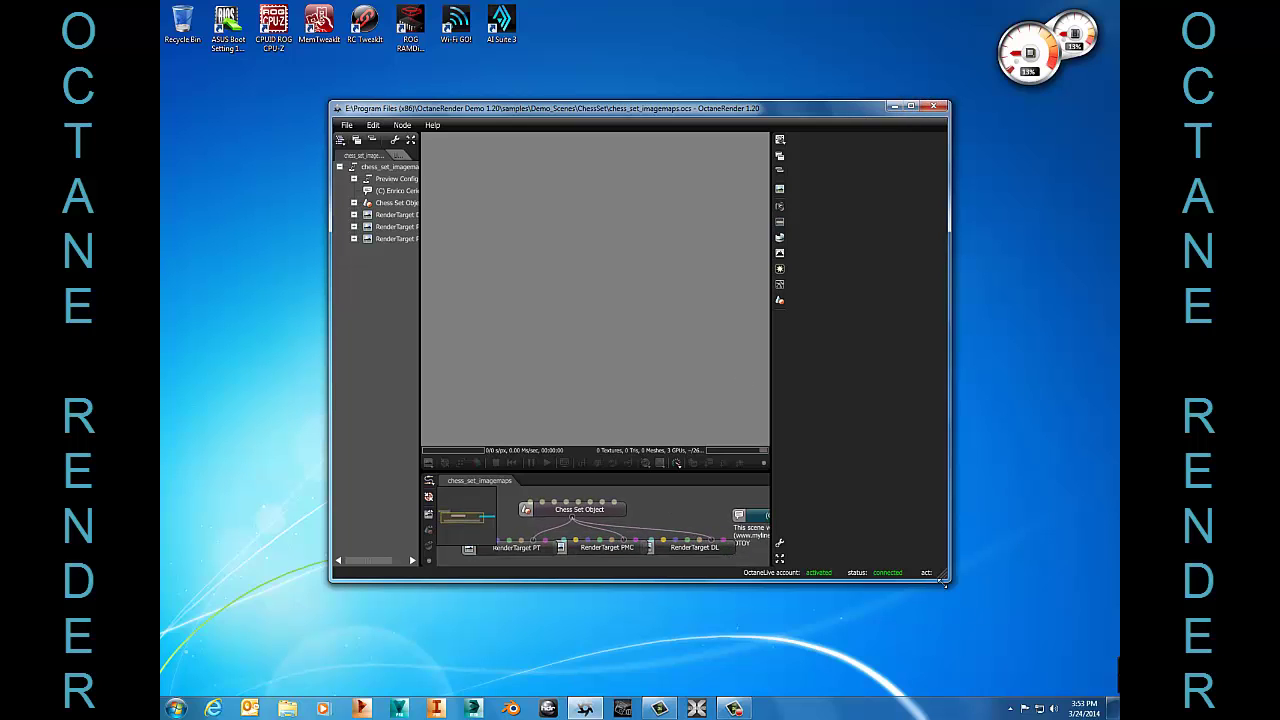
{"action": "left_click_drag", "start_coordinate": [944, 583], "coordinate": [1035, 643]}
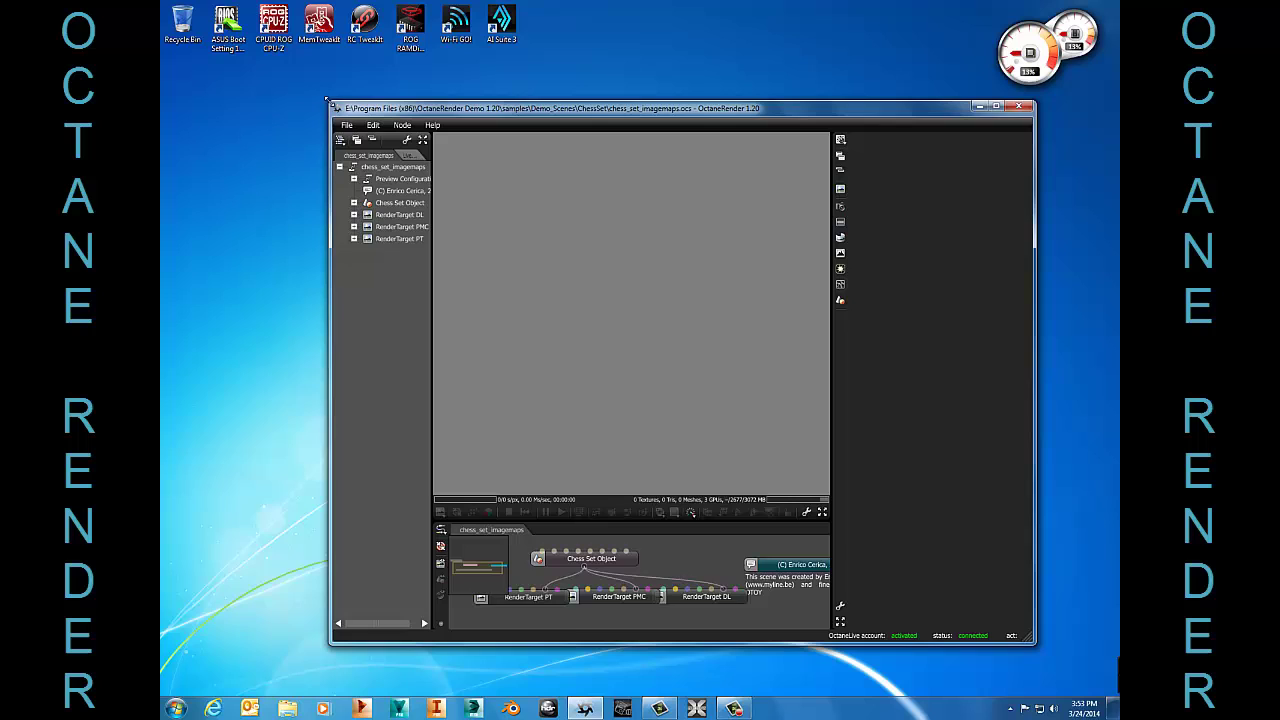
{"action": "left_click_drag", "start_coordinate": [326, 100], "coordinate": [180, 2]}
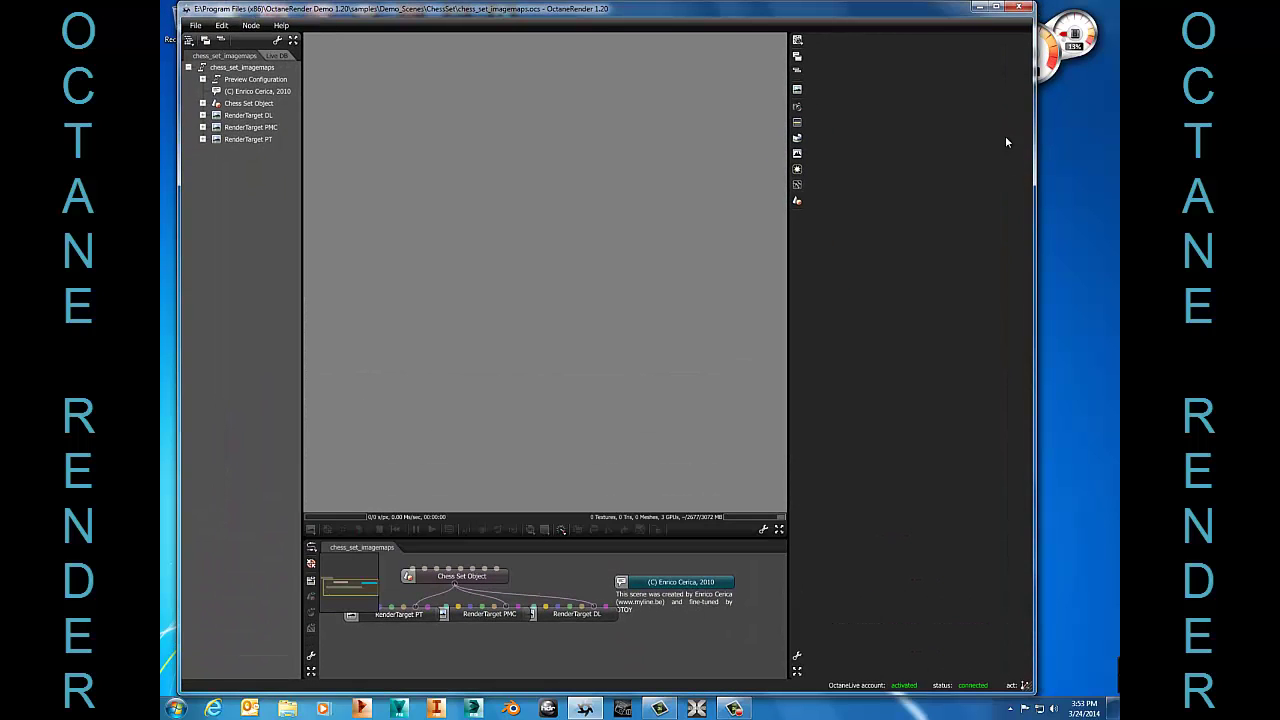
{"action": "mouse_move", "coordinate": [956, 14]}
{"action": "left_mouse_down"}
{"action": "mouse_move", "coordinate": [980, 14]}
{"action": "mouse_move", "coordinate": [877, 12]}
{"action": "mouse_move", "coordinate": [1016, 24]}
{"action": "mouse_move", "coordinate": [962, 12]}
{"action": "mouse_move", "coordinate": [960, 0]}
{"action": "left_mouse_up"}
Render the chess set through RenderTarget DL, orbiting and zooming close to the red pawn
{"action": "double_click", "coordinate": [580, 612]}
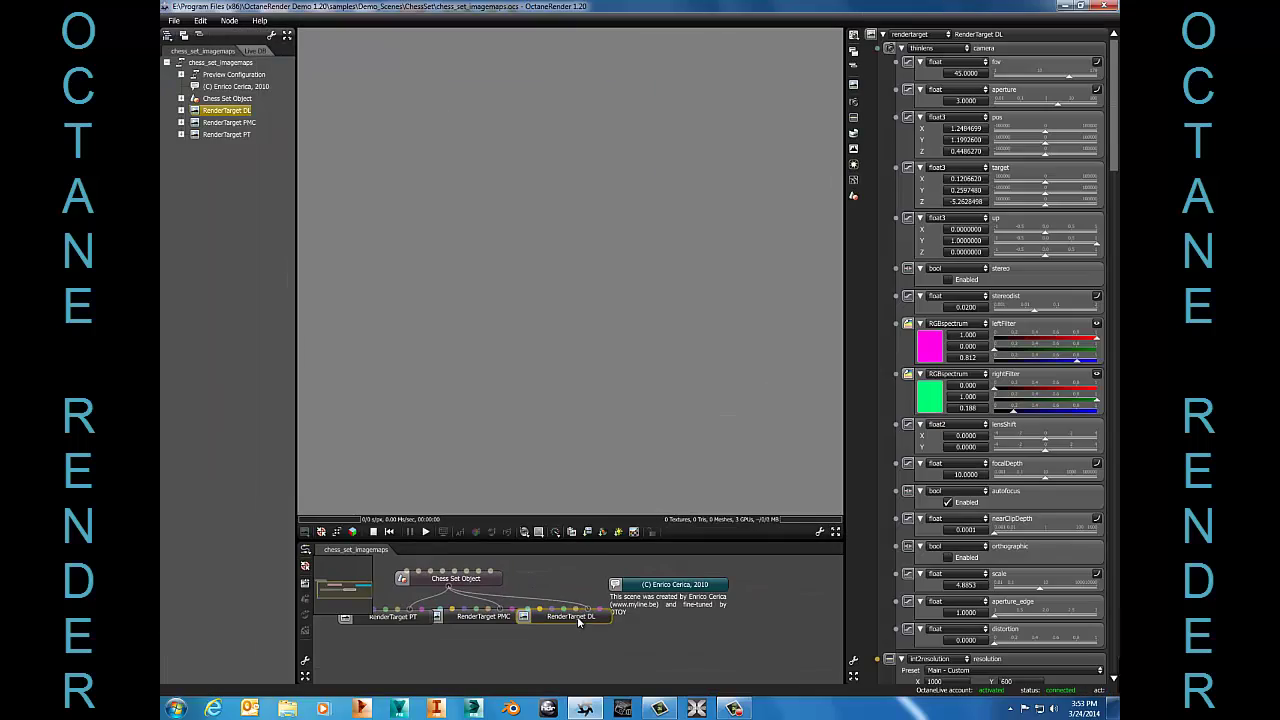
{"action": "left_click_drag", "start_coordinate": [669, 340], "coordinate": [587, 202]}
{"action": "scroll", "coordinate": [574, 251], "scroll_direction": "up", "scroll_amount": 3}
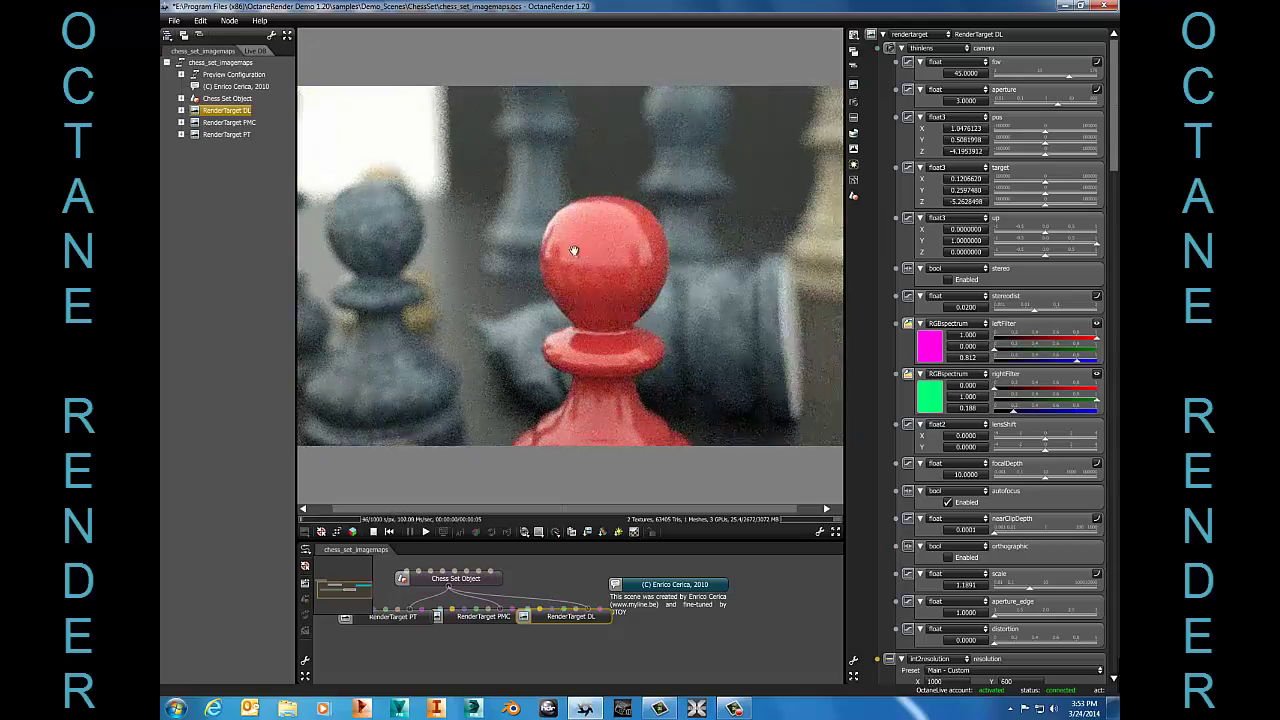
{"action": "left_click_drag", "start_coordinate": [582, 258], "coordinate": [518, 297]}
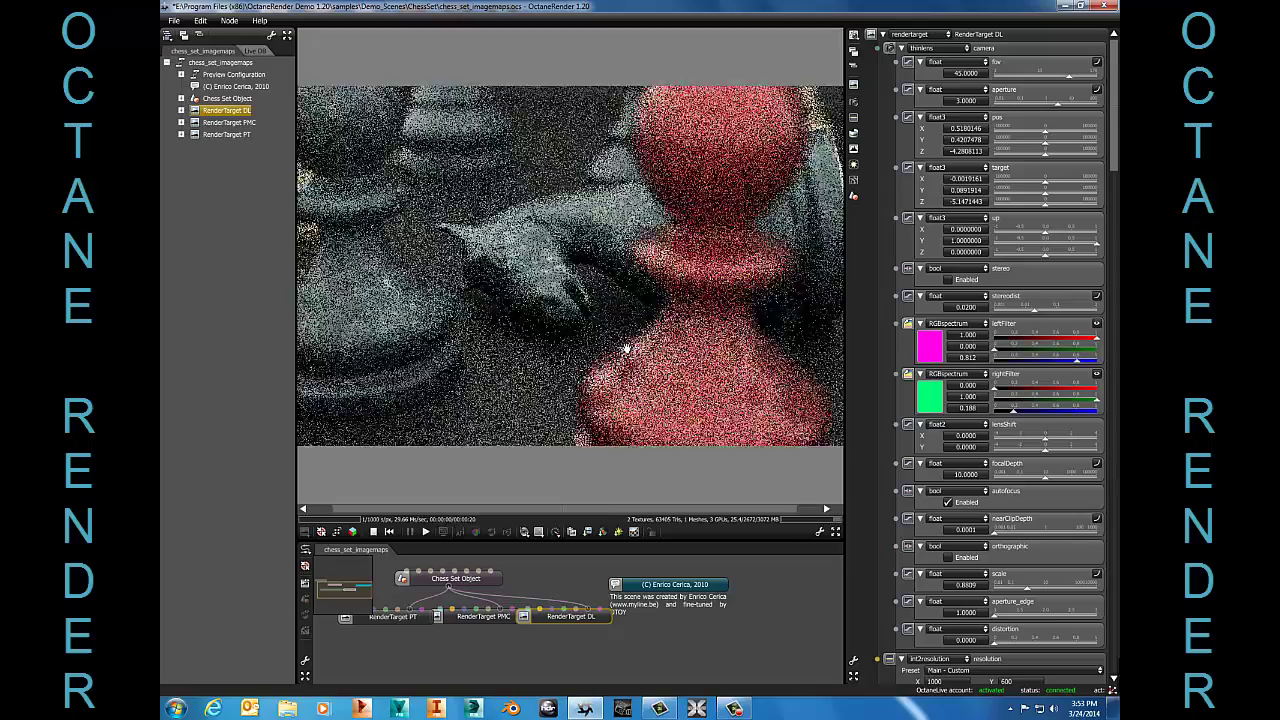
{"action": "left_click_drag", "start_coordinate": [625, 348], "coordinate": [509, 223]}
Render through RenderTarget PT, zoom and orbit past the red pawn, and show kernel settings
{"action": "left_click", "coordinate": [410, 617]}
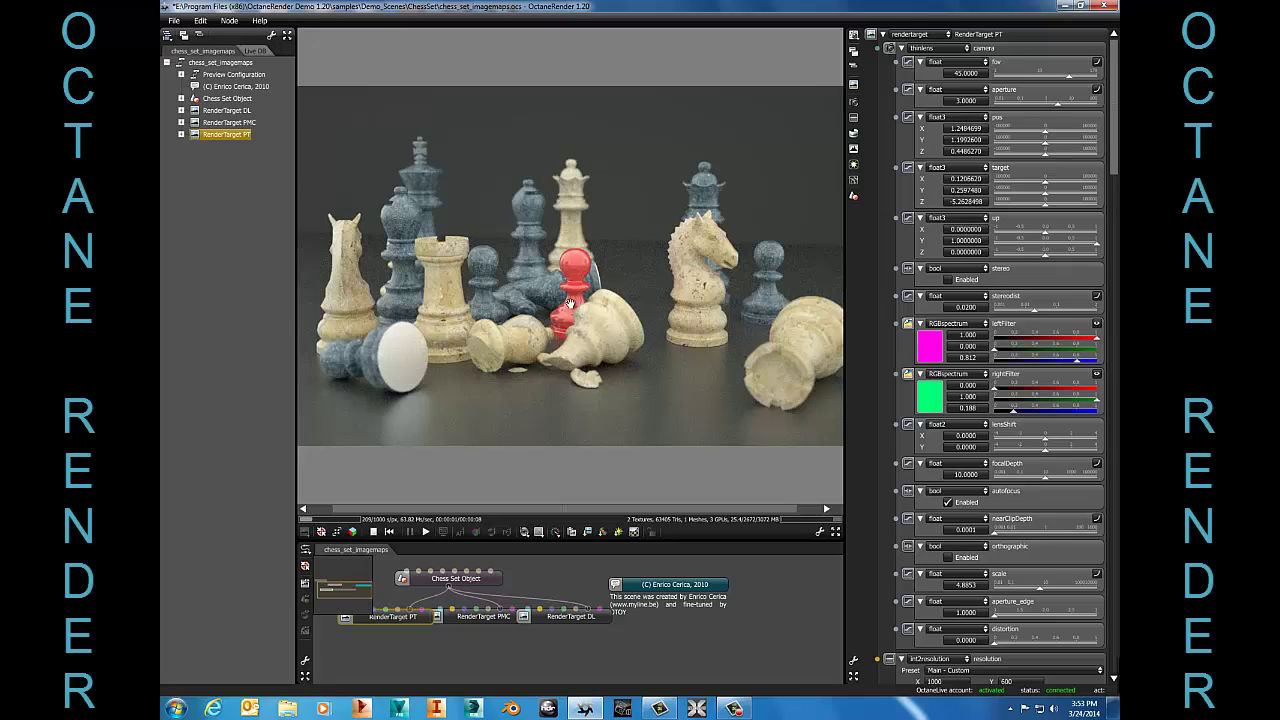
{"action": "scroll", "coordinate": [569, 303], "scroll_direction": "up", "scroll_amount": 5}
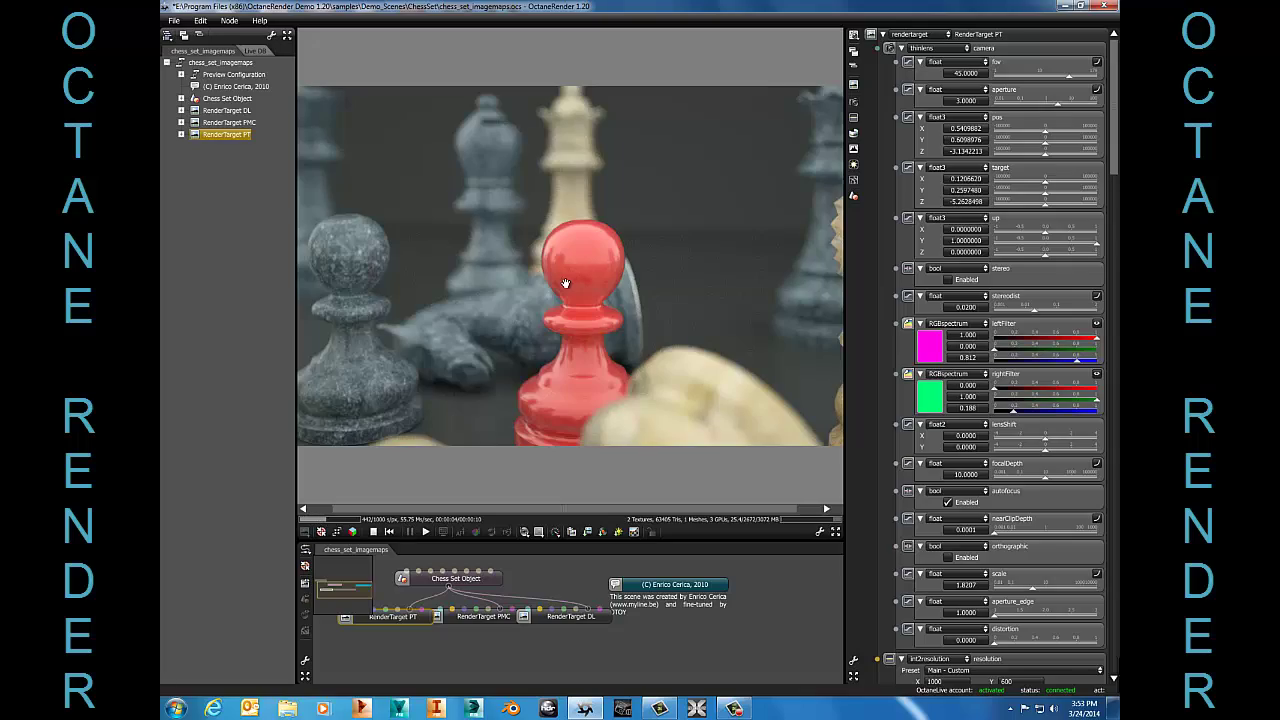
{"action": "left_click_drag", "start_coordinate": [508, 387], "coordinate": [567, 281]}
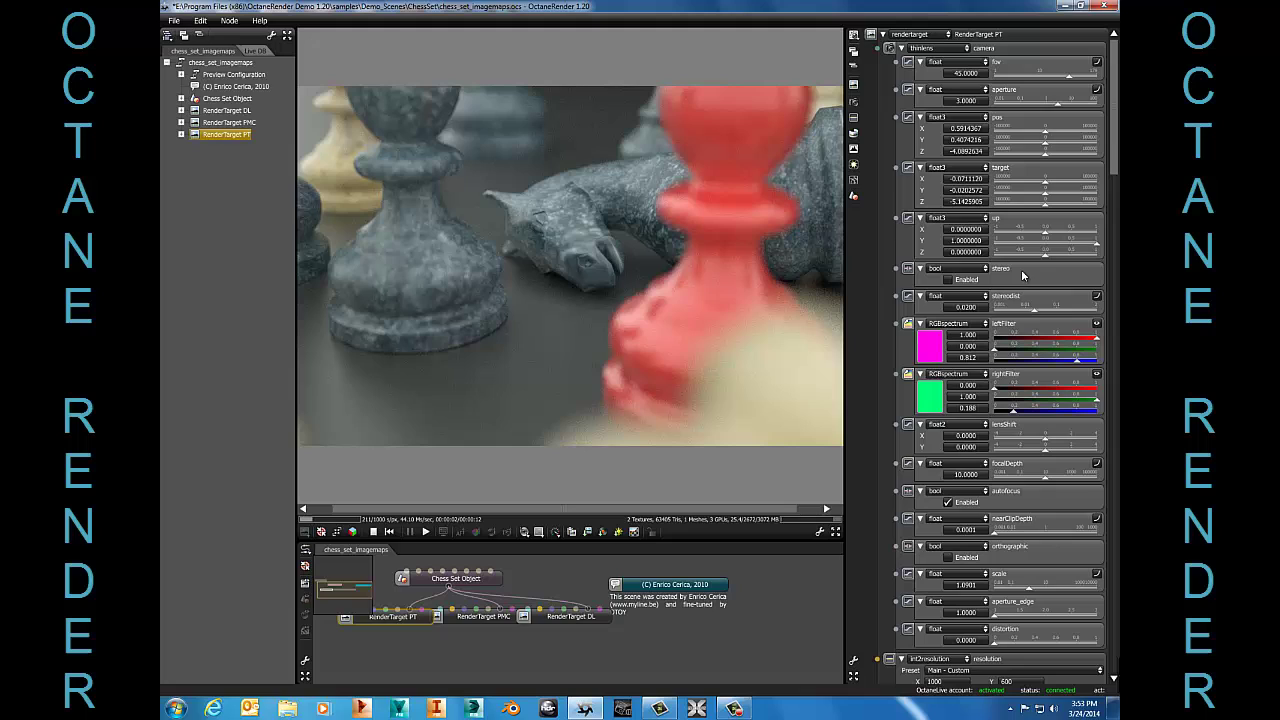
{"action": "left_click", "coordinate": [853, 182]}
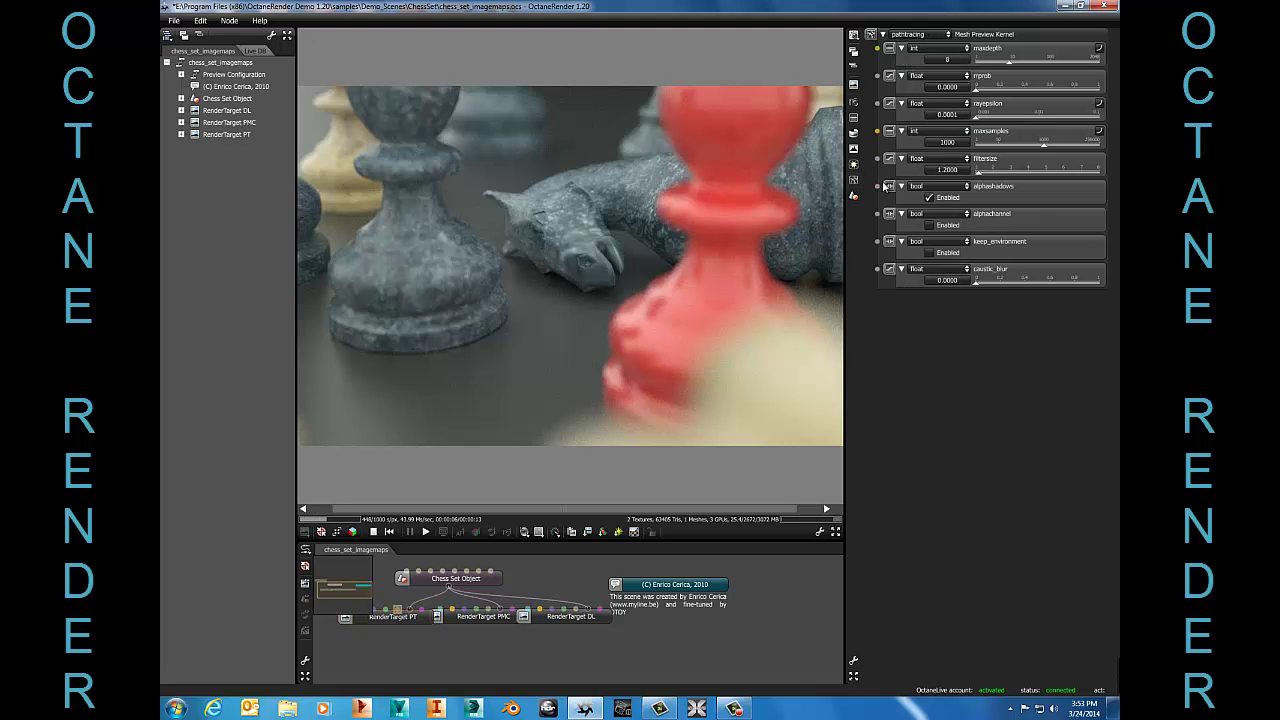
Review camera, post-processing and chess material settings, ending on RenderTarget PT's thinlens camera (fov 45, aperture 3)
{"action": "left_click", "coordinate": [853, 104]}
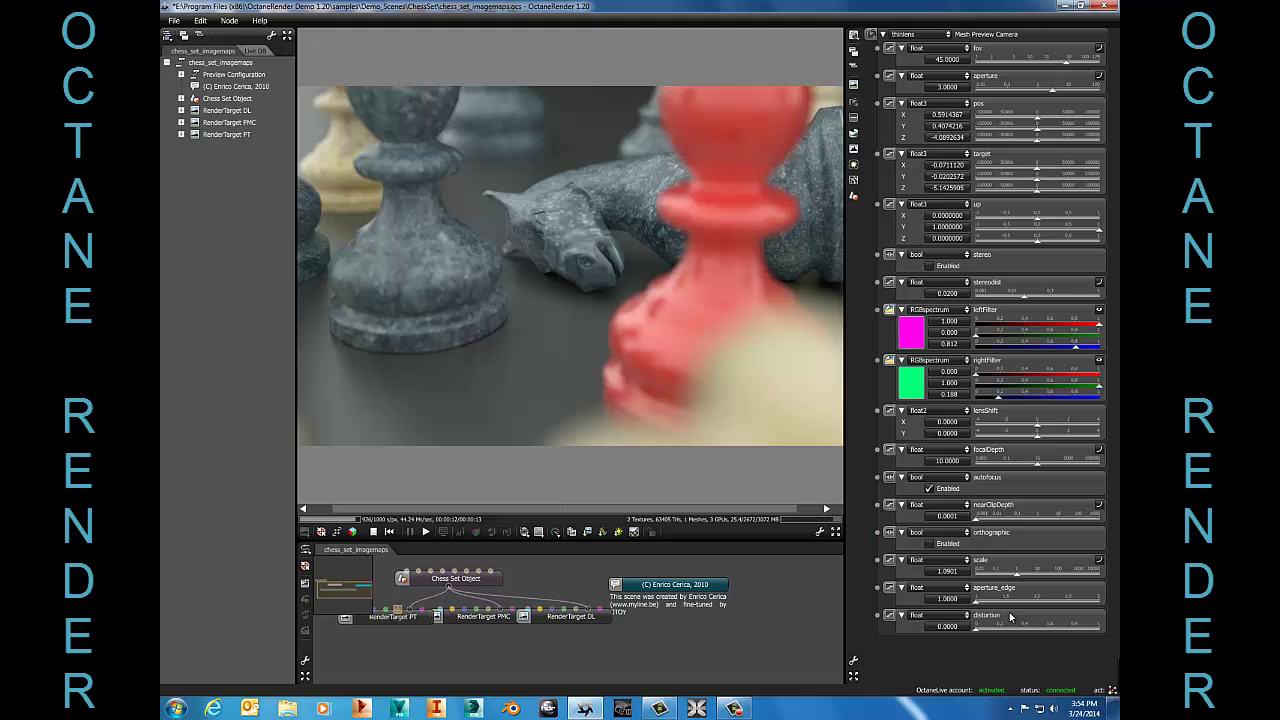
{"action": "left_click", "coordinate": [854, 181]}
{"action": "left_click", "coordinate": [851, 164]}
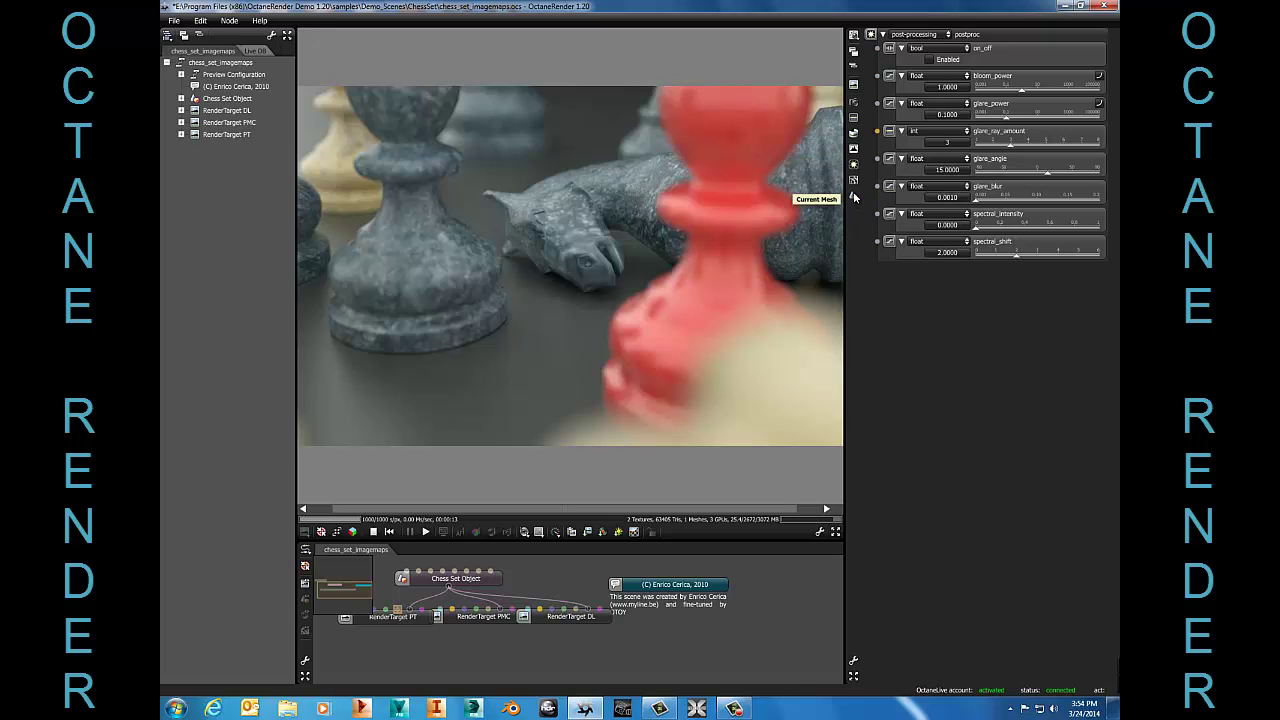
{"action": "left_click", "coordinate": [854, 197]}
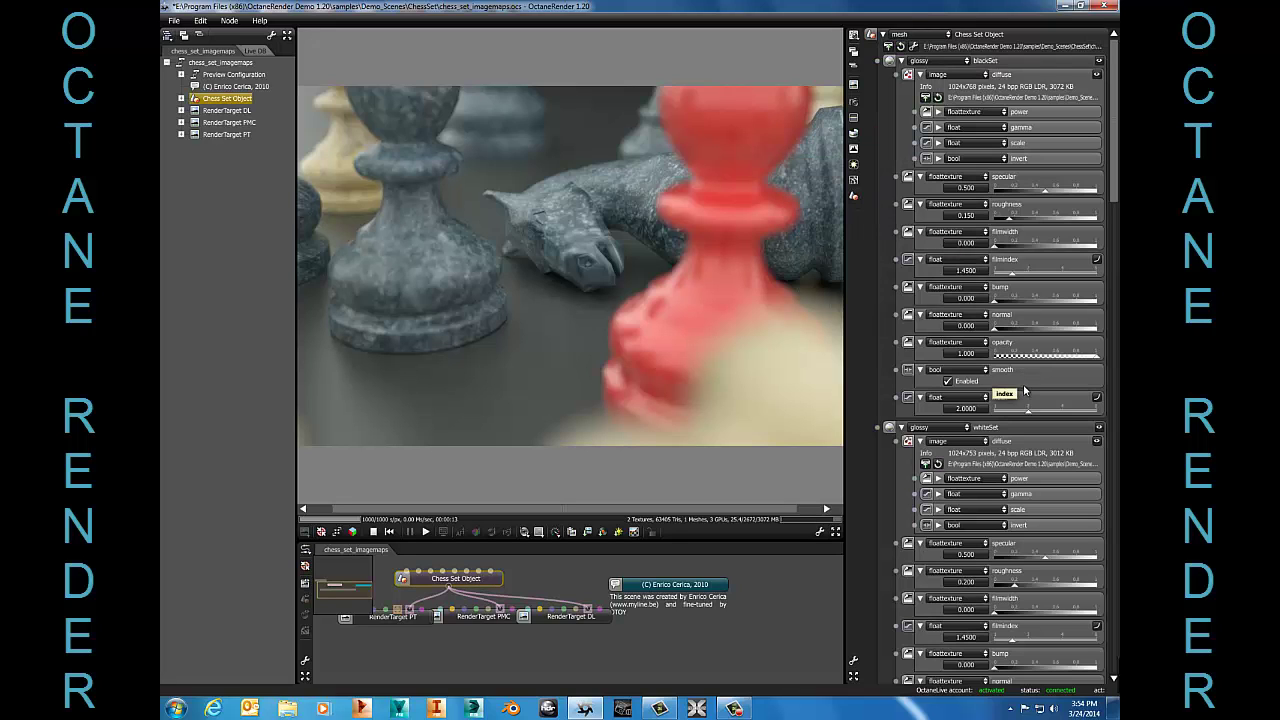
{"action": "left_click", "coordinate": [853, 100]}
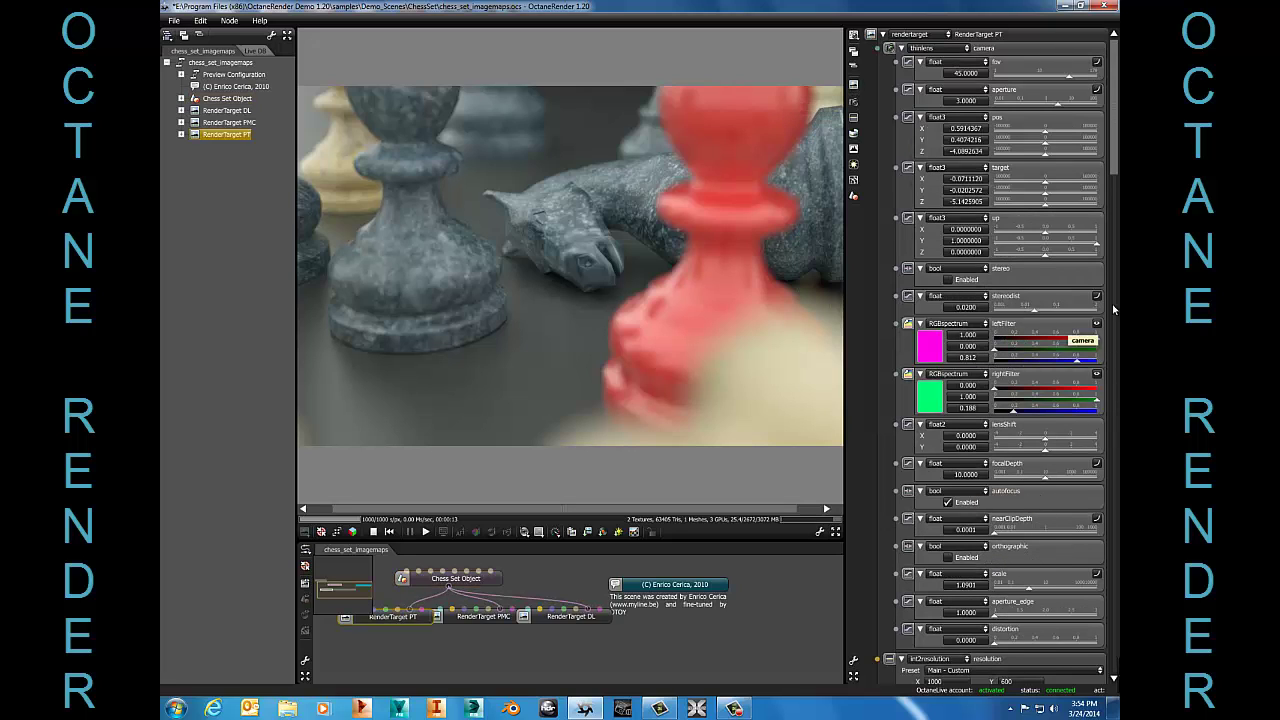
Strengthen vignetting and lower saturation in the imager, then orbit close to the grey knight
{"action": "left_click_drag", "start_coordinate": [1109, 176], "coordinate": [1114, 325]}
{"action": "left_click_drag", "start_coordinate": [1028, 265], "coordinate": [1010, 289]}
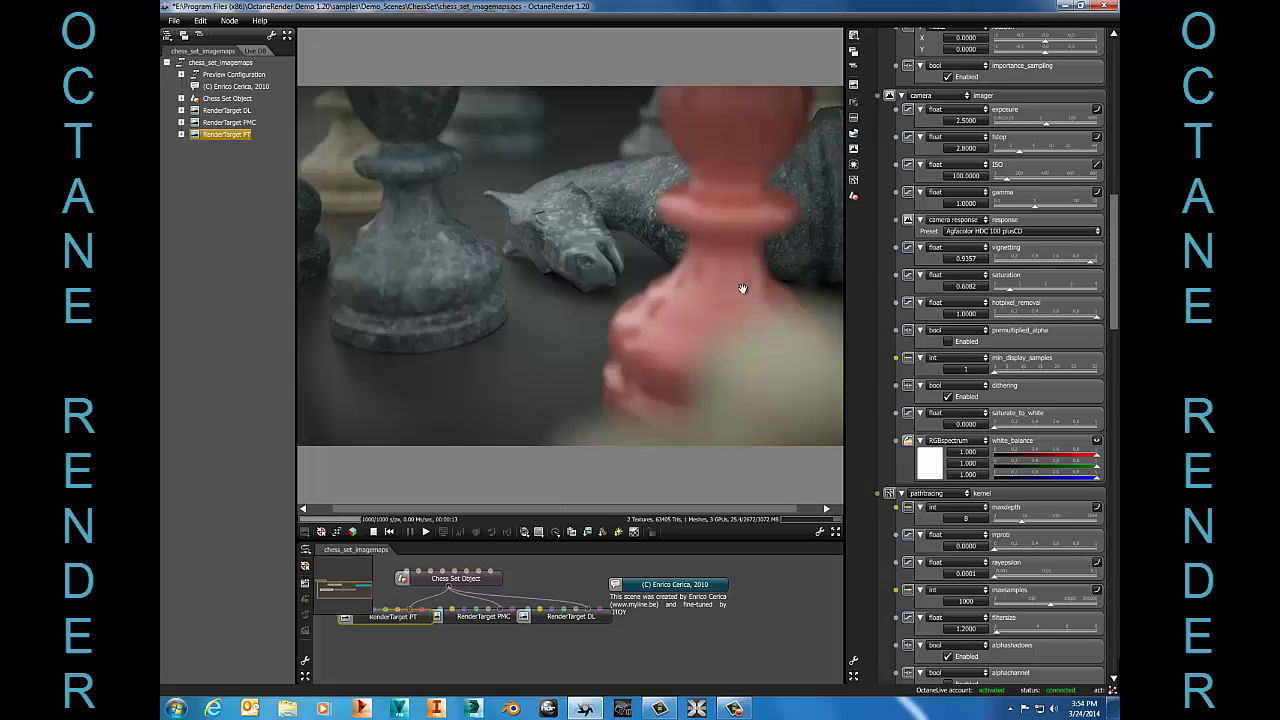
{"action": "left_click_drag", "start_coordinate": [737, 286], "coordinate": [593, 184]}
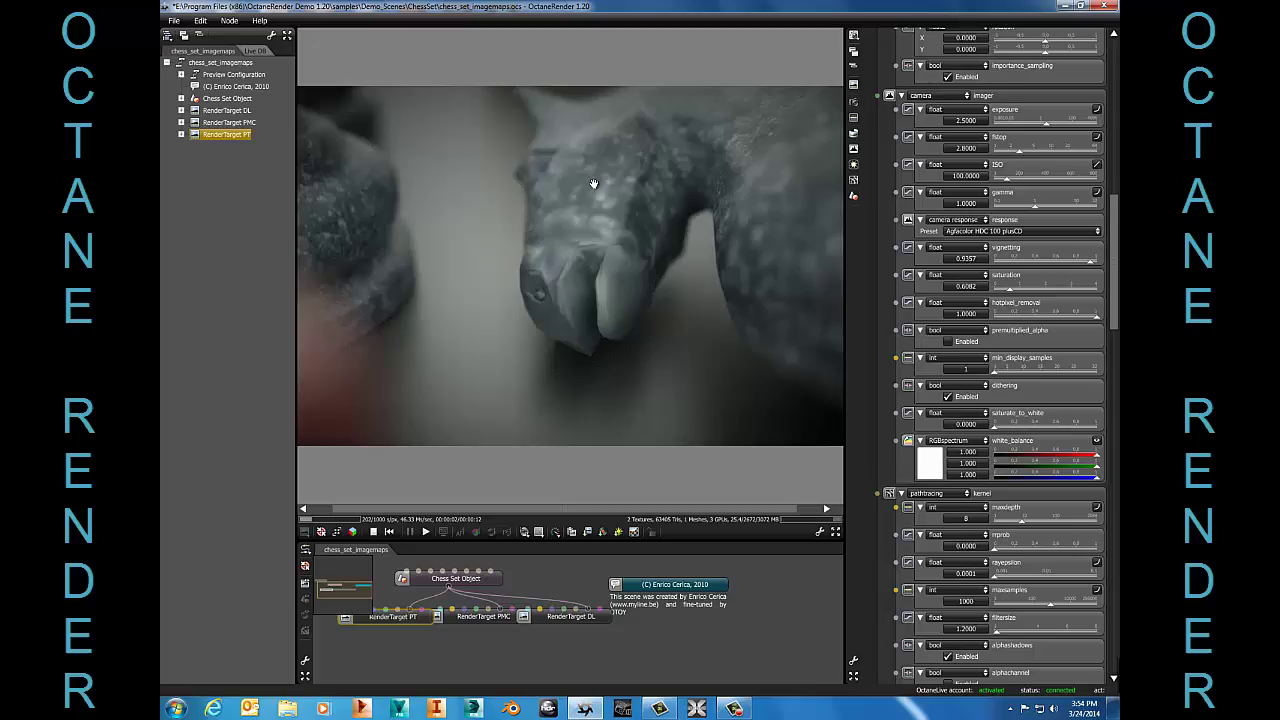
{"action": "left_click_drag", "start_coordinate": [593, 184], "coordinate": [752, 302]}
Render through RenderTarget DL, orbit close to the grey knight's head, then open another scene without saving
{"action": "left_click", "coordinate": [592, 618]}
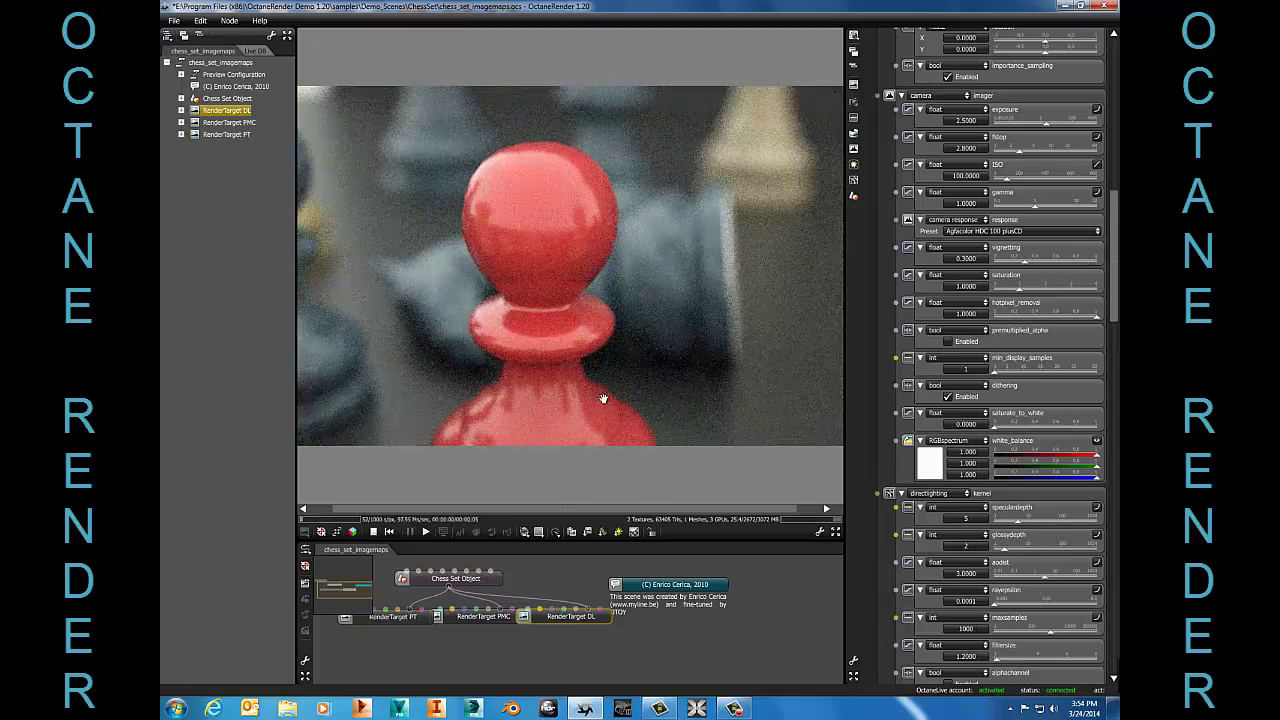
{"action": "left_click_drag", "start_coordinate": [600, 400], "coordinate": [620, 257]}
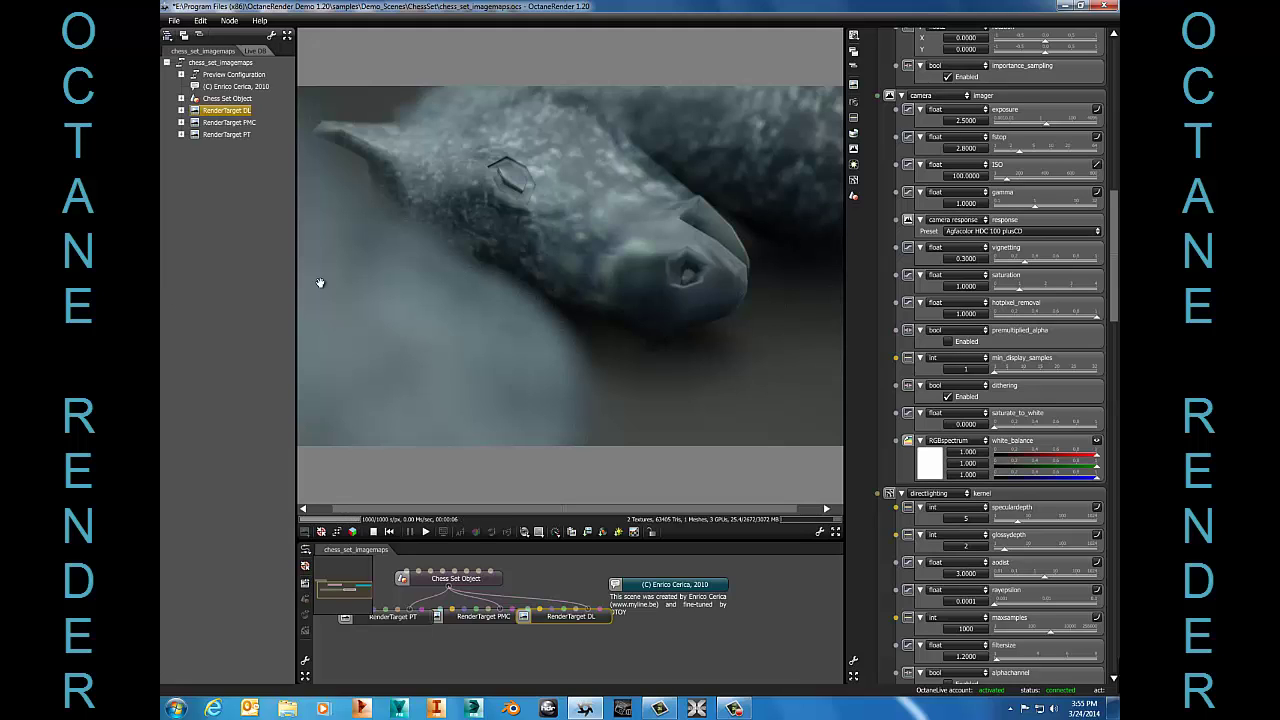
{"action": "left_click", "coordinate": [174, 20]}
{"action": "left_click", "coordinate": [183, 44]}
{"action": "left_click", "coordinate": [635, 376]}
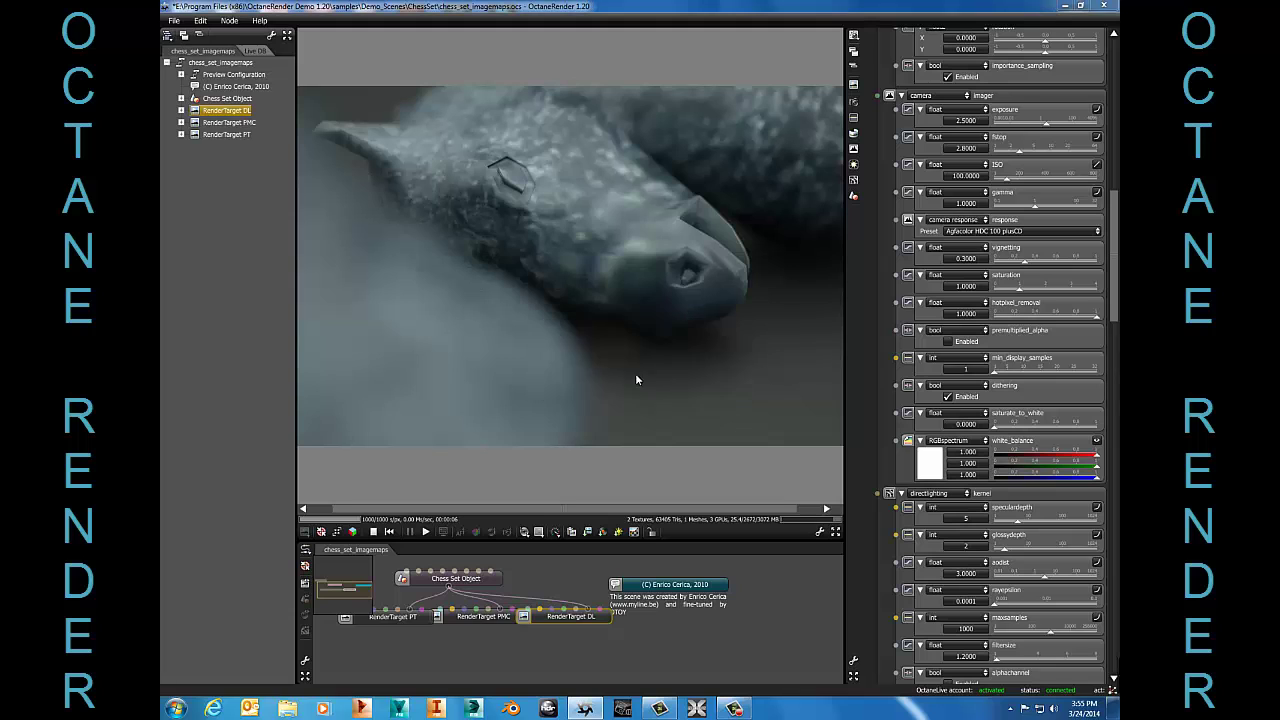
Load the scatter scene from the Demo_Scenes Instancing folder
{"action": "left_click", "coordinate": [700, 201]}
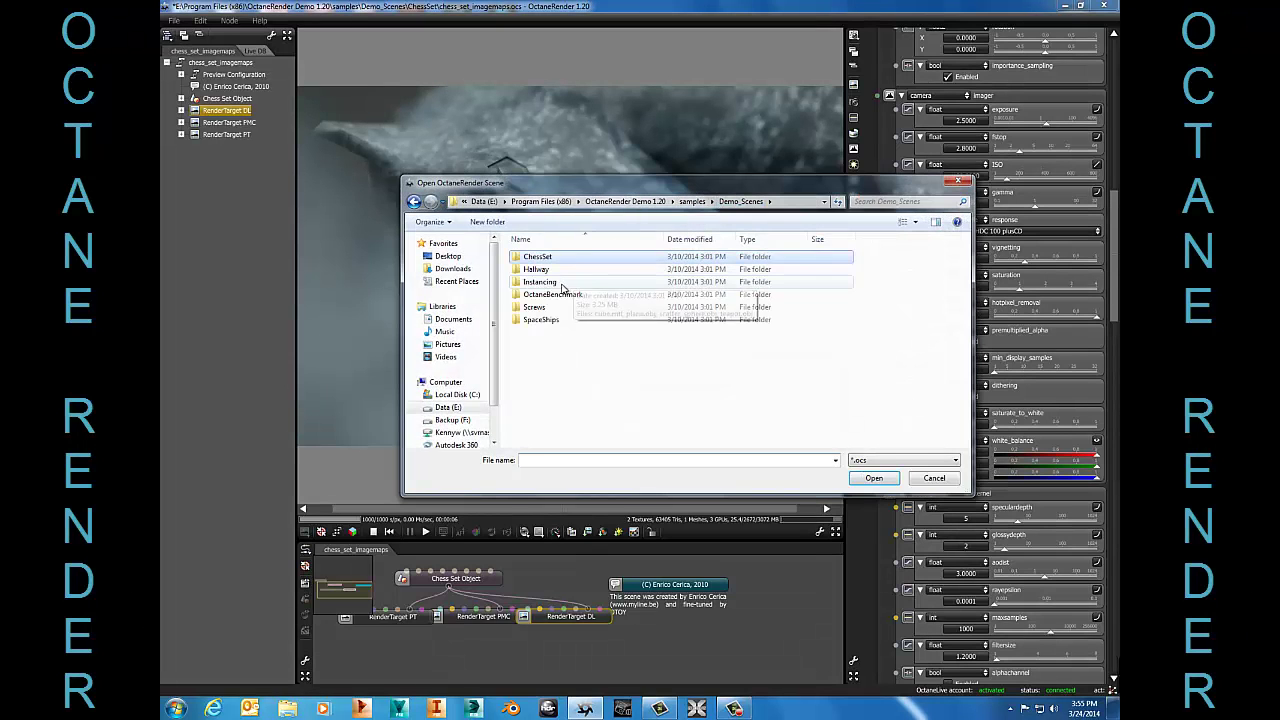
{"action": "double_click", "coordinate": [558, 283]}
{"action": "double_click", "coordinate": [525, 257]}
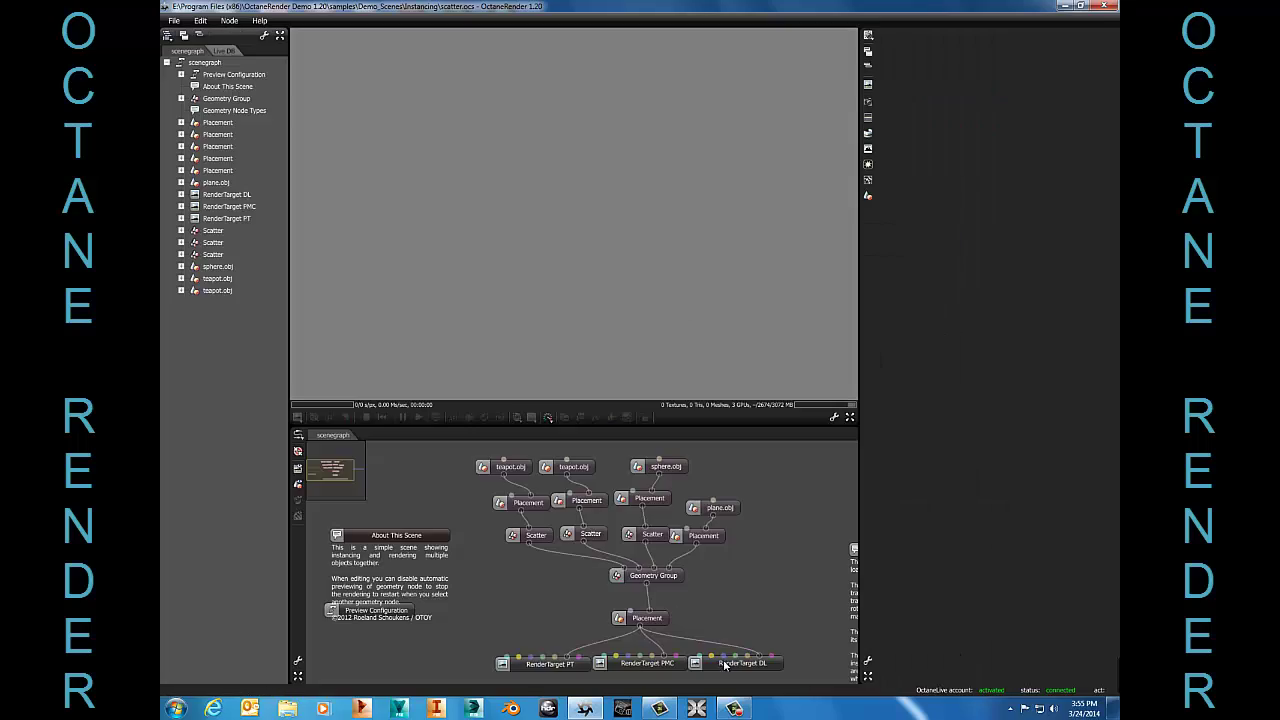
Bring the camera low and close among the teapots and glowing spheres
{"action": "left_click_drag", "start_coordinate": [584, 278], "coordinate": [578, 240]}
{"action": "scroll", "coordinate": [578, 240], "scroll_direction": "up", "scroll_amount": 5}
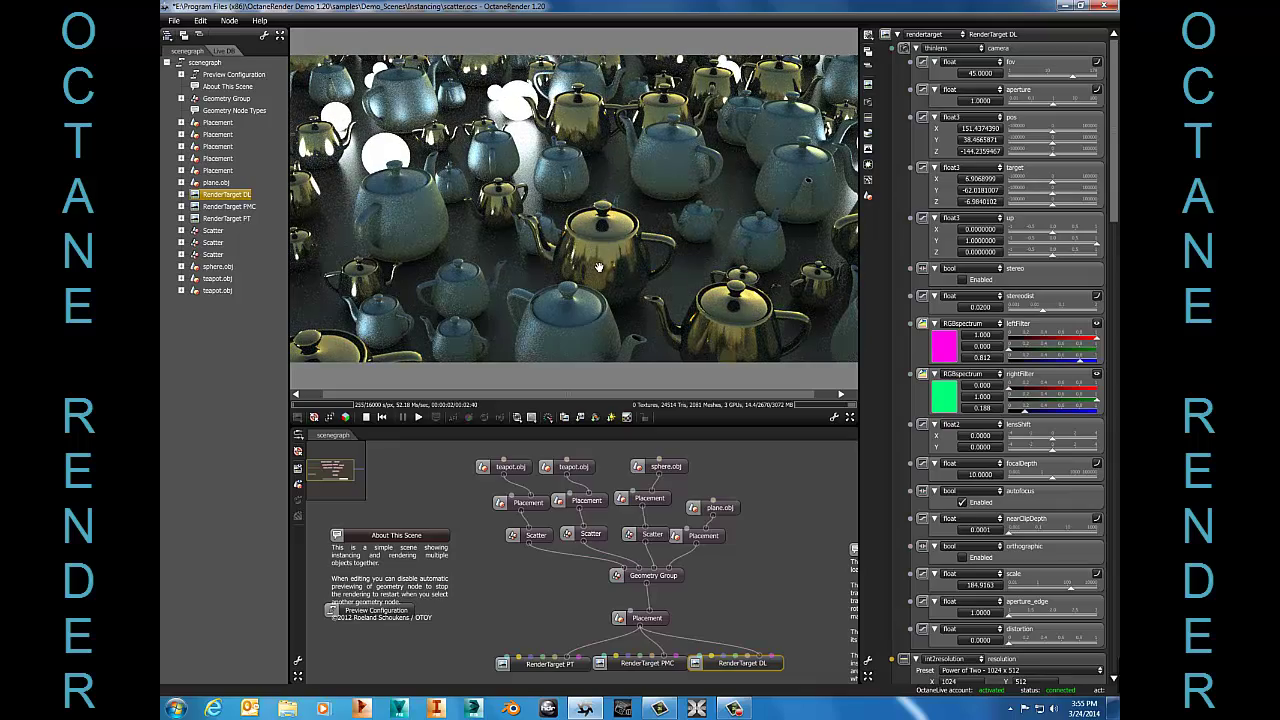
{"action": "left_click_drag", "start_coordinate": [599, 268], "coordinate": [599, 205]}
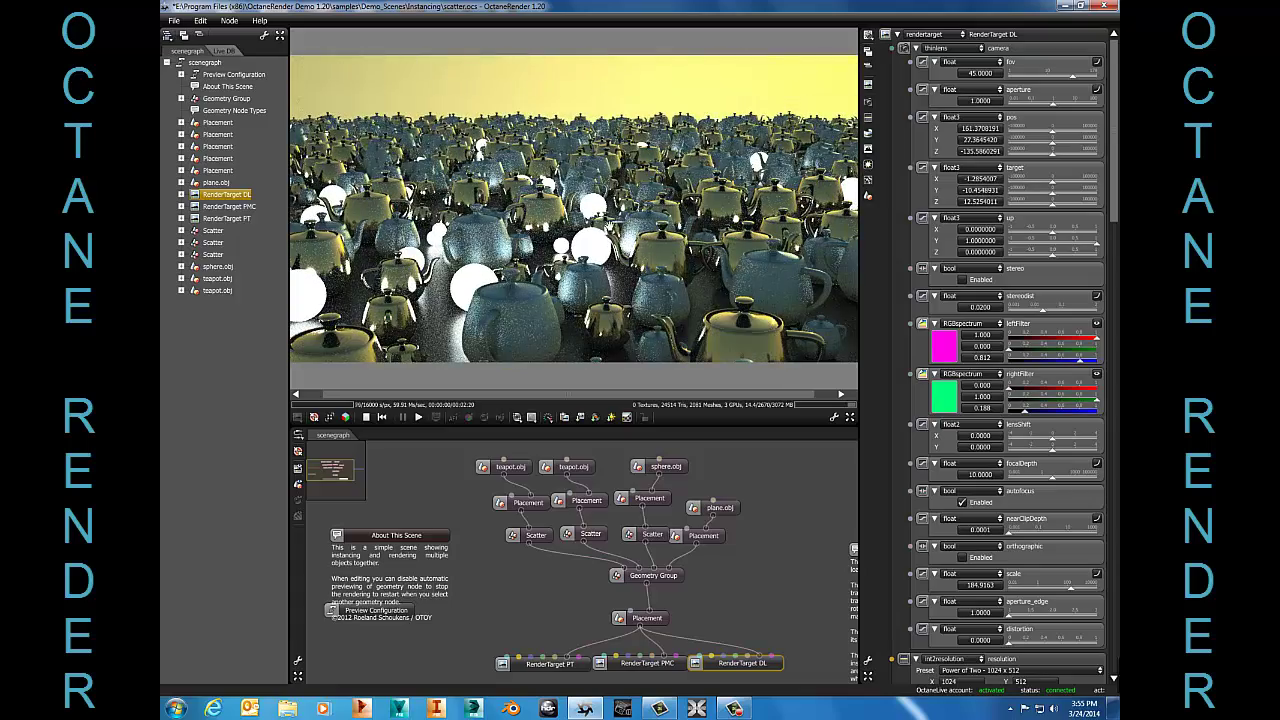
{"action": "scroll", "coordinate": [599, 205], "scroll_direction": "up", "scroll_amount": 3}
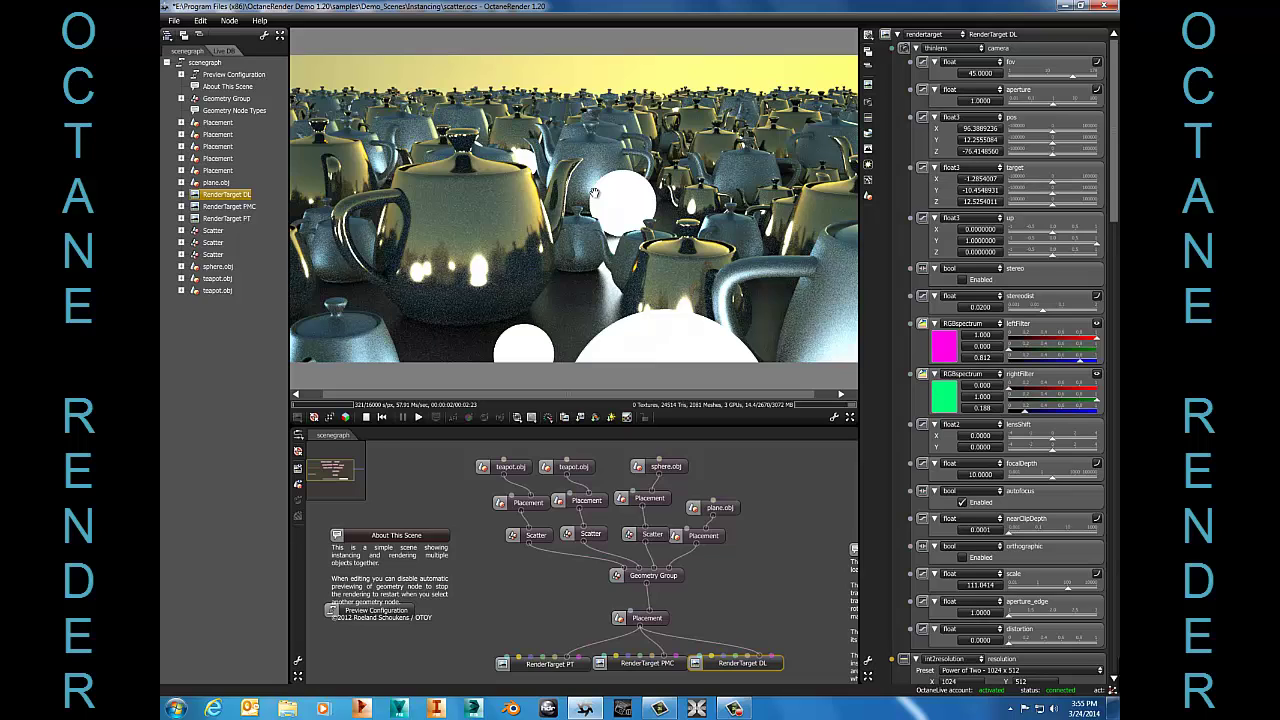
Move the daylight sun hour to night, then back to 16.8363 afternoon, and frame a gold teapot
{"action": "left_click", "coordinate": [869, 133]}
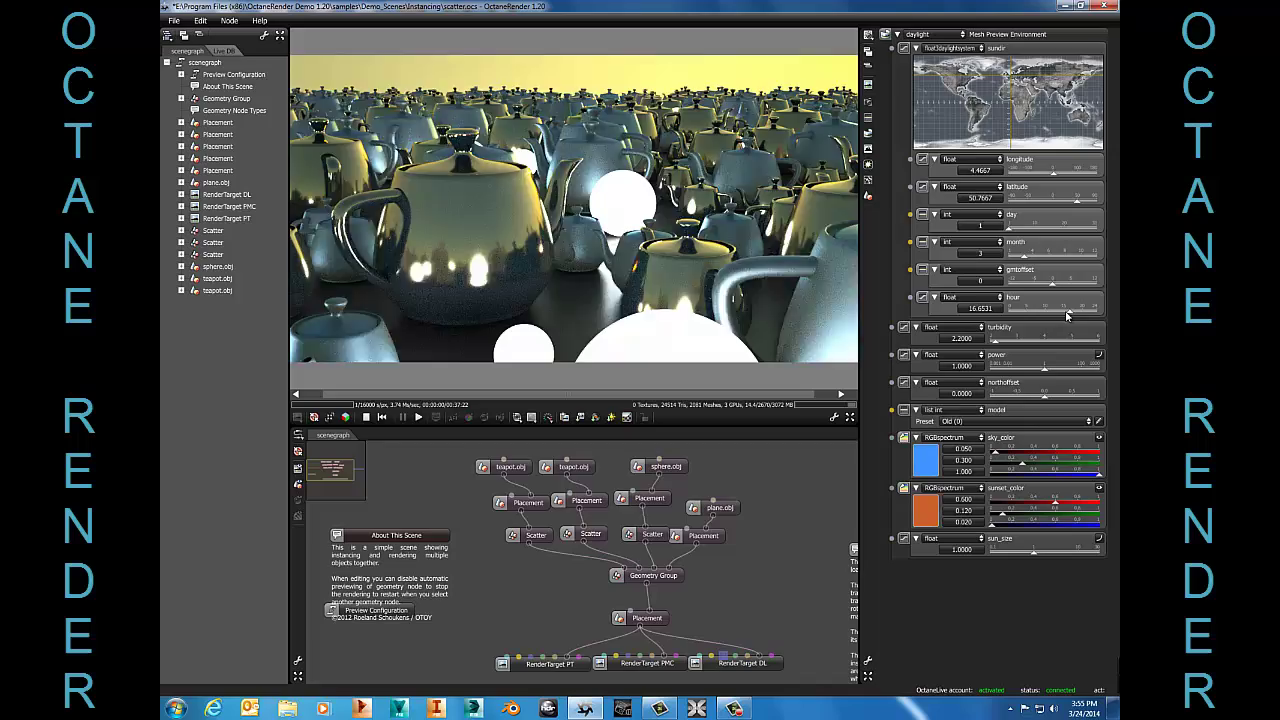
{"action": "left_click_drag", "start_coordinate": [1067, 316], "coordinate": [1012, 327]}
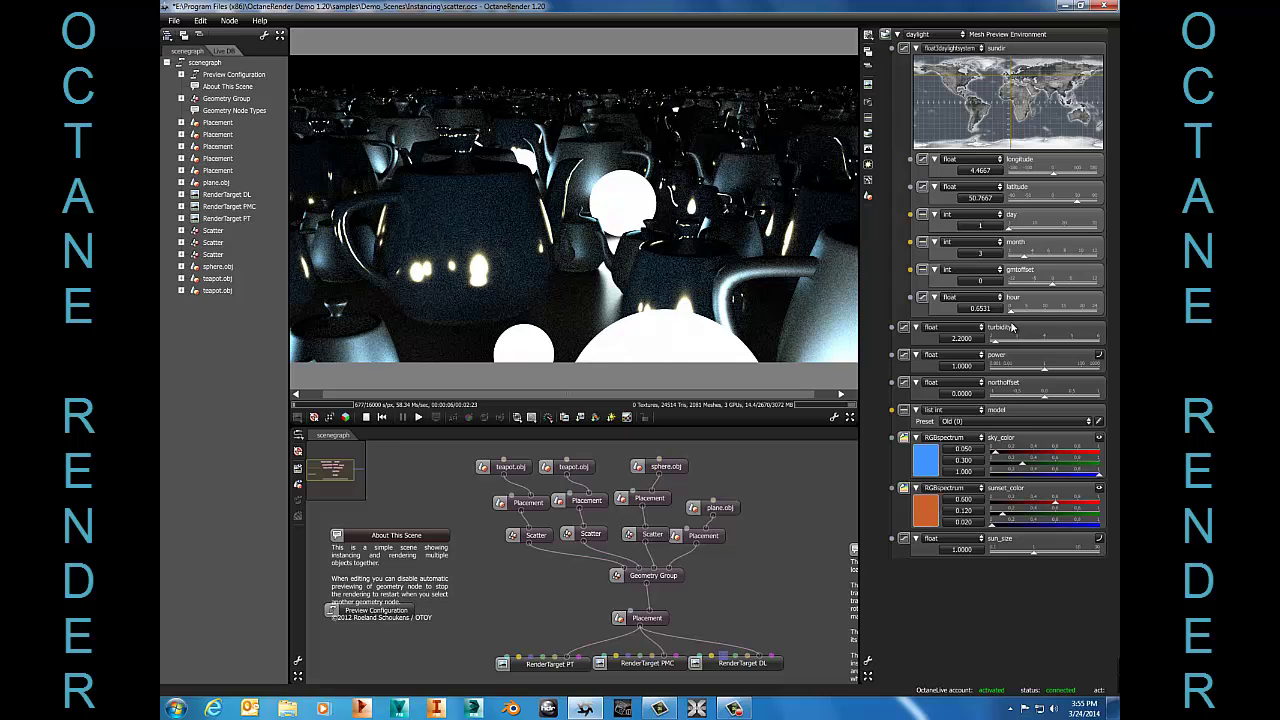
{"action": "left_click_drag", "start_coordinate": [1012, 327], "coordinate": [1069, 317]}
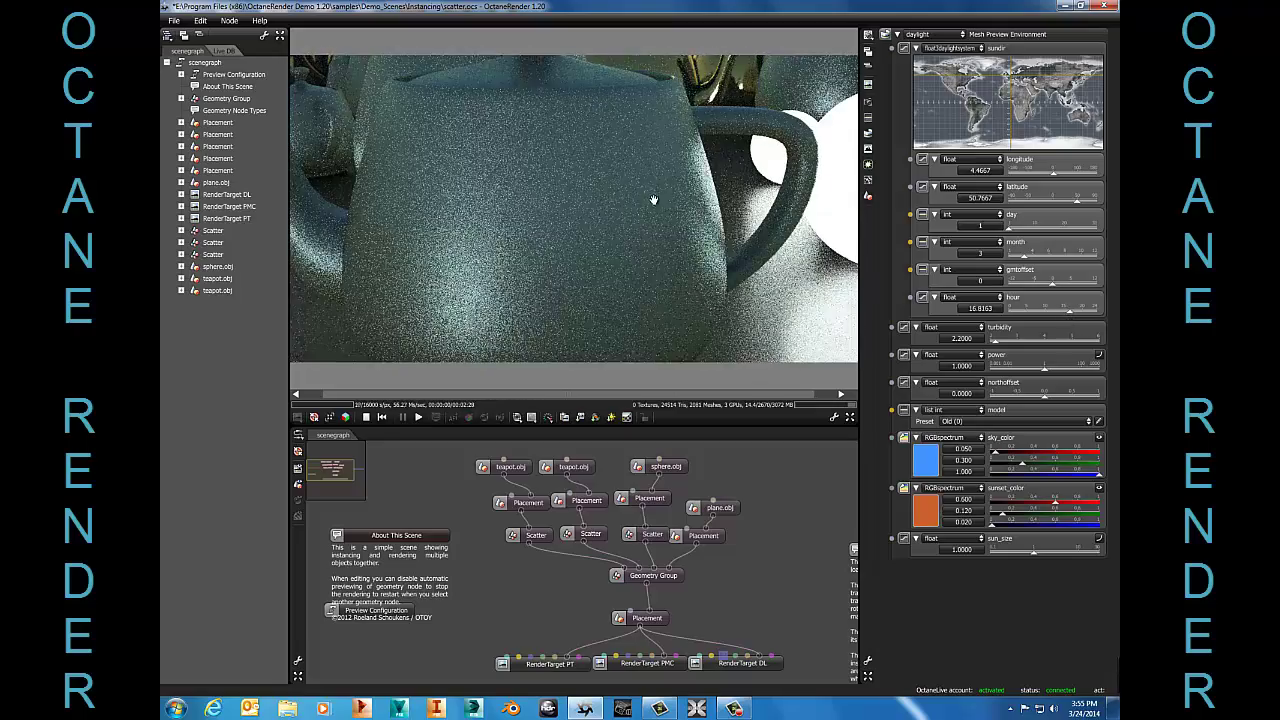
{"action": "scroll", "coordinate": [680, 214], "scroll_direction": "down", "scroll_amount": 5}
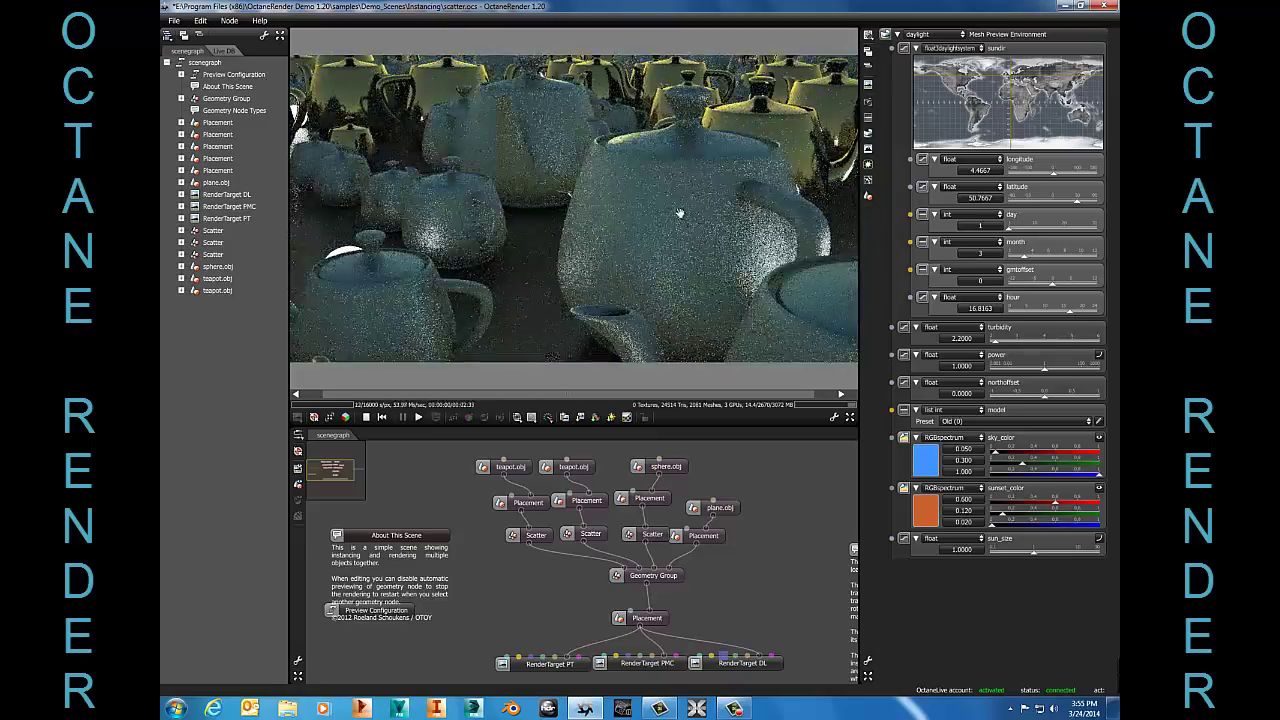
{"action": "left_click_drag", "start_coordinate": [638, 167], "coordinate": [638, 198]}
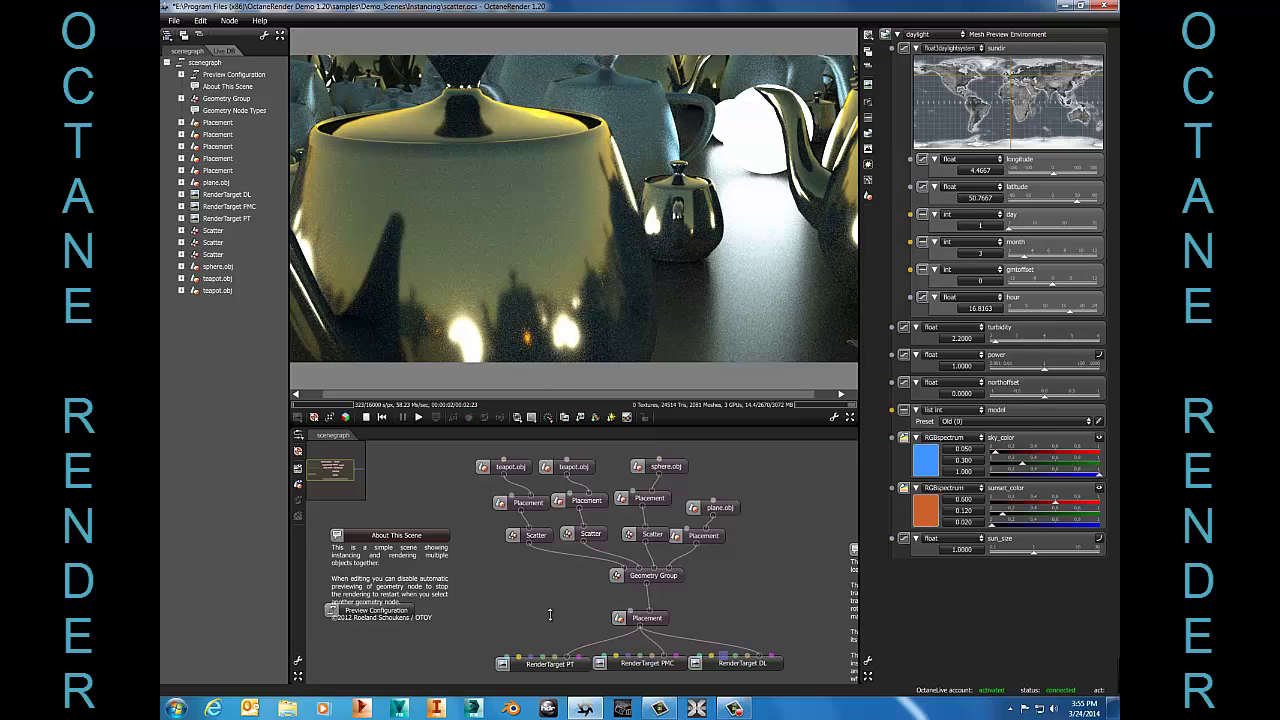
Render through RenderTarget PT with the camera low beside the gold teapots
{"action": "left_click", "coordinate": [553, 664]}
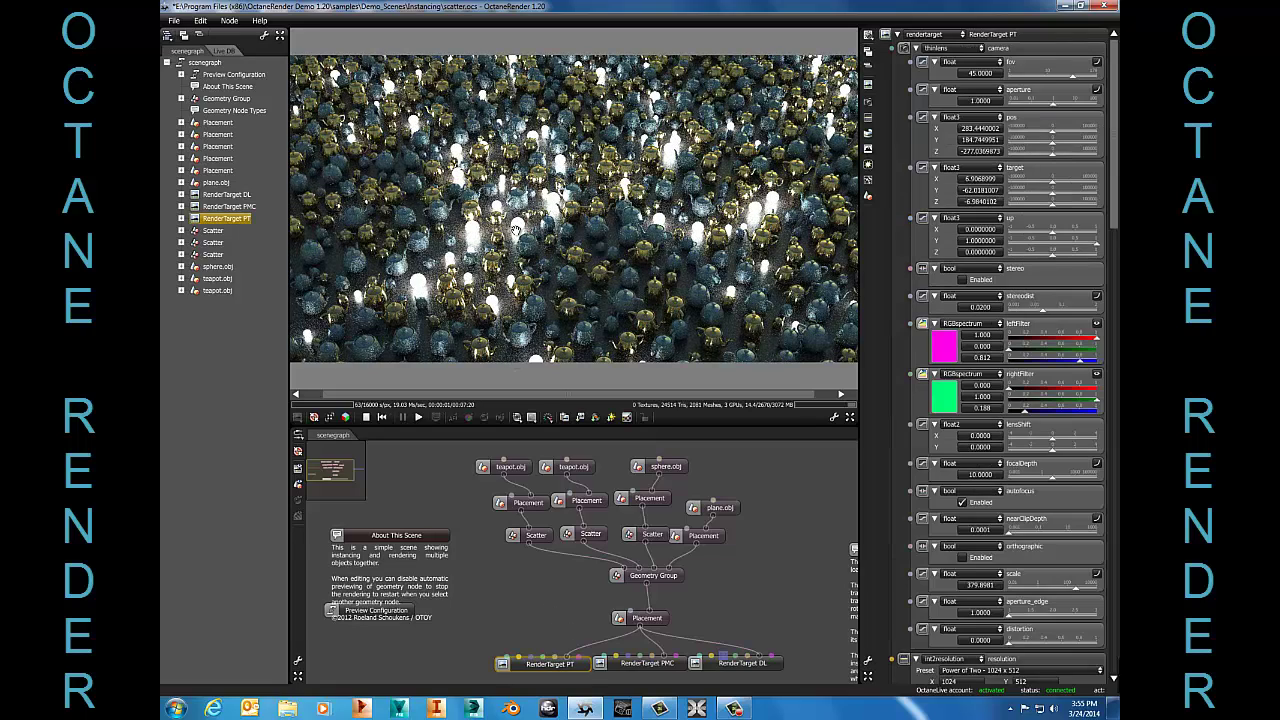
{"action": "scroll", "coordinate": [568, 253], "scroll_direction": "up", "scroll_amount": 5}
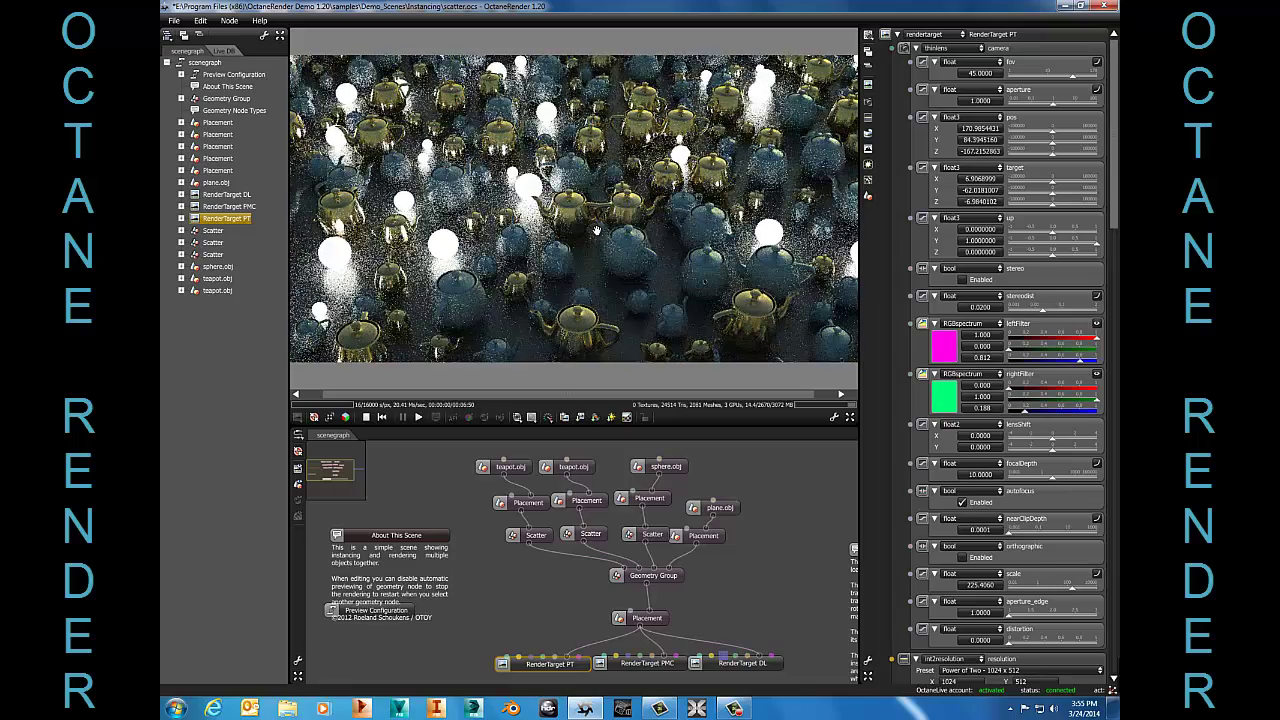
{"action": "right_click_drag", "start_coordinate": [665, 228], "coordinate": [665, 226]}
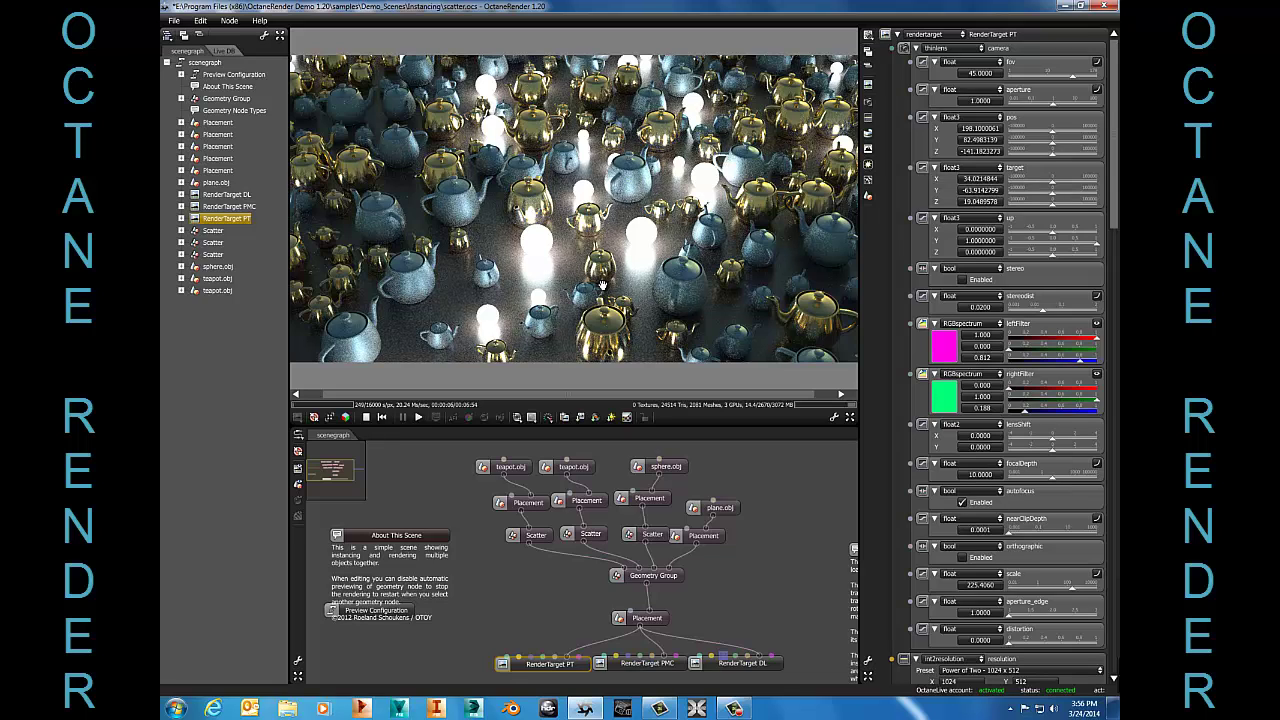
{"action": "left_click_drag", "start_coordinate": [603, 285], "coordinate": [615, 210]}
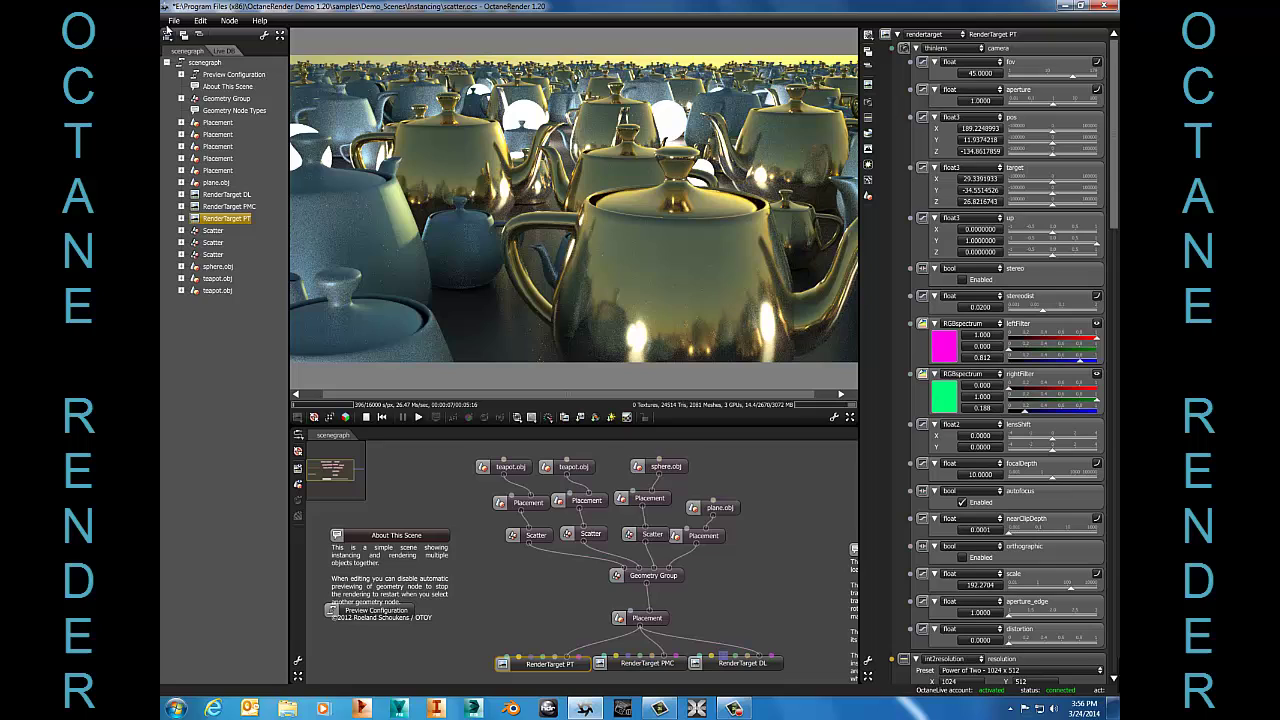
Open Demo_Scenes > OctaneBenchmark > octane_benchmark without saving the teapot scene
{"action": "left_click", "coordinate": [174, 20]}
{"action": "left_click", "coordinate": [178, 45]}
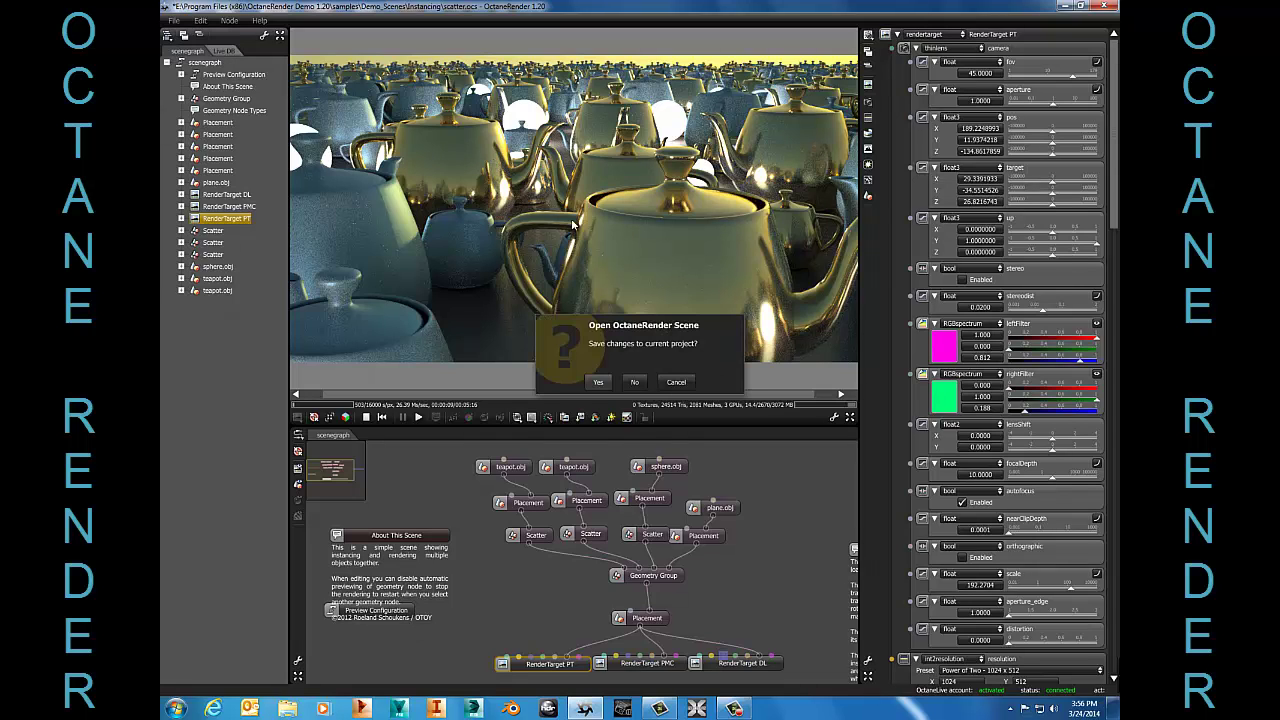
{"action": "left_click", "coordinate": [637, 384]}
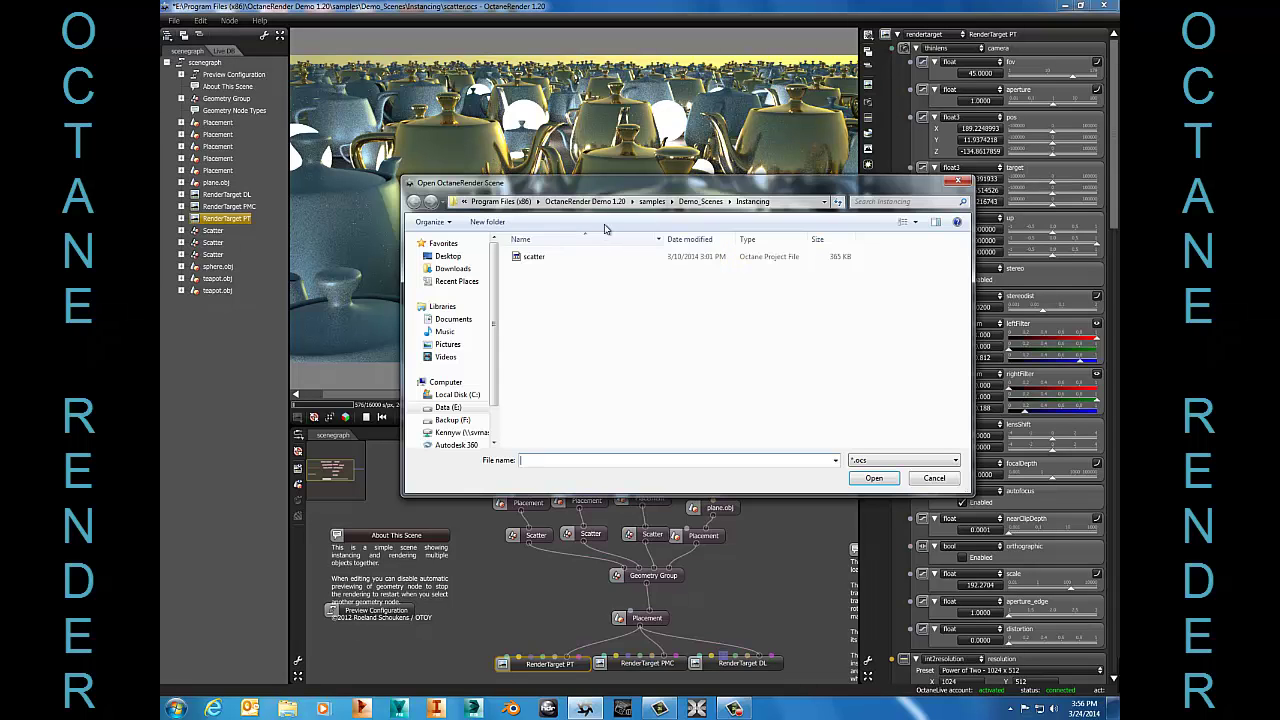
{"action": "left_click", "coordinate": [714, 202]}
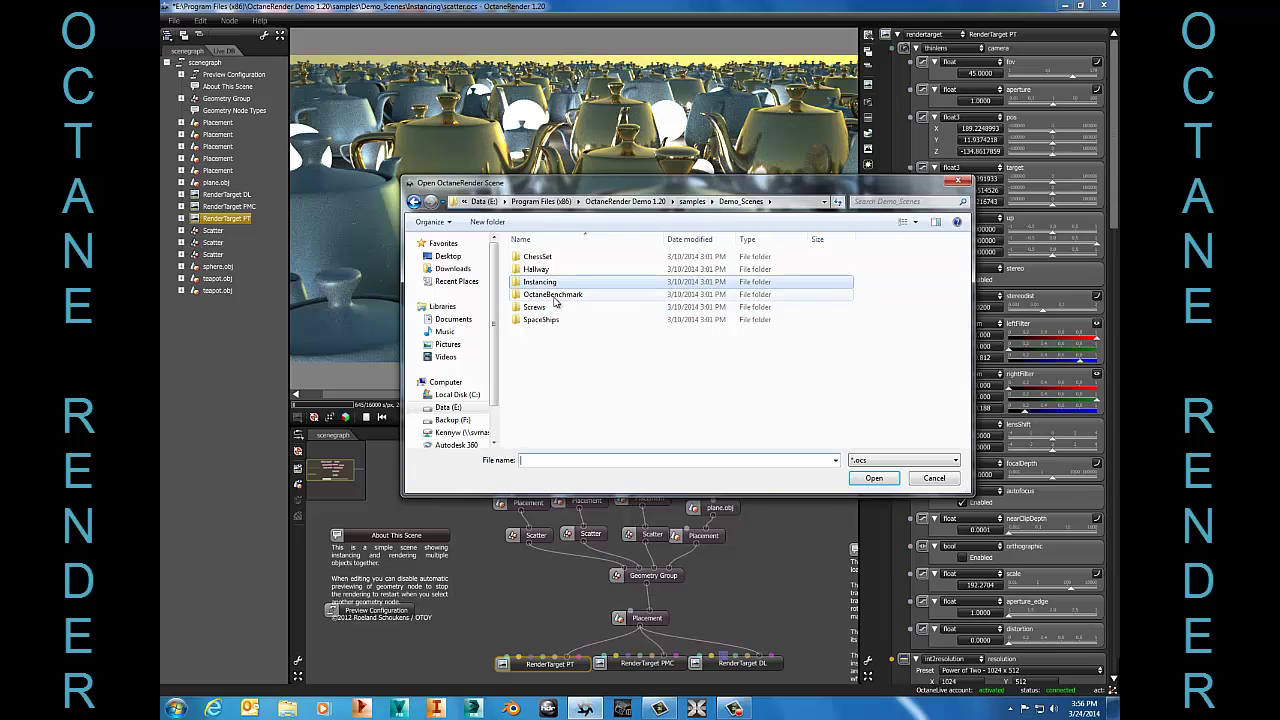
{"action": "double_click", "coordinate": [553, 296]}
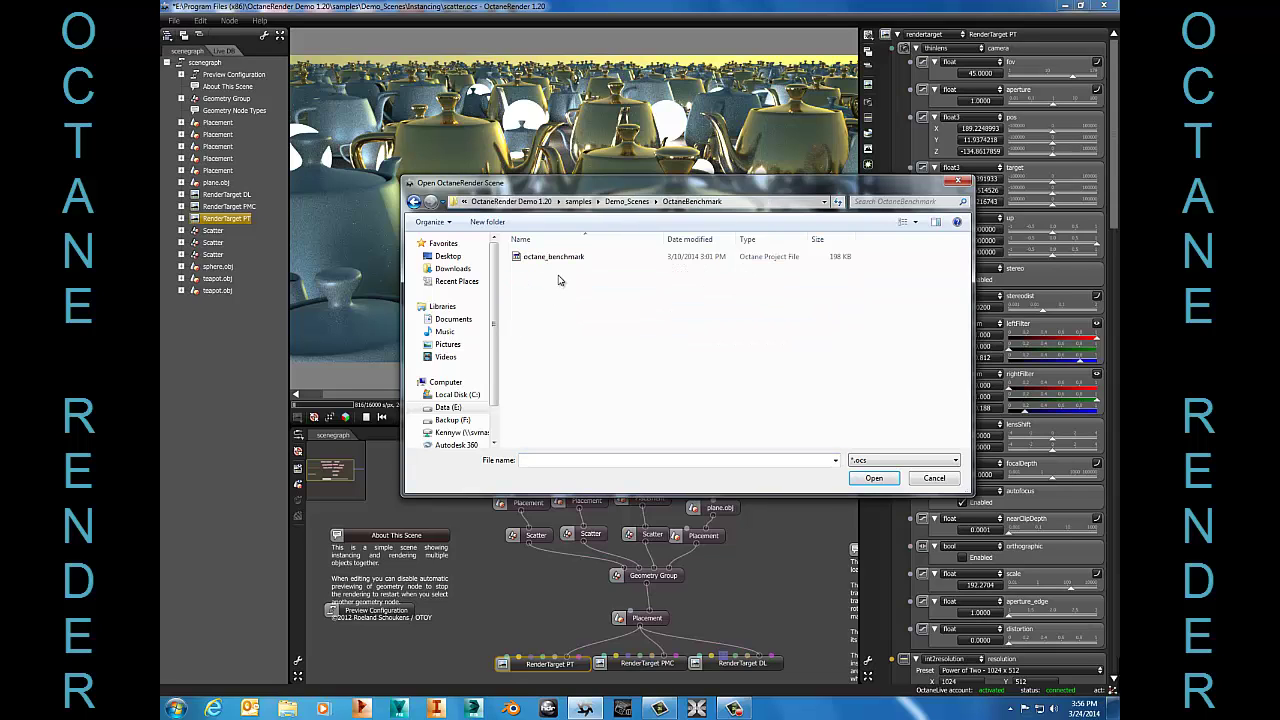
{"action": "double_click", "coordinate": [565, 258]}
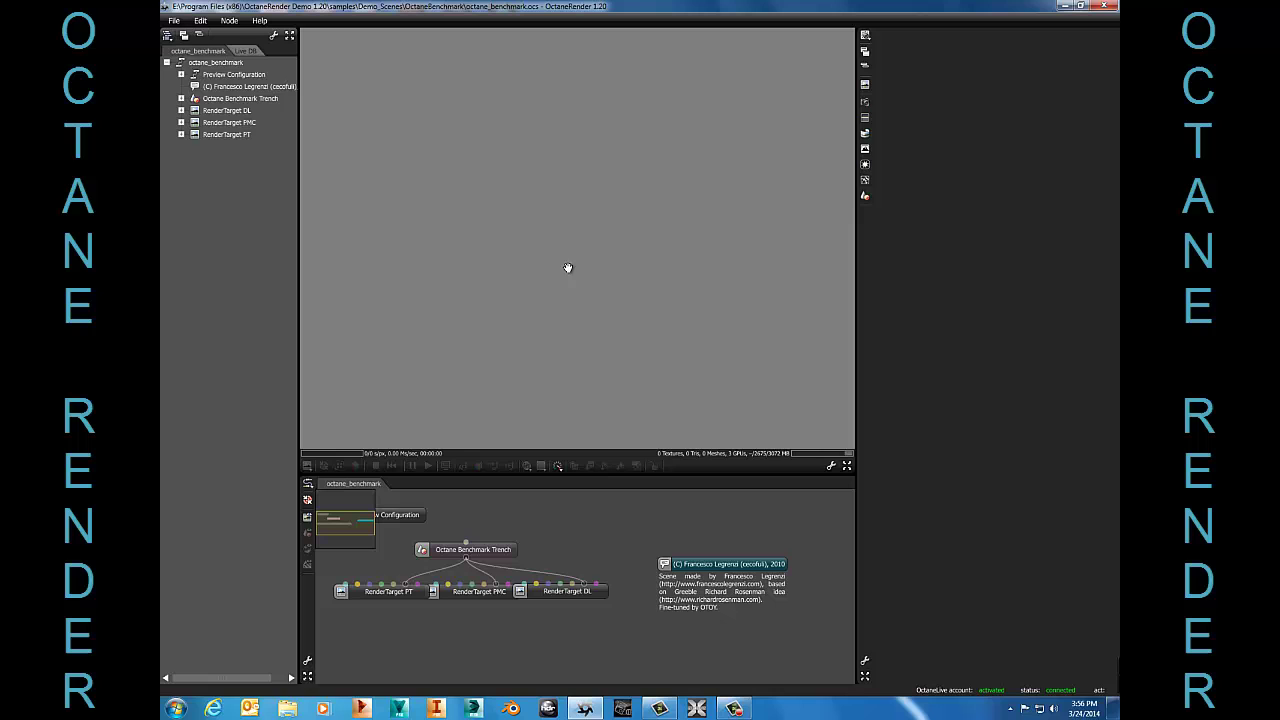
Compare the trench rendered through RenderTarget DL and PT, ending on DL
{"action": "left_click", "coordinate": [598, 592]}
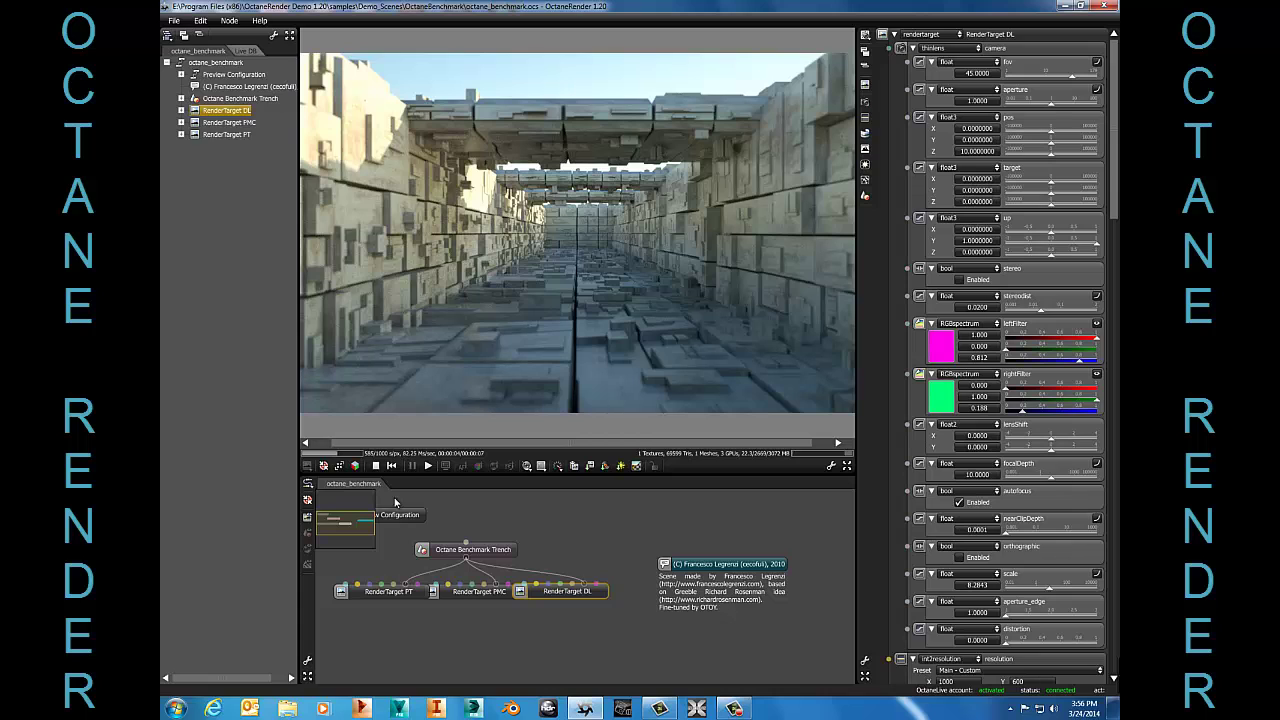
{"action": "left_click", "coordinate": [406, 592]}
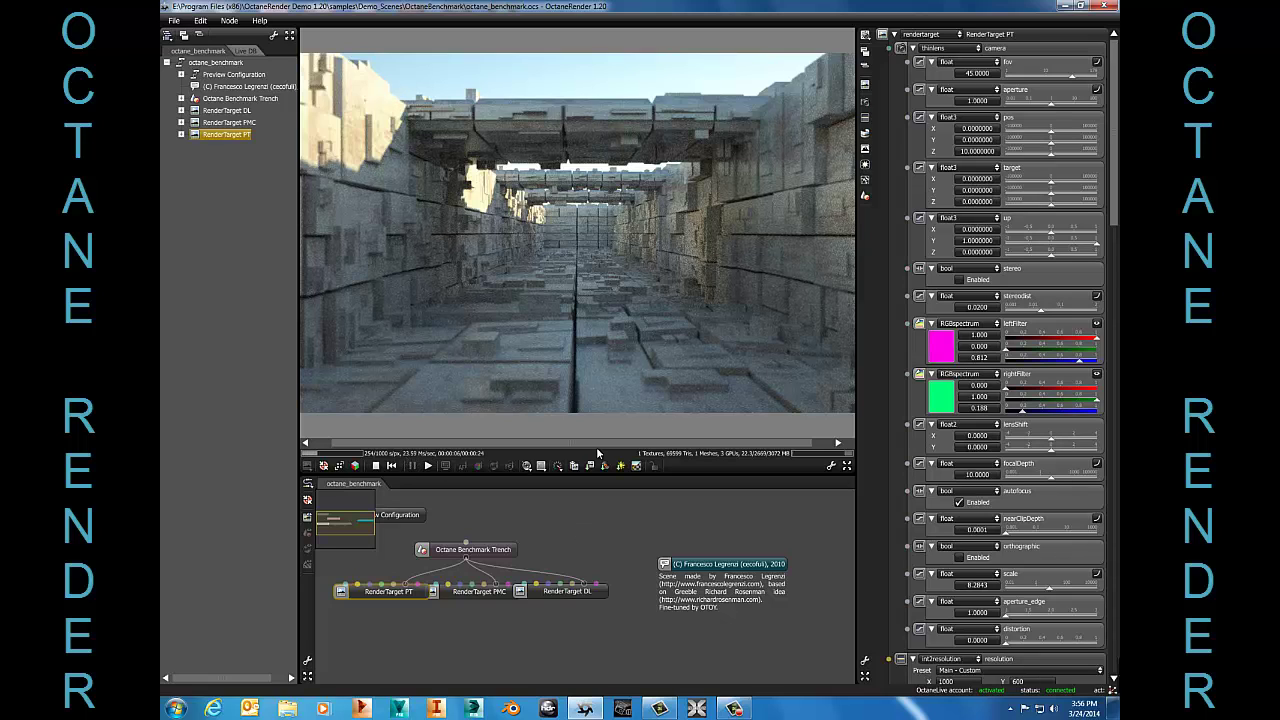
{"action": "left_click", "coordinate": [572, 594]}
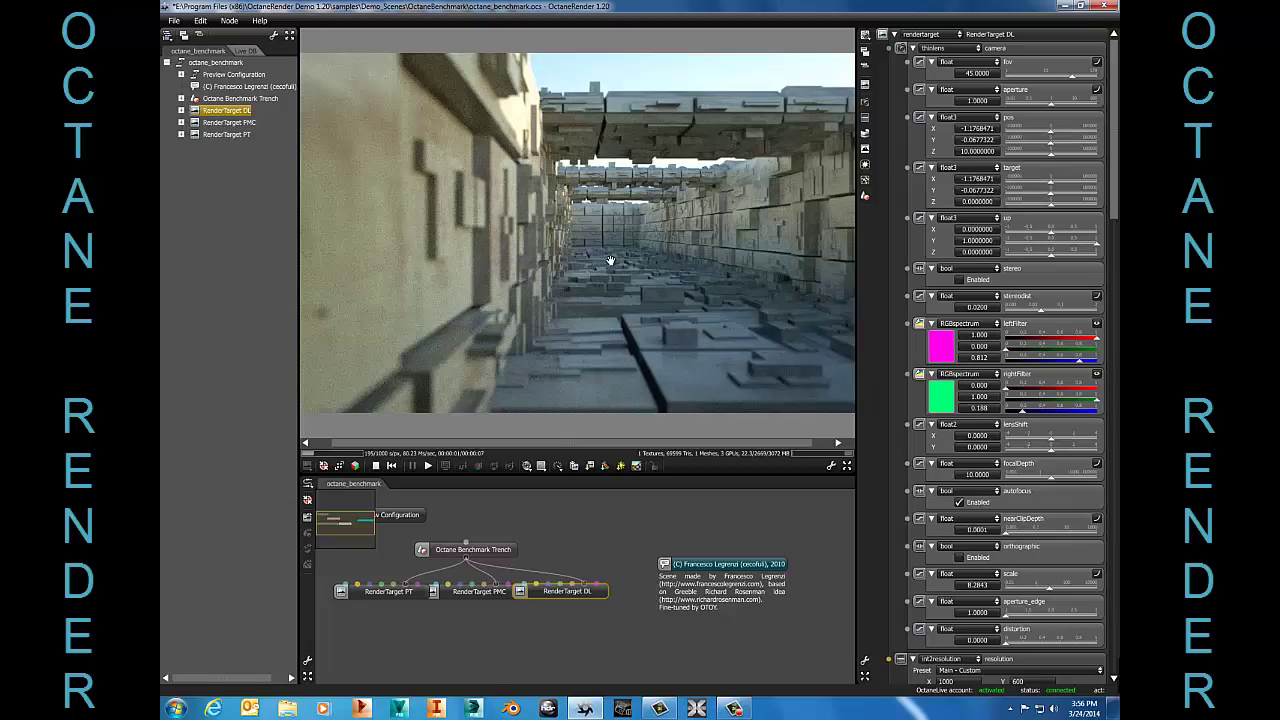
Bring the camera down the trench onto the concrete blocks, facing the building facade at an angle
{"action": "right_click_drag", "start_coordinate": [675, 261], "coordinate": [556, 207]}
{"action": "right_click_drag", "start_coordinate": [561, 232], "coordinate": [578, 217]}
{"action": "scroll", "coordinate": [578, 217], "scroll_direction": "up", "scroll_amount": 5}
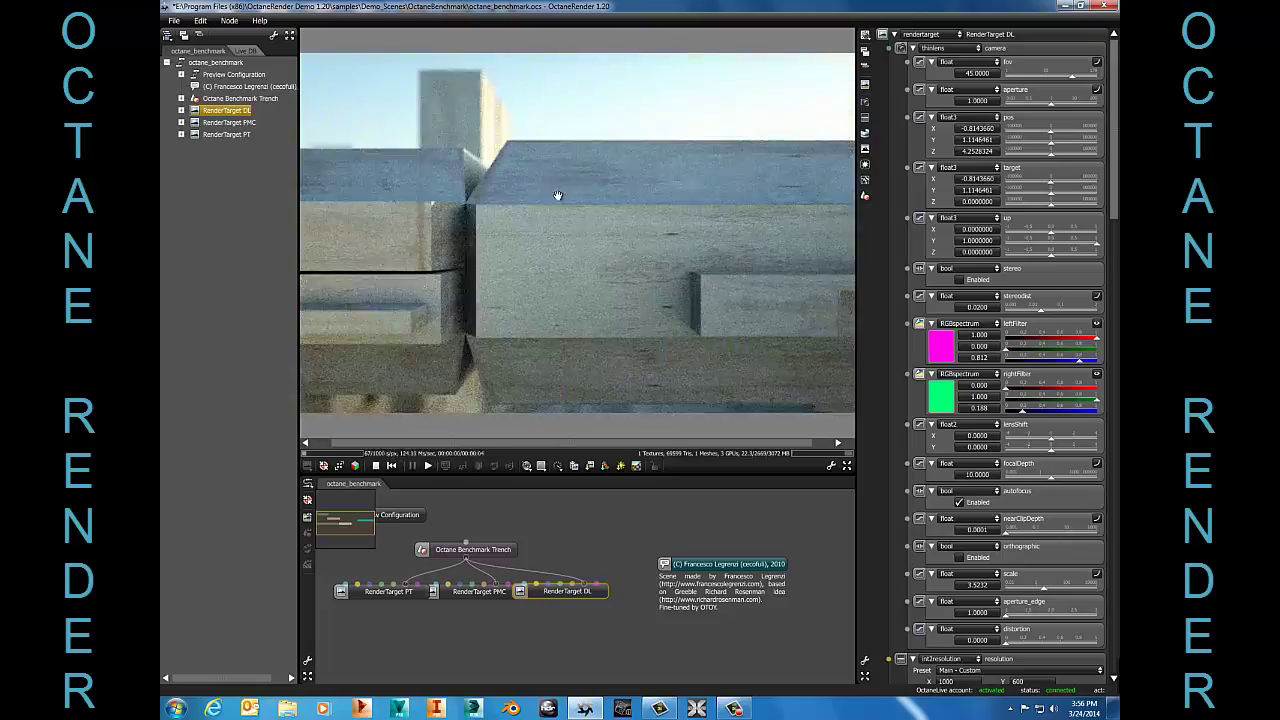
{"action": "left_click_drag", "start_coordinate": [555, 210], "coordinate": [570, 213]}
{"action": "scroll", "coordinate": [570, 213], "scroll_direction": "up", "scroll_amount": 5}
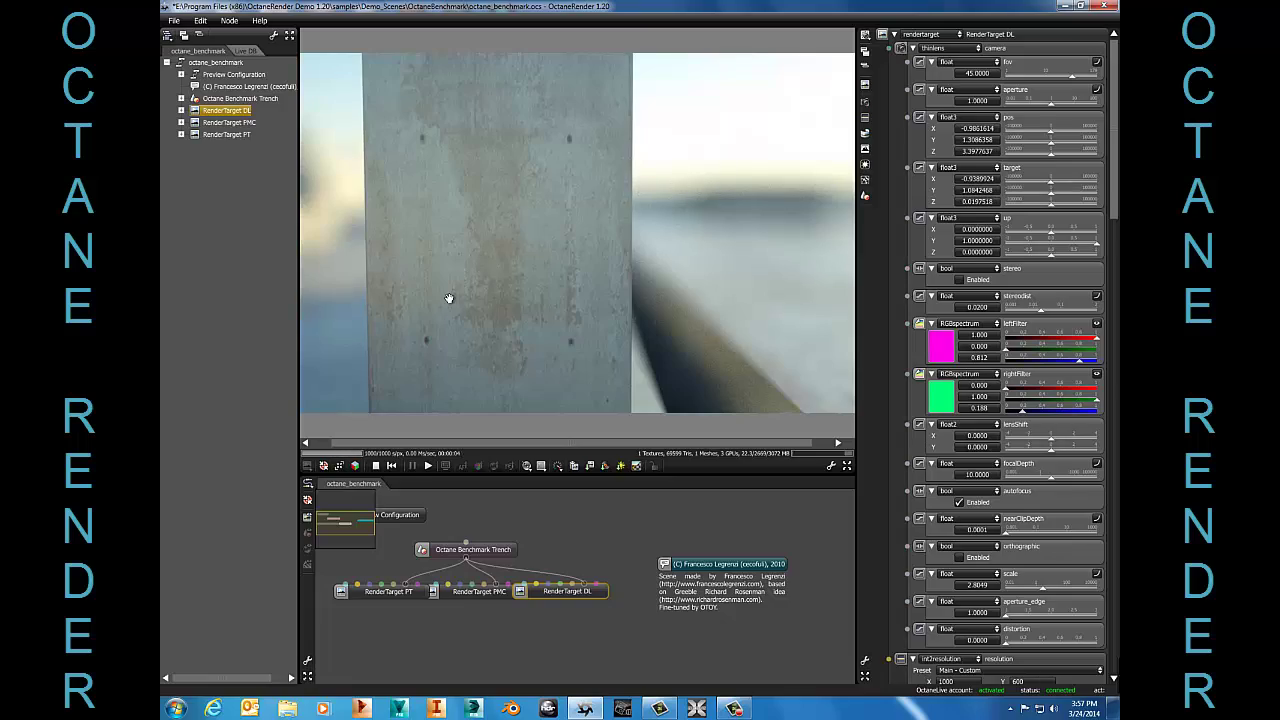
{"action": "left_click_drag", "start_coordinate": [449, 294], "coordinate": [600, 270]}
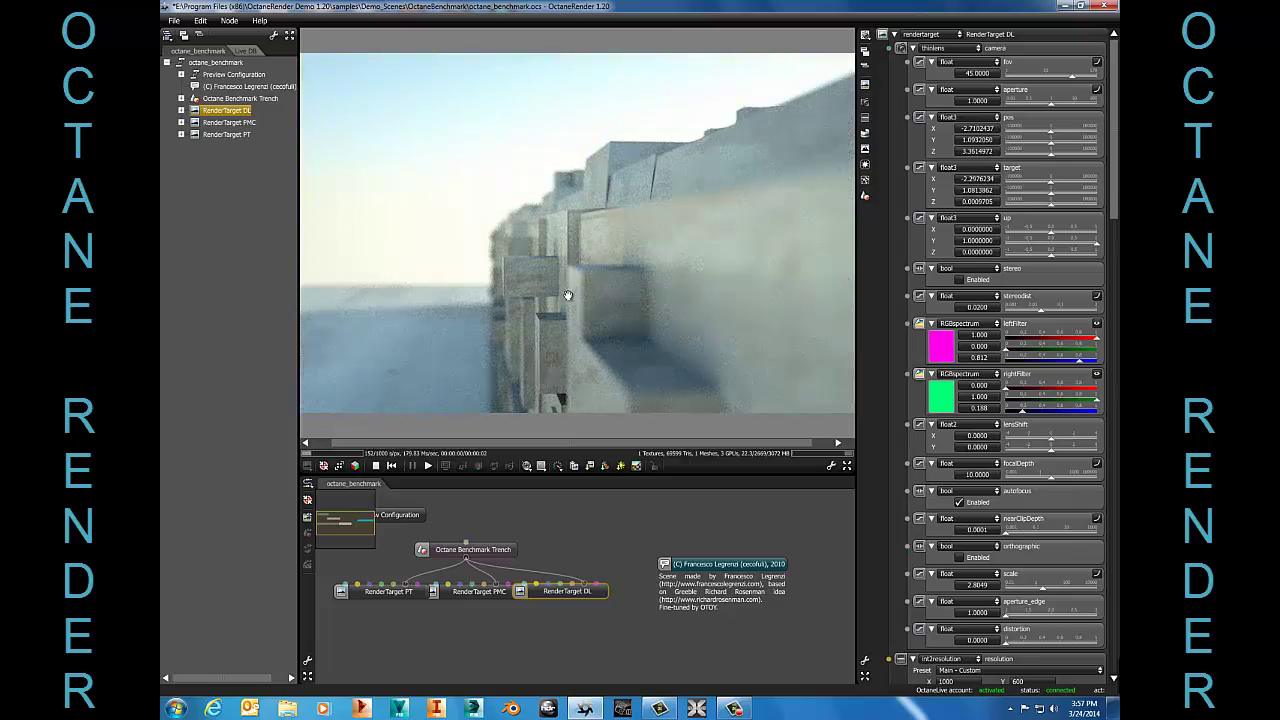
{"action": "scroll", "coordinate": [560, 300], "scroll_direction": "up", "scroll_amount": 4}
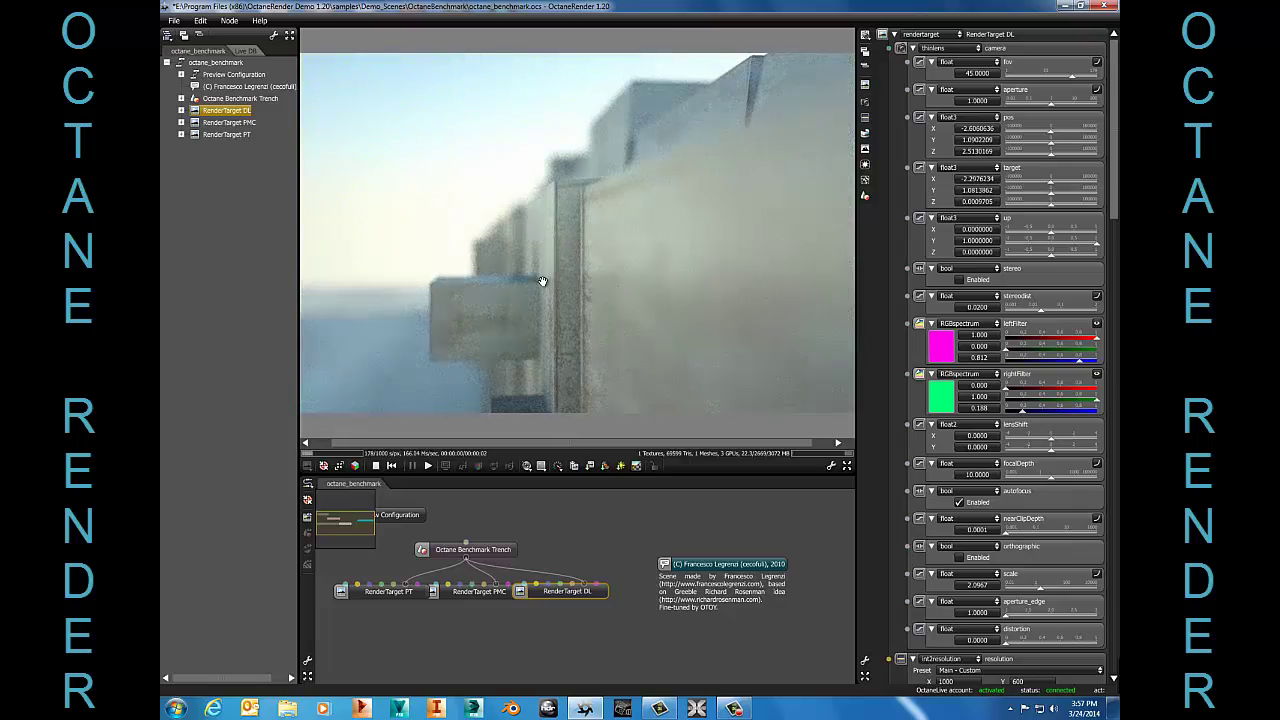
{"action": "scroll", "coordinate": [545, 280], "scroll_direction": "up", "scroll_amount": 3}
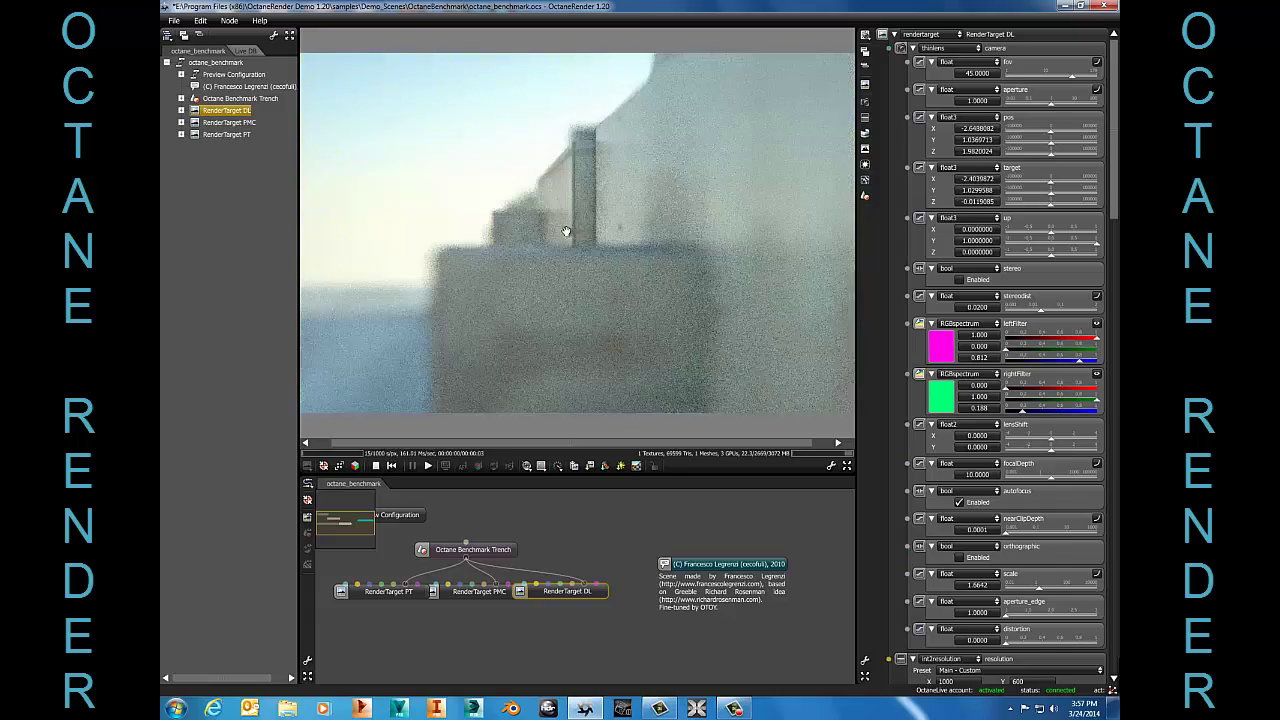
{"action": "right_click_drag", "start_coordinate": [552, 283], "coordinate": [553, 268]}
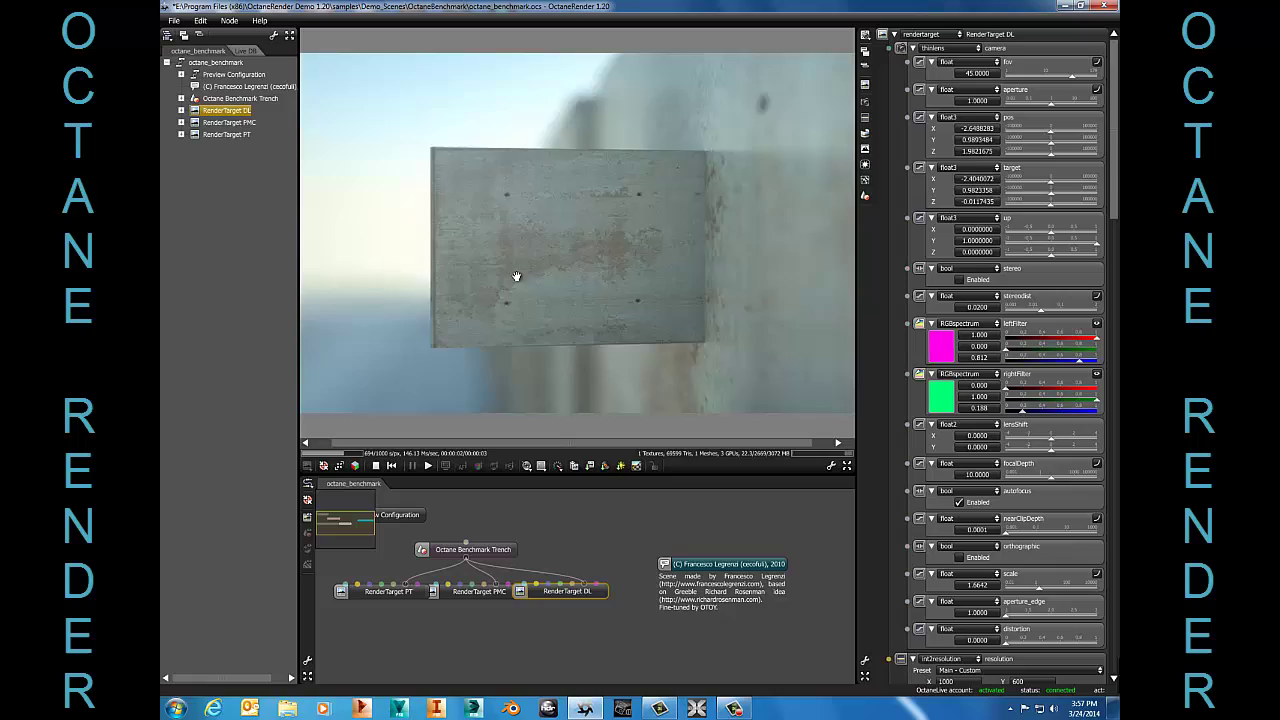
{"action": "left_click_drag", "start_coordinate": [517, 277], "coordinate": [538, 280]}
Open Demo_Scenes > Screws > screws.ocs, discarding changes to the benchmark scene
{"action": "left_click", "coordinate": [166, 24]}
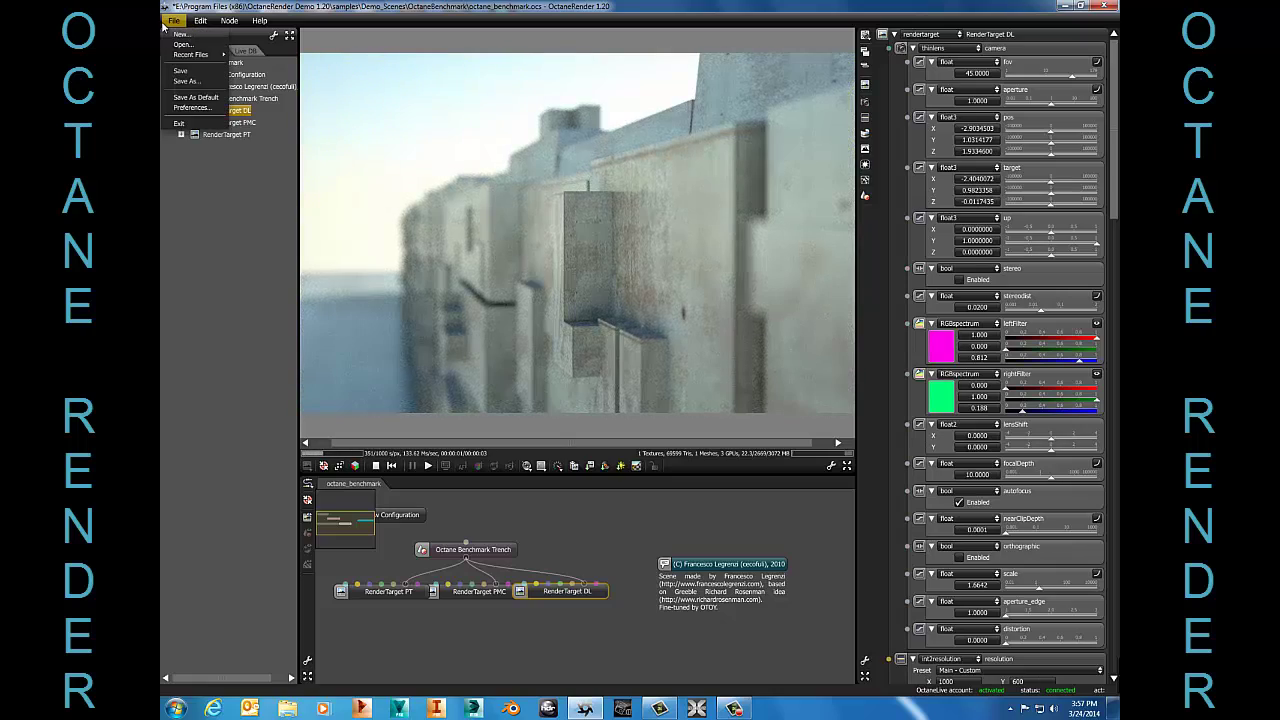
{"action": "left_click", "coordinate": [200, 45]}
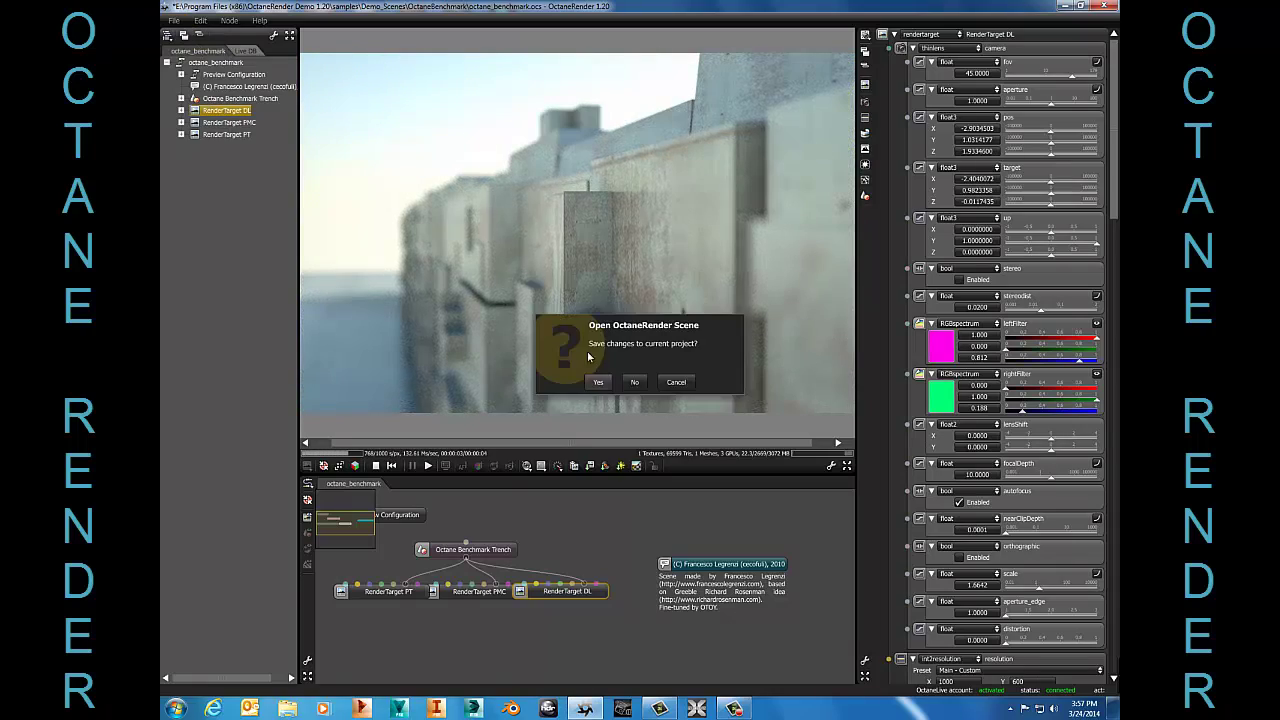
{"action": "left_click", "coordinate": [634, 382]}
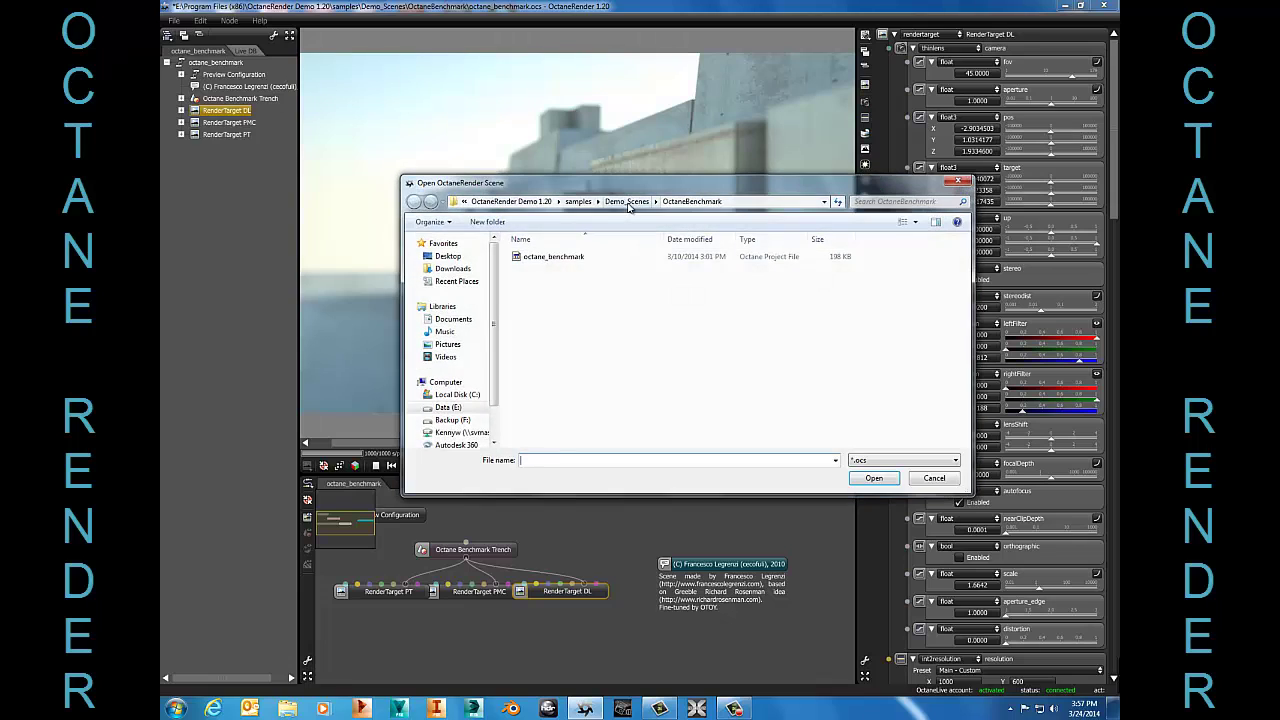
{"action": "left_click", "coordinate": [627, 202]}
{"action": "double_click", "coordinate": [536, 309]}
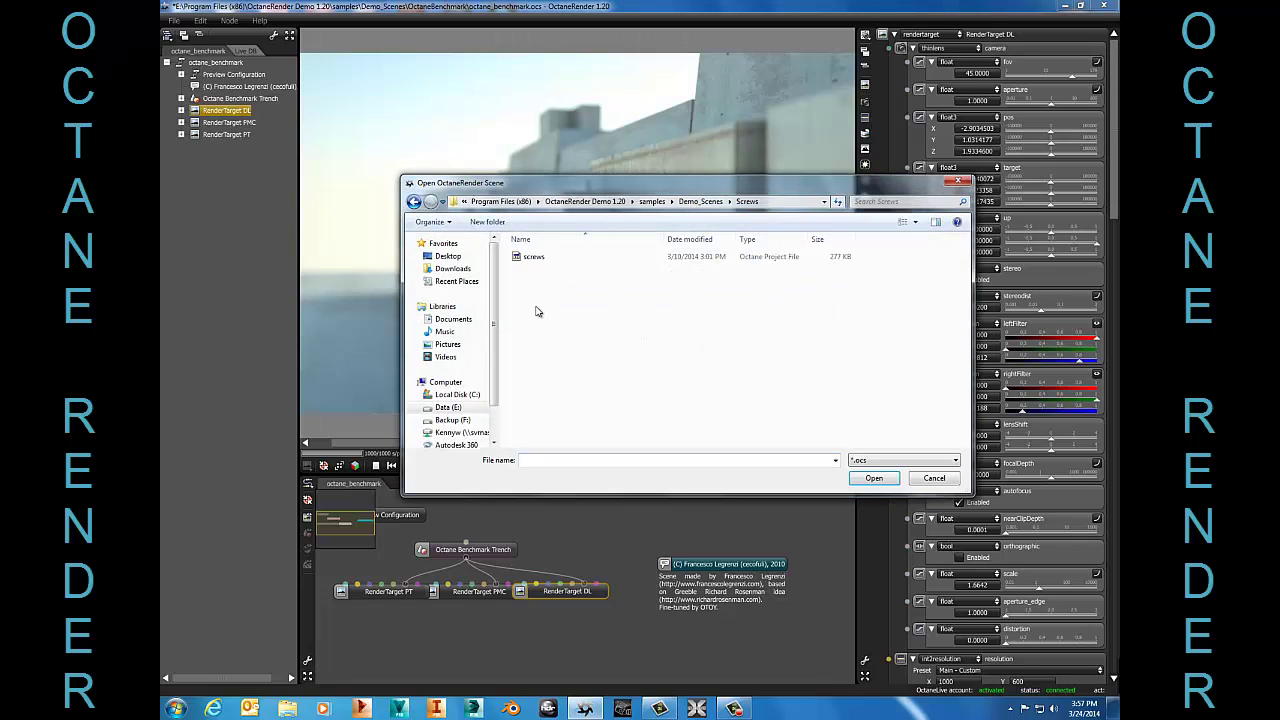
{"action": "double_click", "coordinate": [540, 258]}
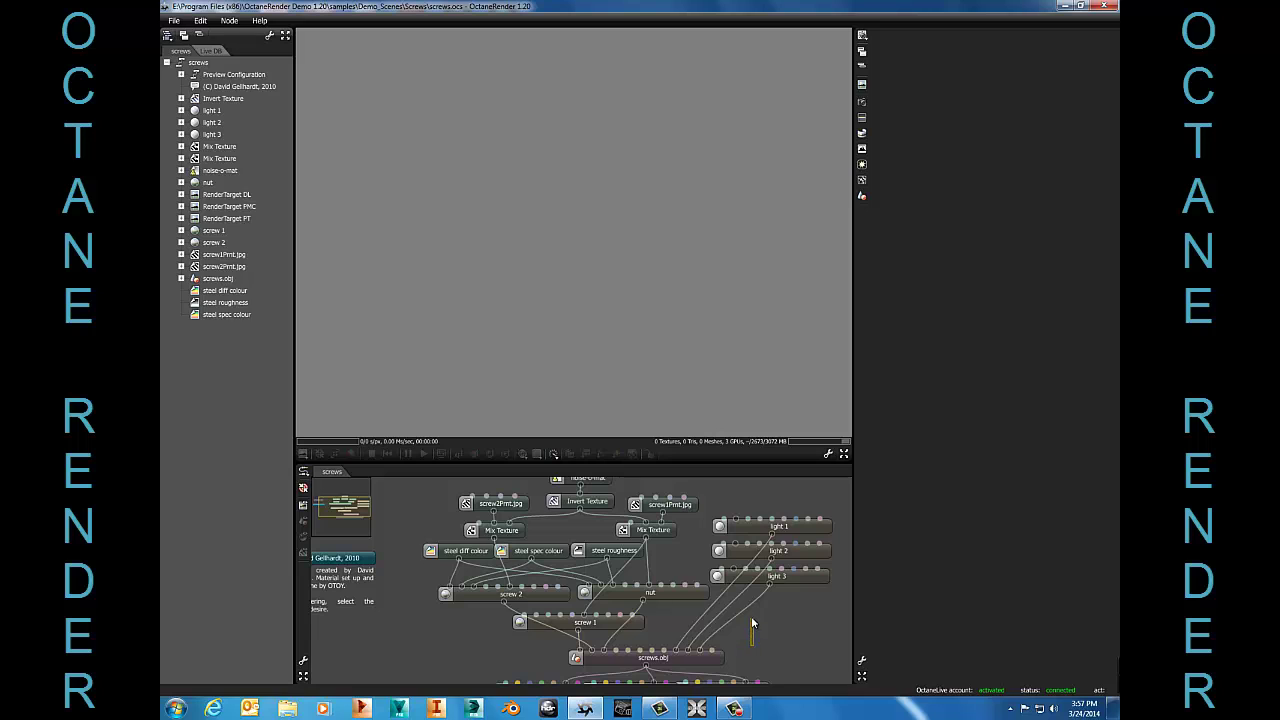
Render the screws through RenderTarget DL, compare RenderTarget PT, then return to DL
{"action": "middle_click_drag", "start_coordinate": [753, 623], "coordinate": [668, 507]}
{"action": "left_click", "coordinate": [653, 560]}
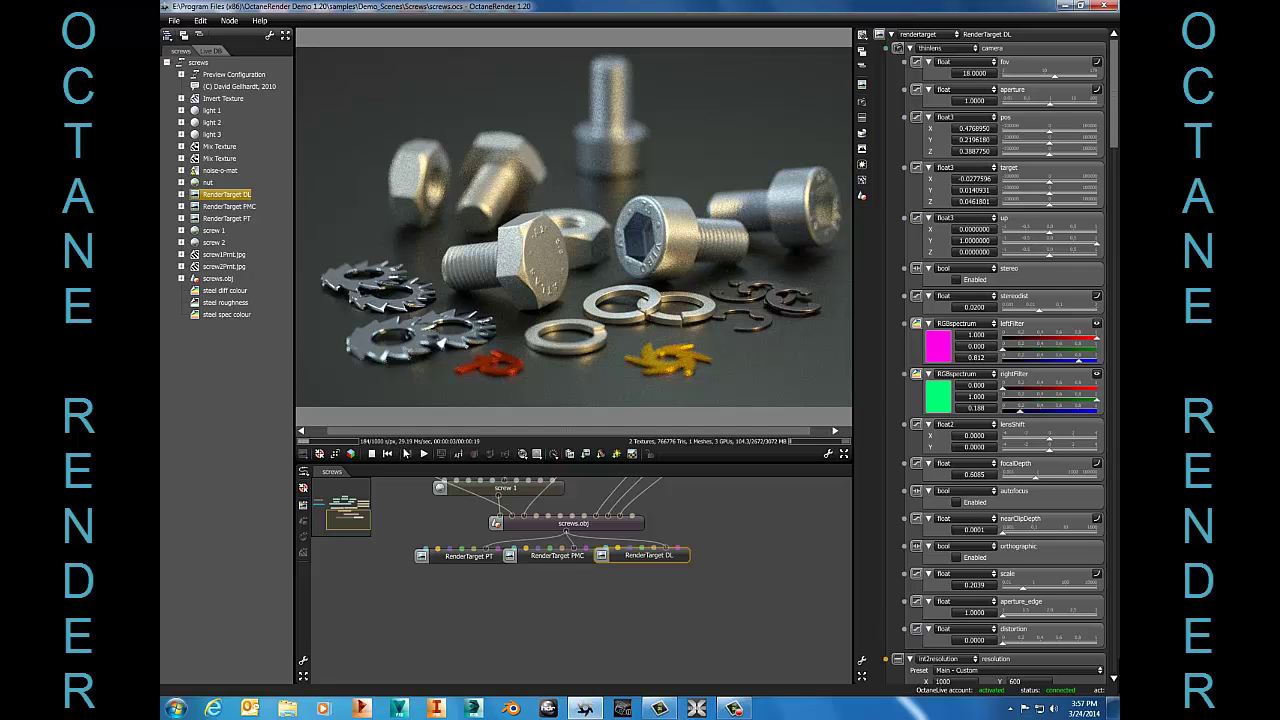
{"action": "left_click", "coordinate": [488, 558]}
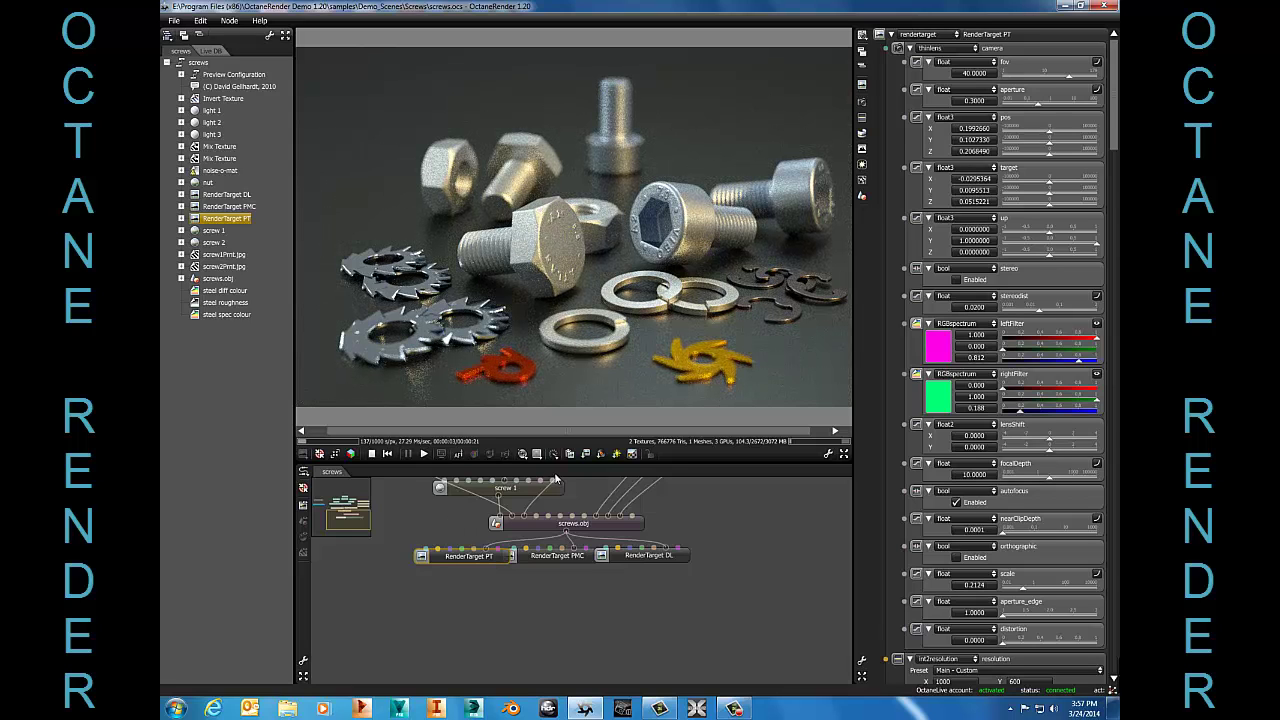
{"action": "left_click", "coordinate": [625, 557]}
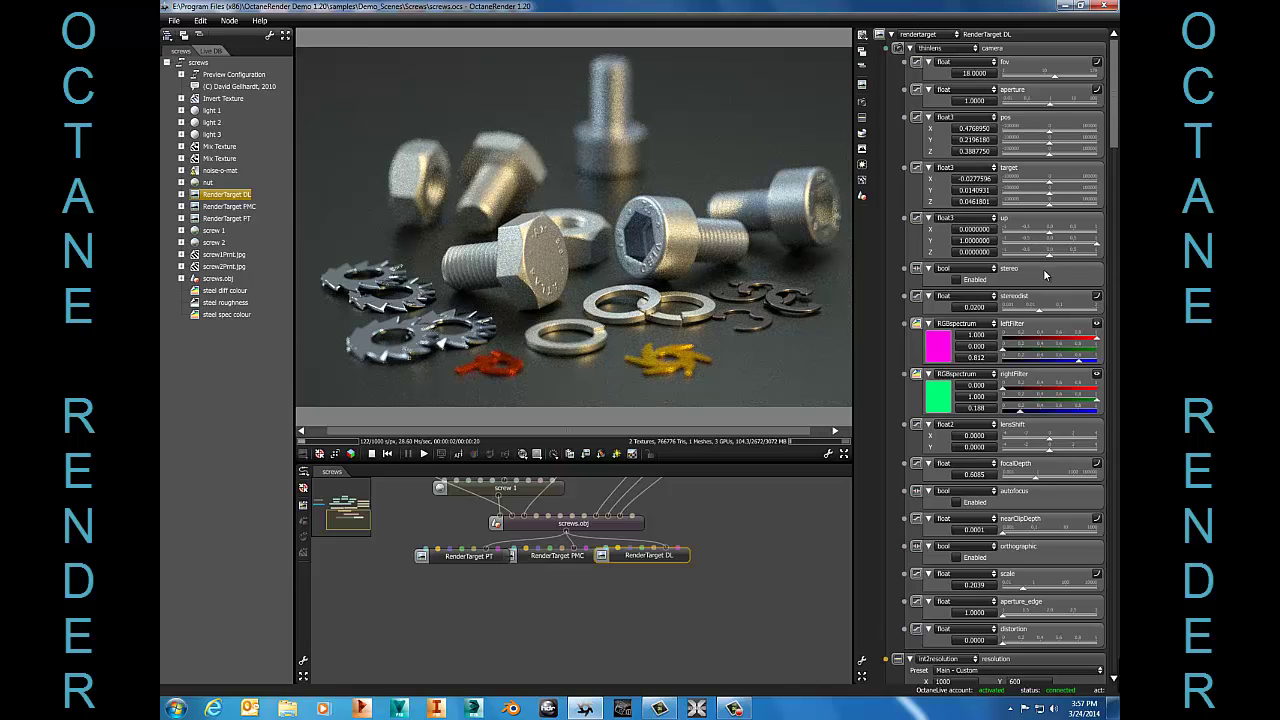
Enable autofocus, frame the red logo piece up close, and lower the aperture to 0.1088
{"action": "left_click", "coordinate": [955, 503]}
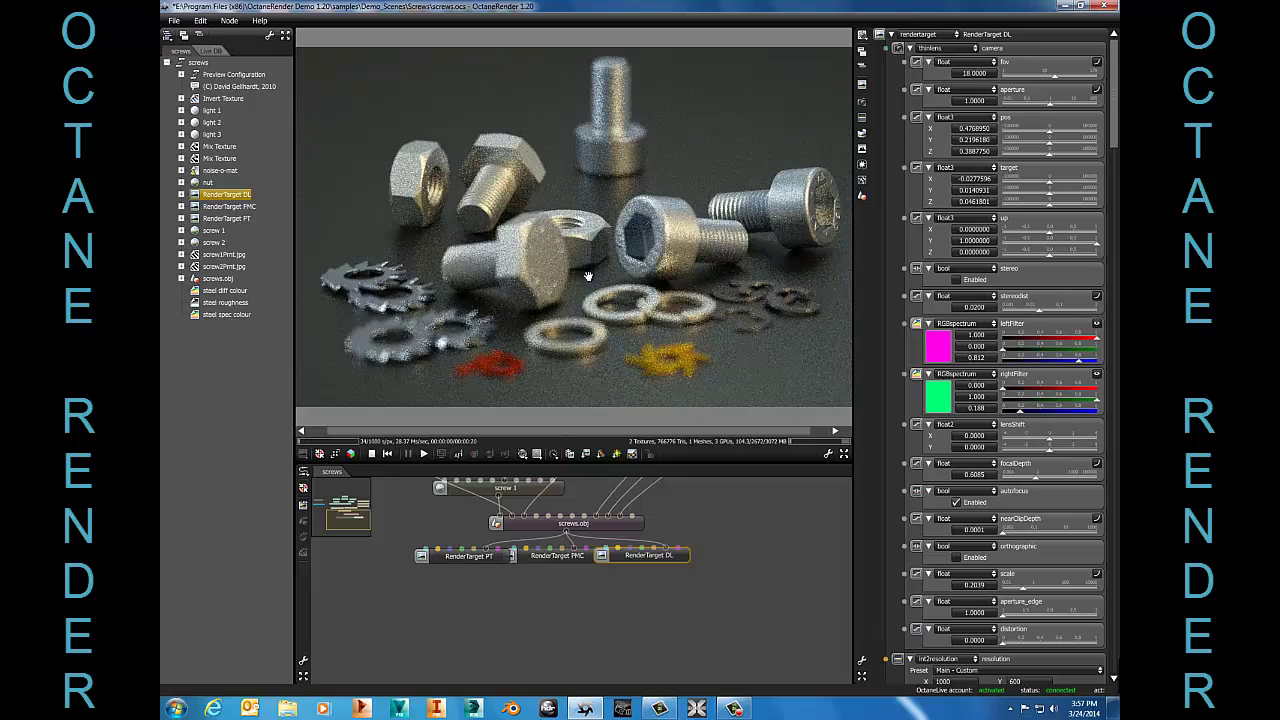
{"action": "scroll", "coordinate": [535, 278], "scroll_direction": "up", "scroll_amount": 5}
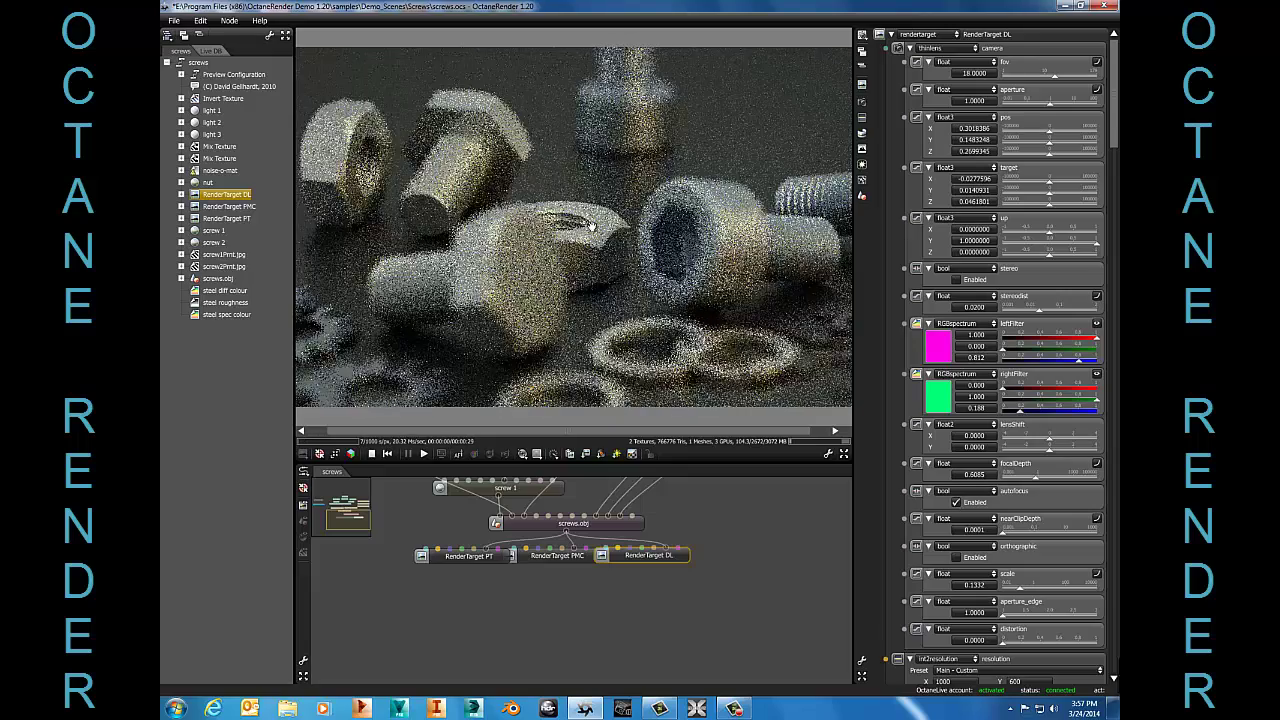
{"action": "scroll", "coordinate": [600, 235], "scroll_direction": "up", "scroll_amount": 5}
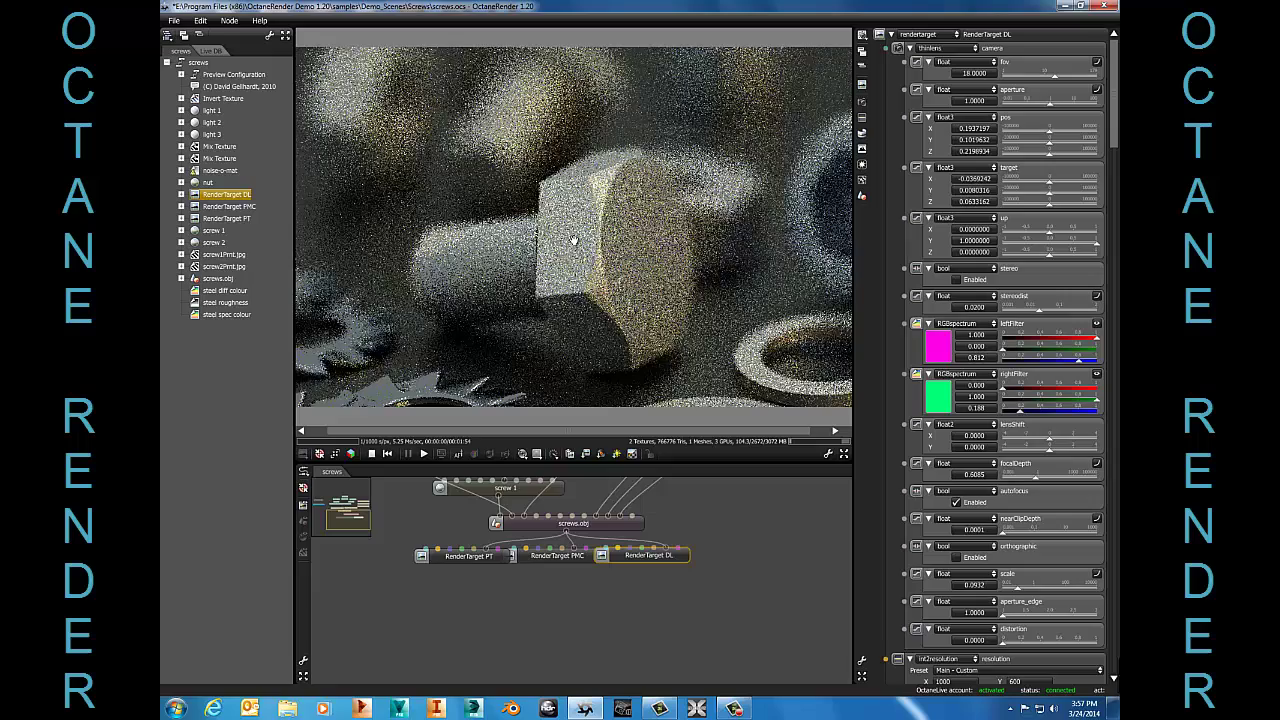
{"action": "left_click_drag", "start_coordinate": [594, 243], "coordinate": [608, 202]}
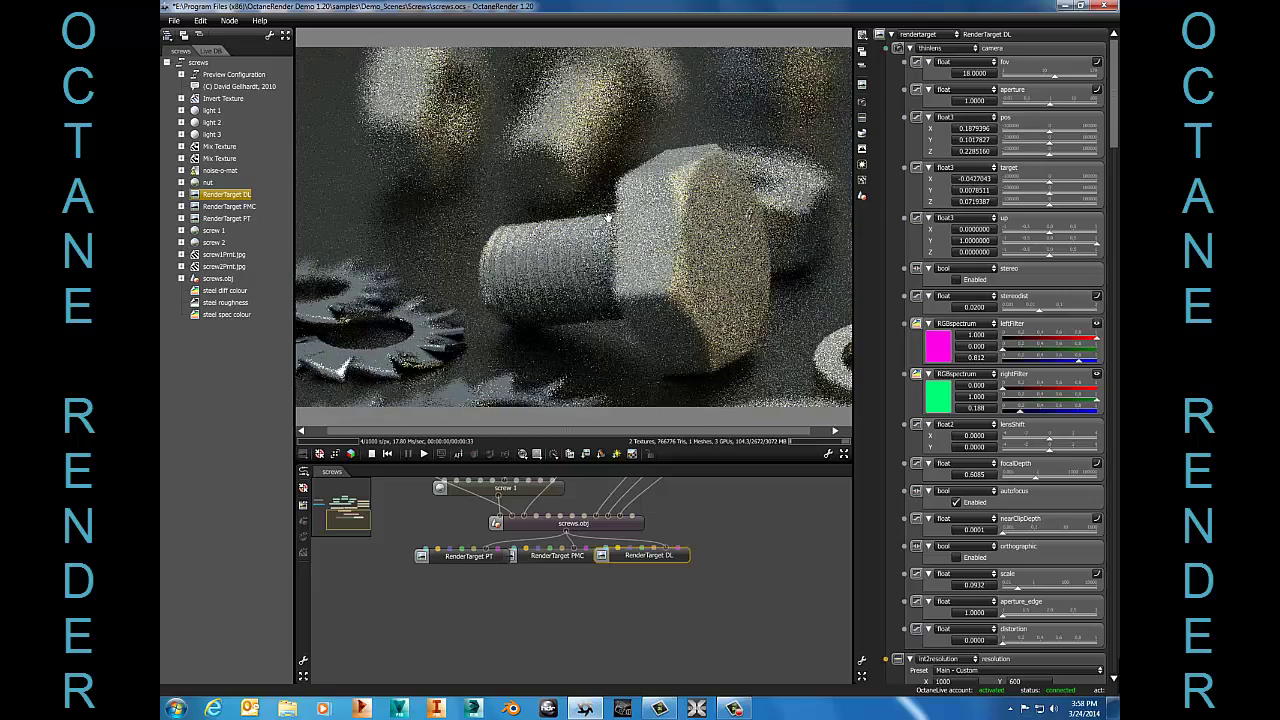
{"action": "scroll", "coordinate": [600, 228], "scroll_direction": "up", "scroll_amount": 3}
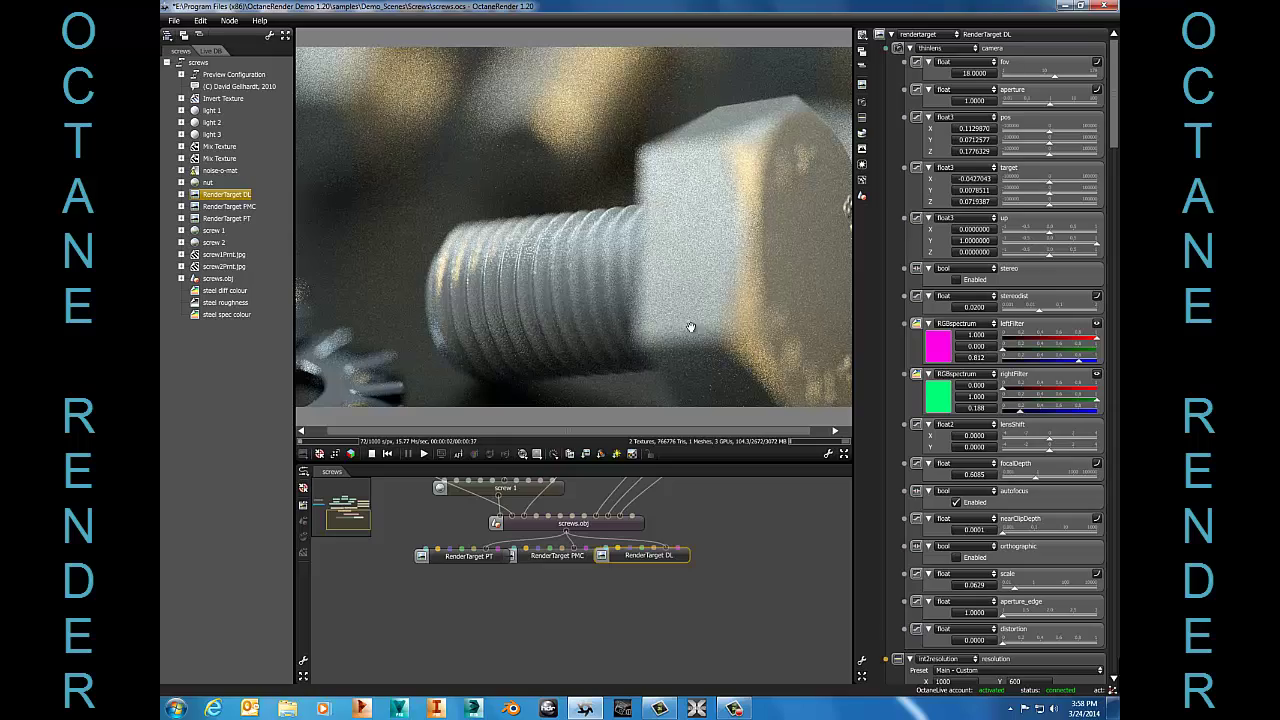
{"action": "left_click_drag", "start_coordinate": [702, 320], "coordinate": [598, 306]}
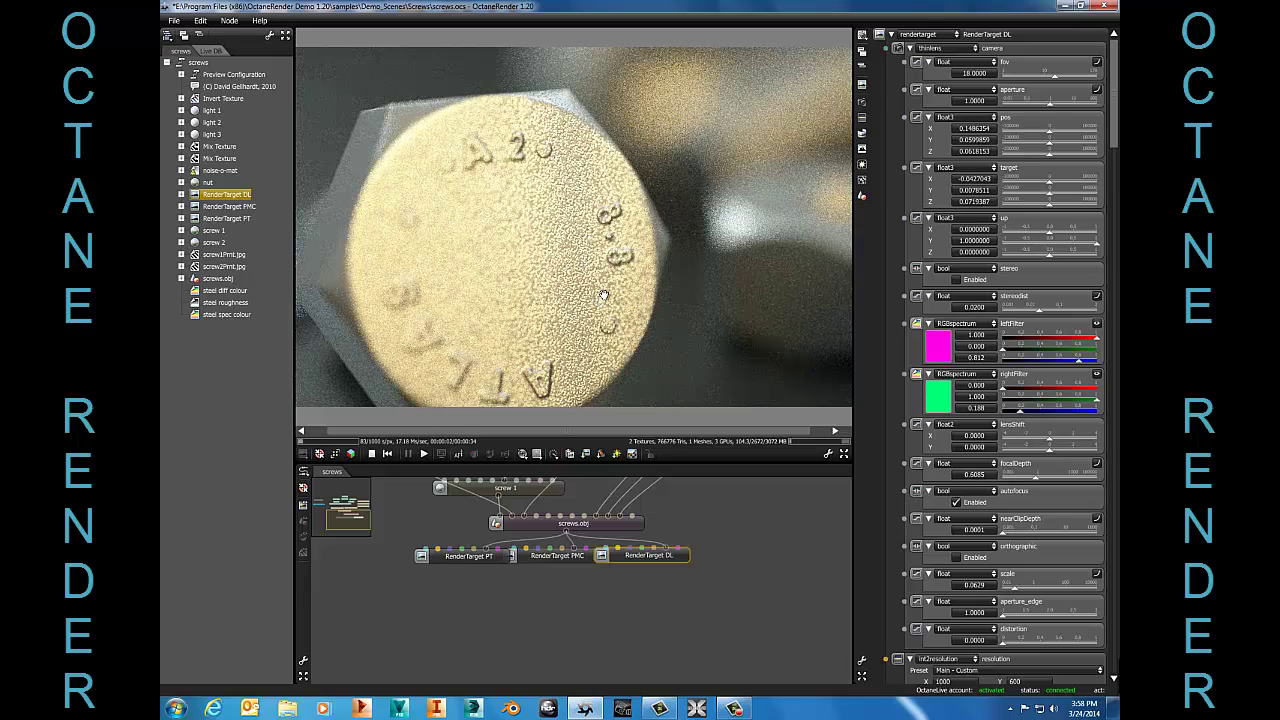
{"action": "left_click_drag", "start_coordinate": [573, 323], "coordinate": [516, 311]}
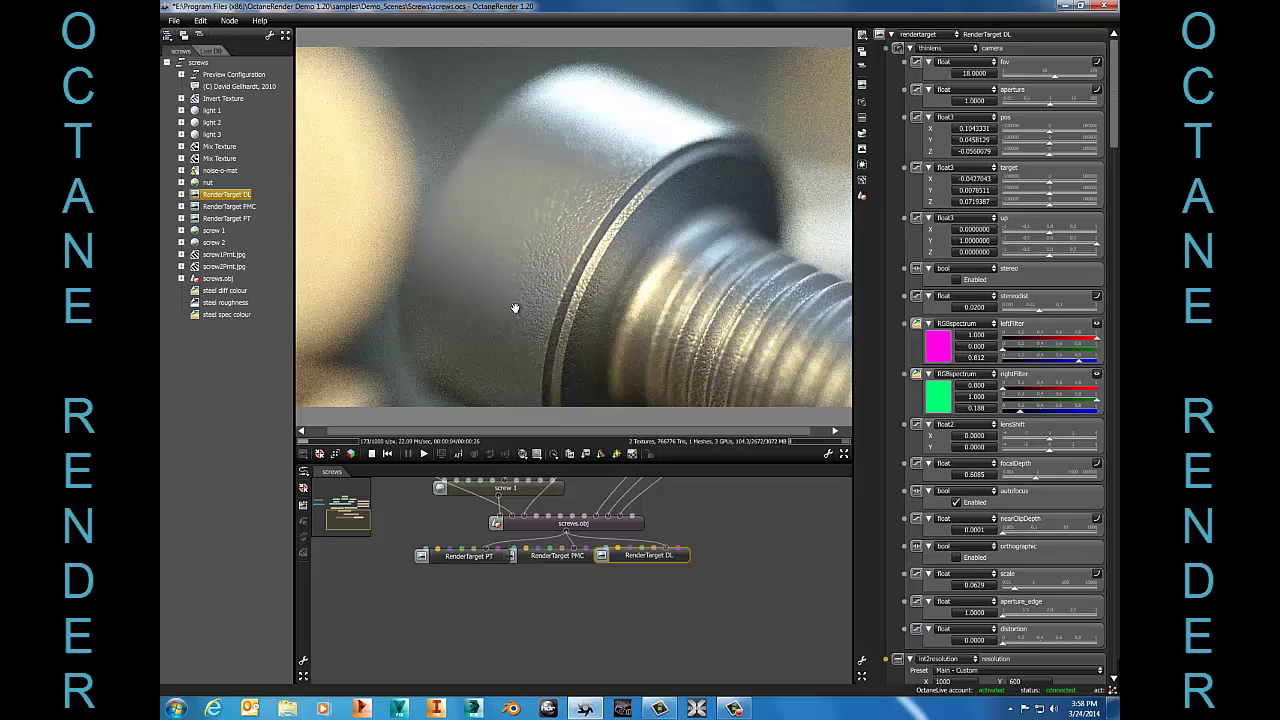
{"action": "left_click_drag", "start_coordinate": [415, 291], "coordinate": [585, 215]}
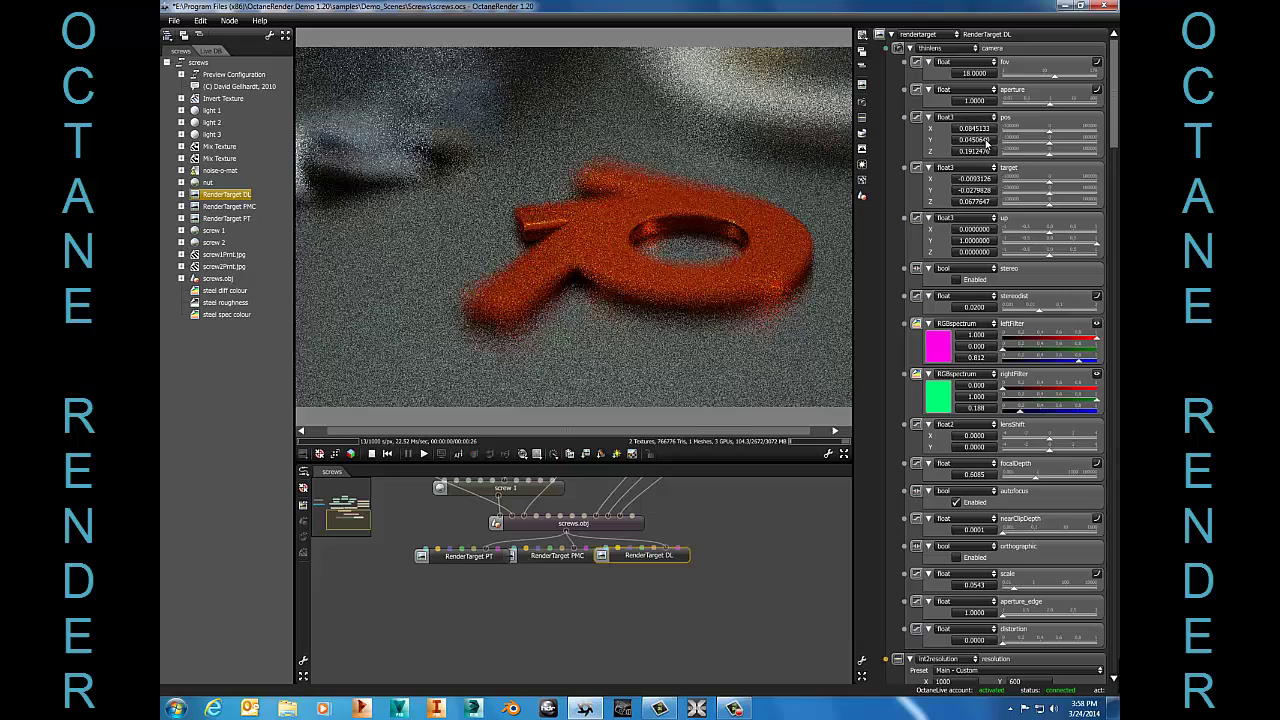
{"action": "left_click_drag", "start_coordinate": [1045, 108], "coordinate": [1024, 112]}
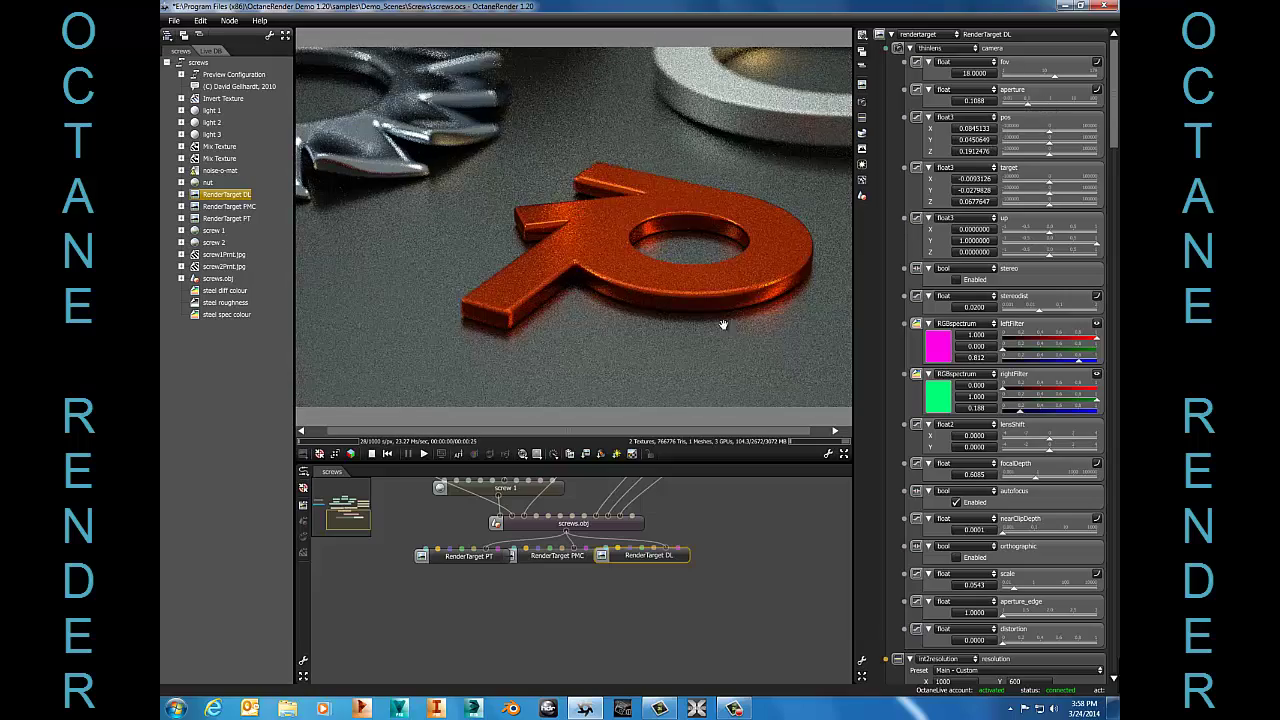
Enable stereo anaglyph rendering and orbit around the screws in magenta/green
{"action": "left_click", "coordinate": [956, 281]}
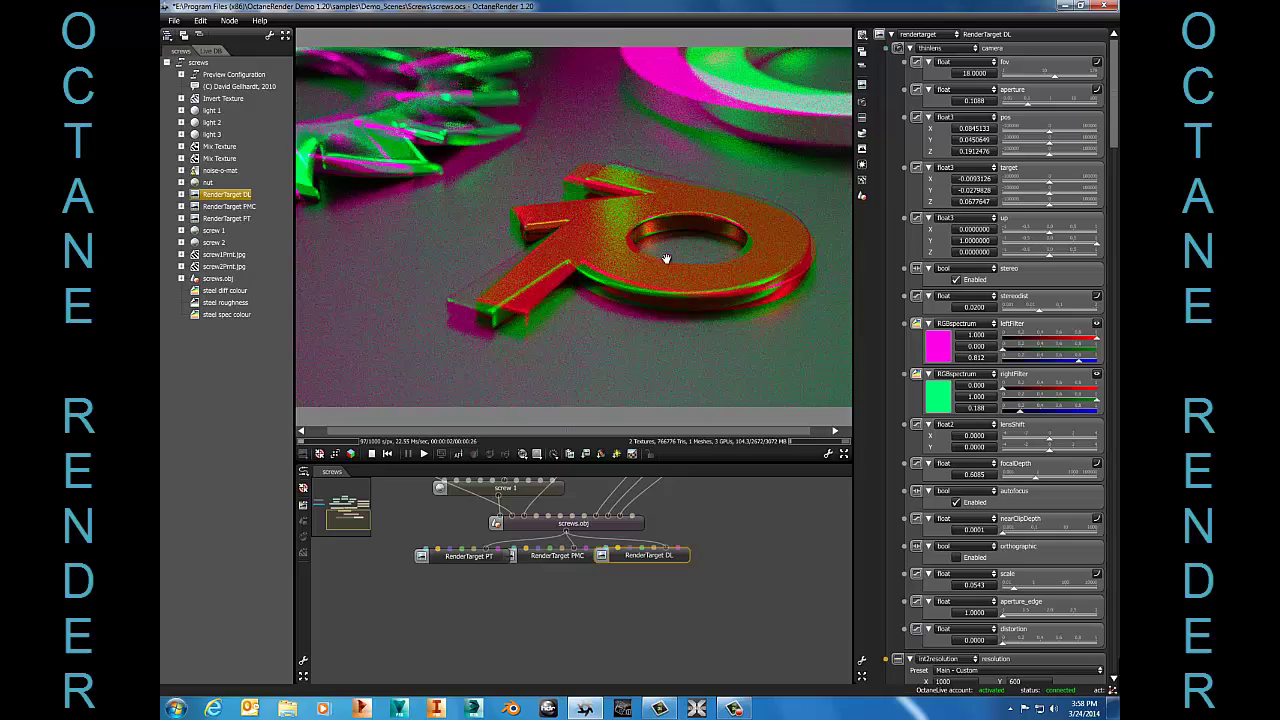
{"action": "left_click_drag", "start_coordinate": [668, 263], "coordinate": [563, 128]}
{"action": "scroll", "coordinate": [557, 200], "scroll_direction": "down", "scroll_amount": 6}
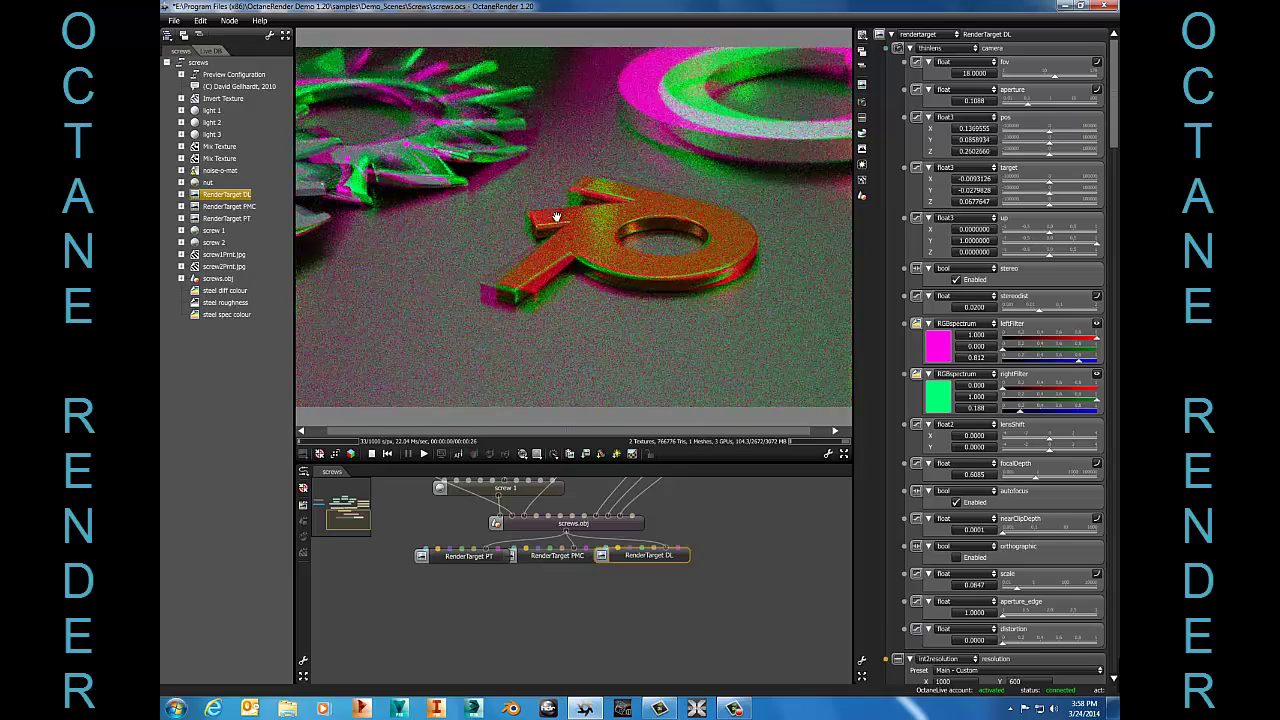
{"action": "left_click_drag", "start_coordinate": [601, 211], "coordinate": [692, 208]}
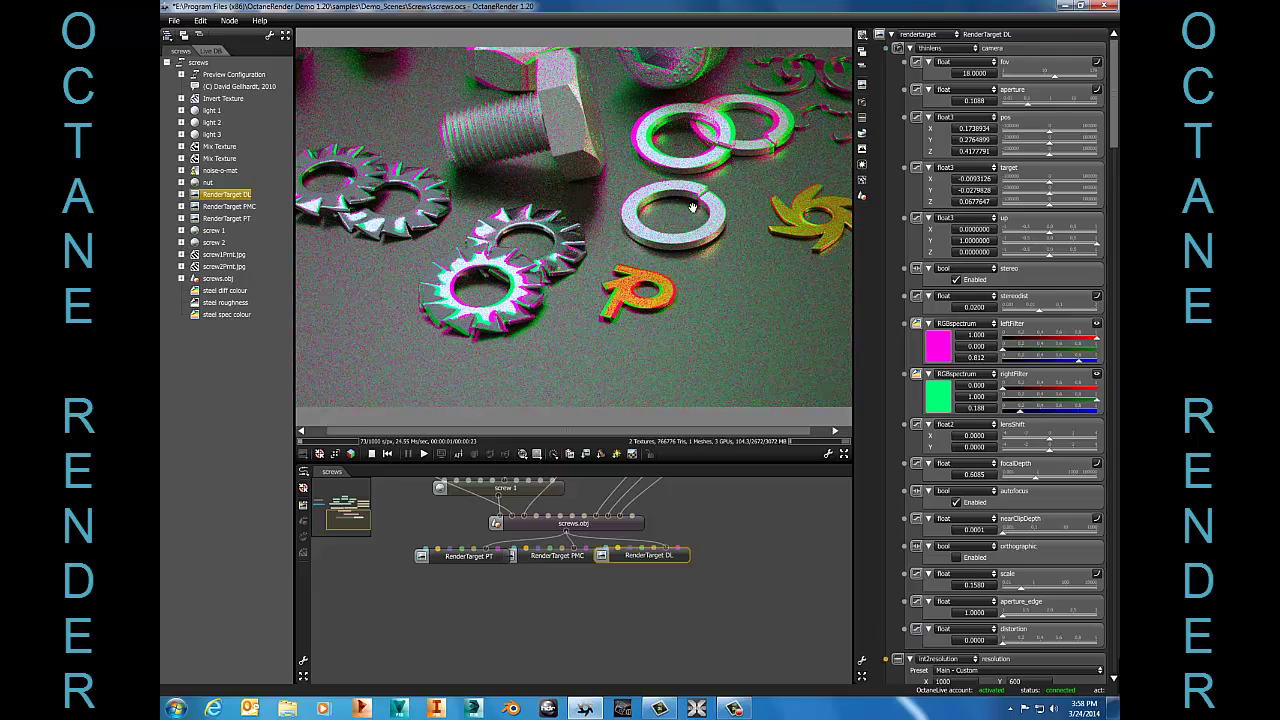
Disable stereo and settle on a higher, wider view of bolts, washers and clips
{"action": "right_click_drag", "start_coordinate": [692, 208], "coordinate": [712, 238]}
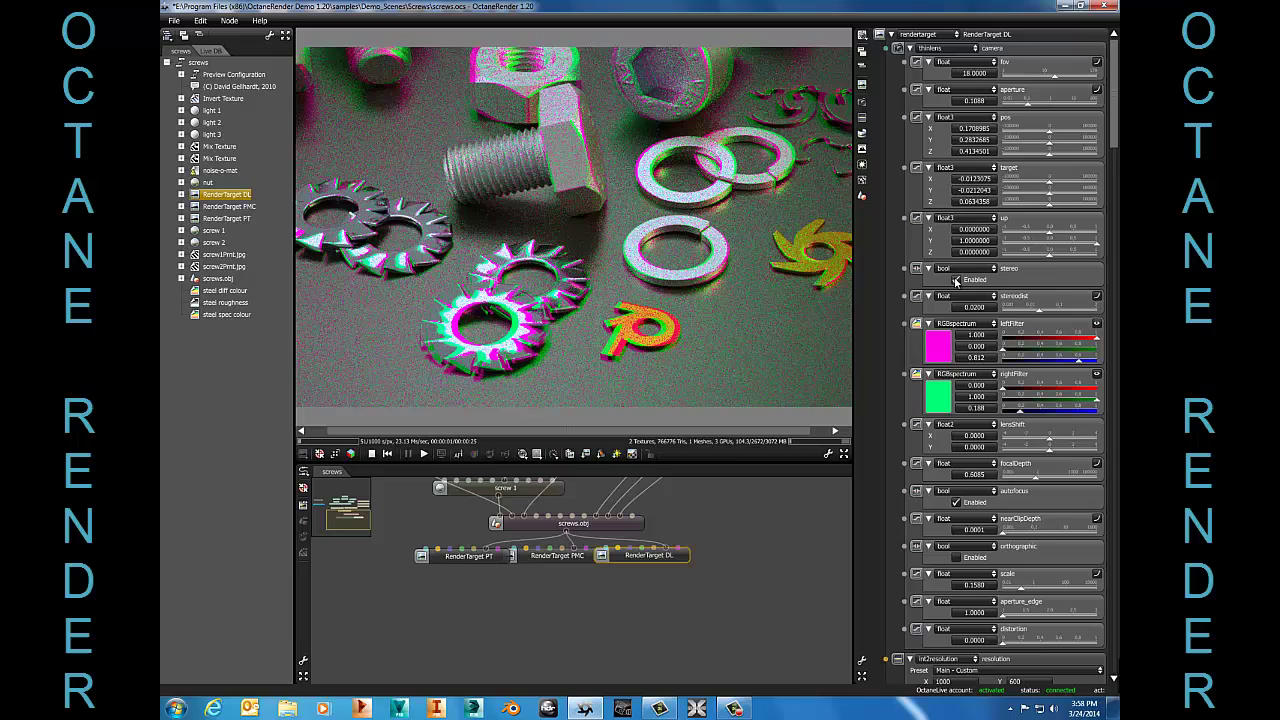
{"action": "left_click", "coordinate": [956, 280]}
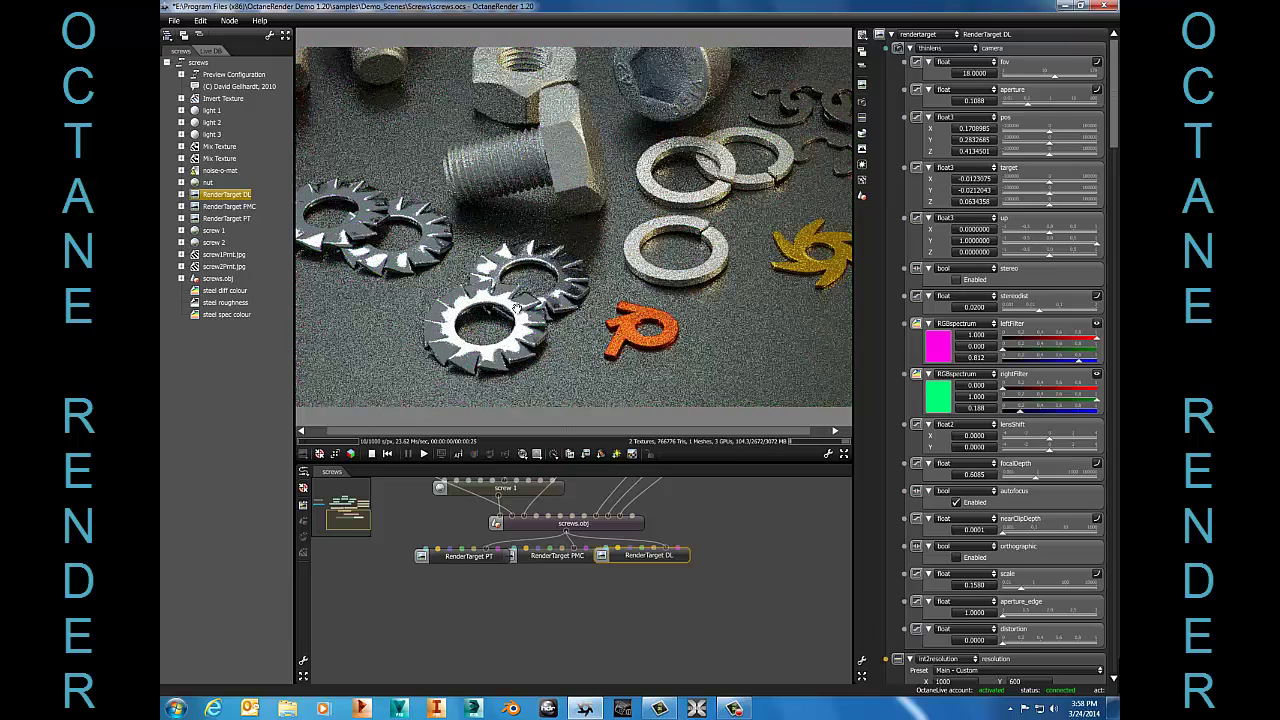
{"action": "left_click_drag", "start_coordinate": [520, 310], "coordinate": [574, 309]}
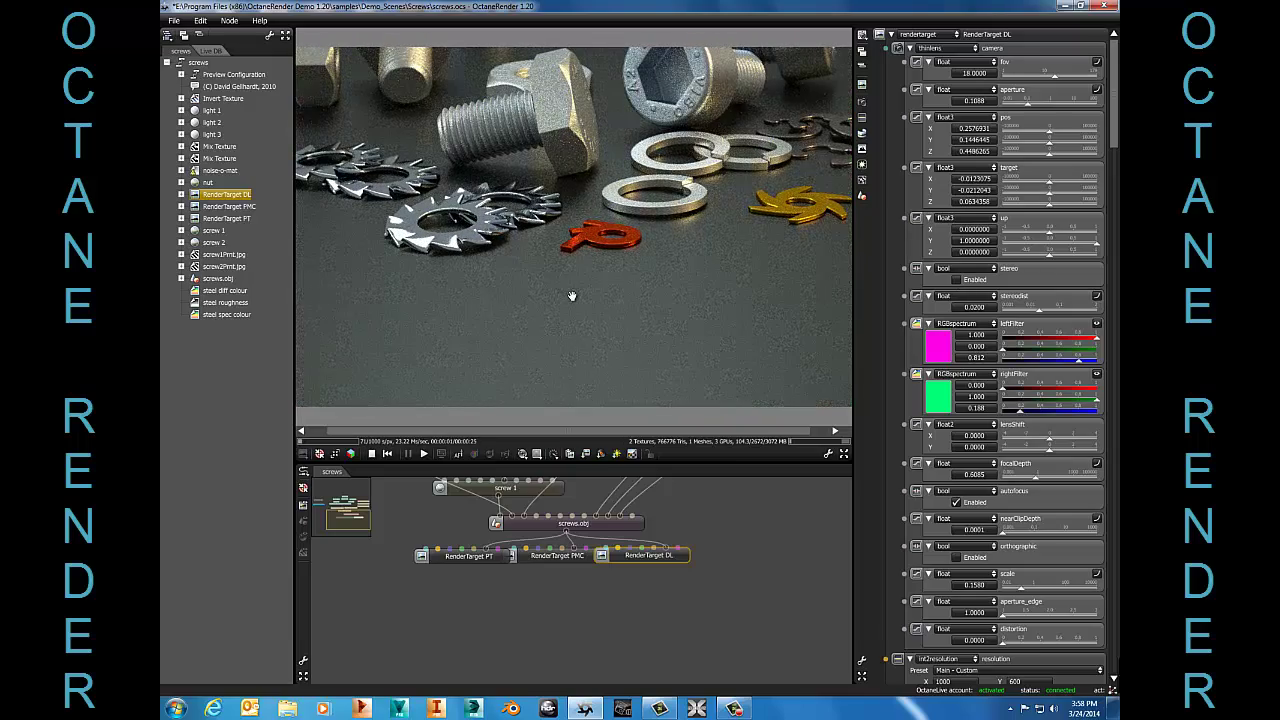
Load Demo_Scenes/Hallway/hallway.ocs, declining to save changes to the screws scene
{"action": "left_click", "coordinate": [174, 20]}
{"action": "left_click", "coordinate": [182, 45]}
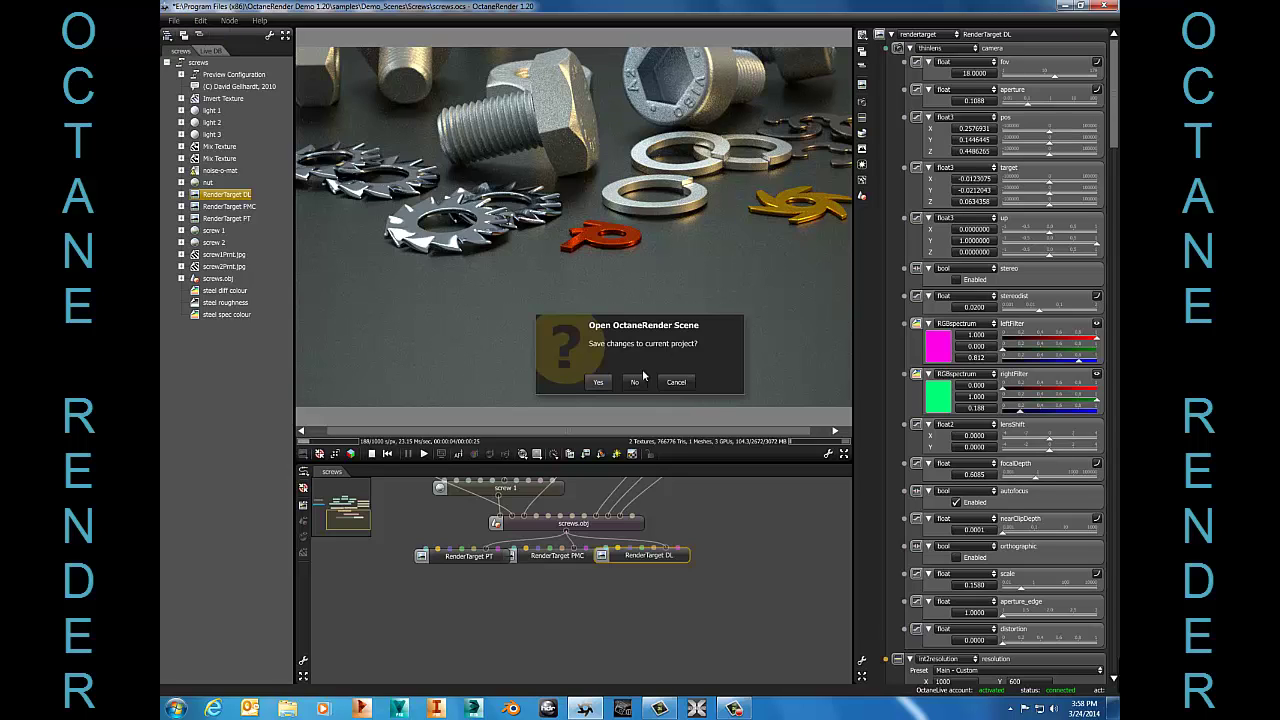
{"action": "left_click", "coordinate": [635, 384]}
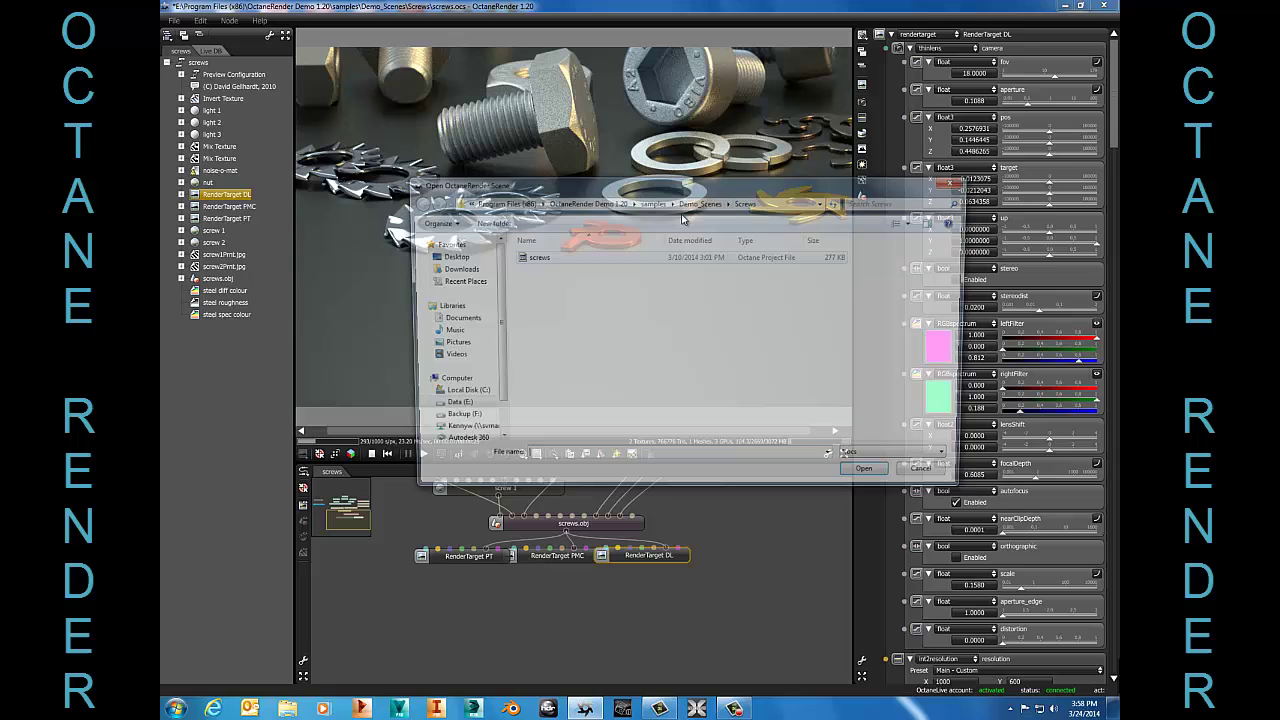
{"action": "left_click", "coordinate": [705, 201]}
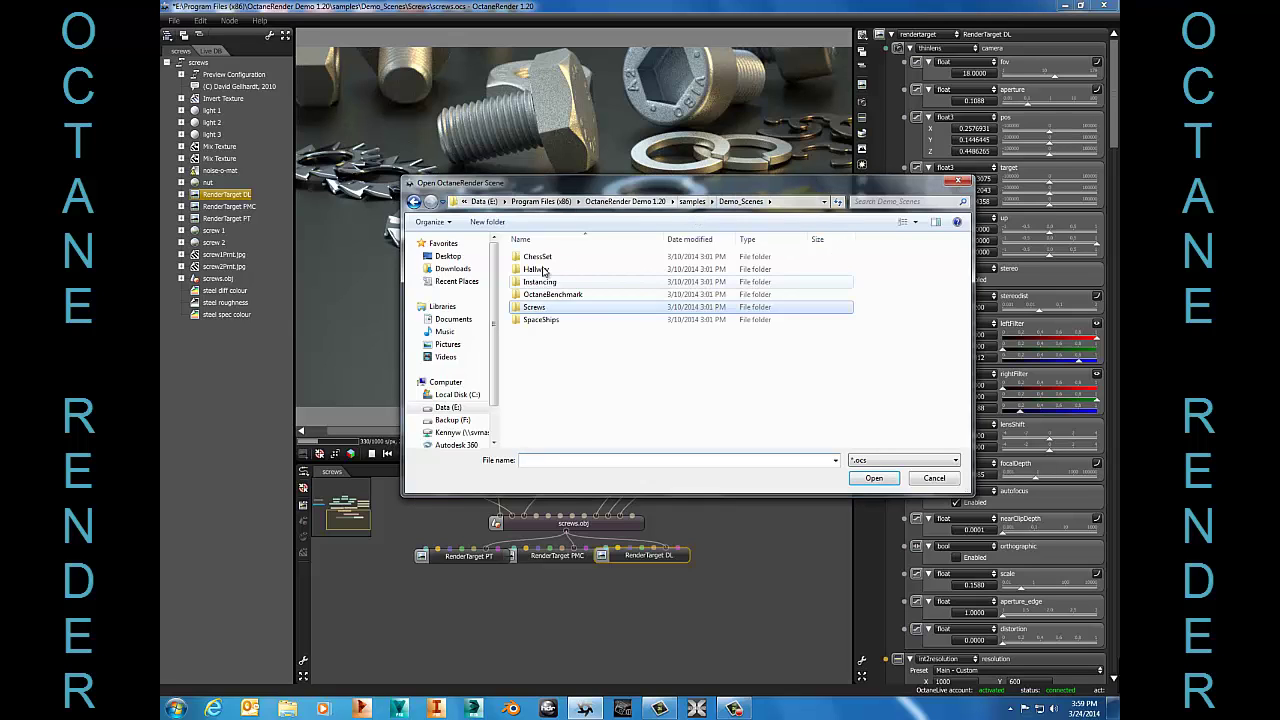
{"action": "double_click", "coordinate": [536, 269]}
{"action": "left_click", "coordinate": [544, 259]}
{"action": "double_click", "coordinate": [544, 259]}
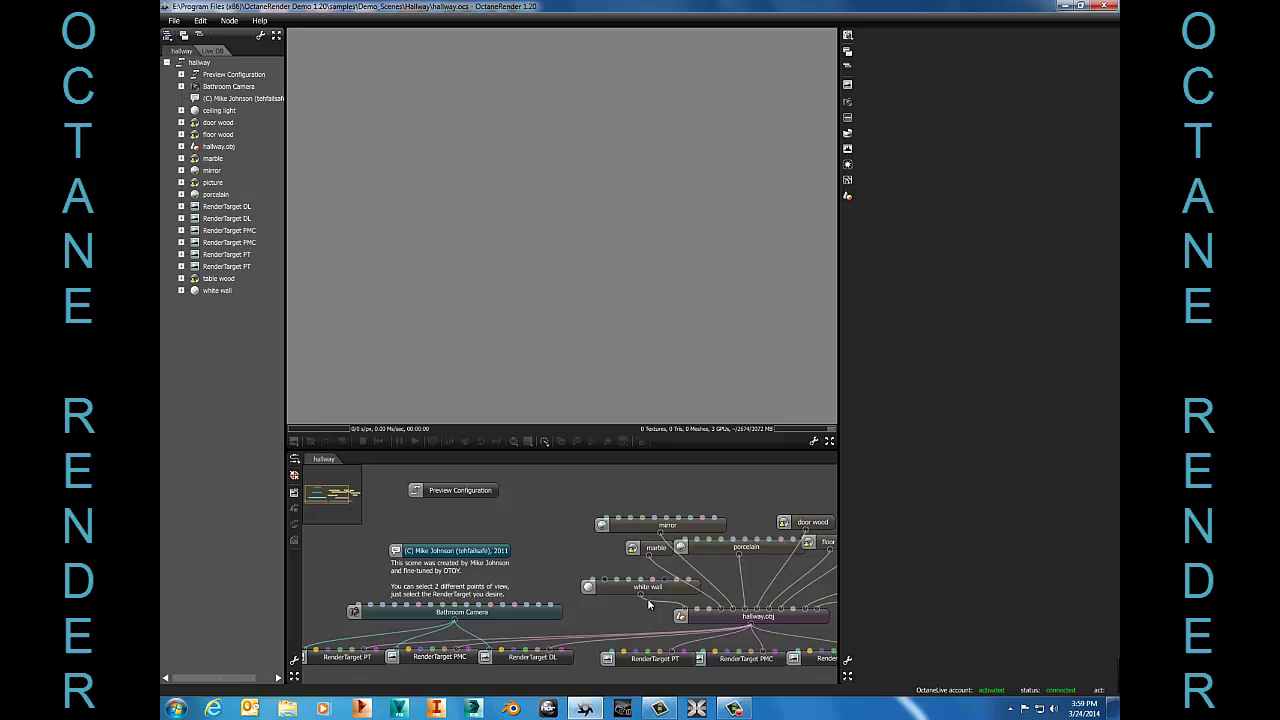
Render the hallway through the RenderTarget DL node, then switch to the RenderTarget PT node
{"action": "middle_click_drag", "start_coordinate": [793, 645], "coordinate": [690, 564]}
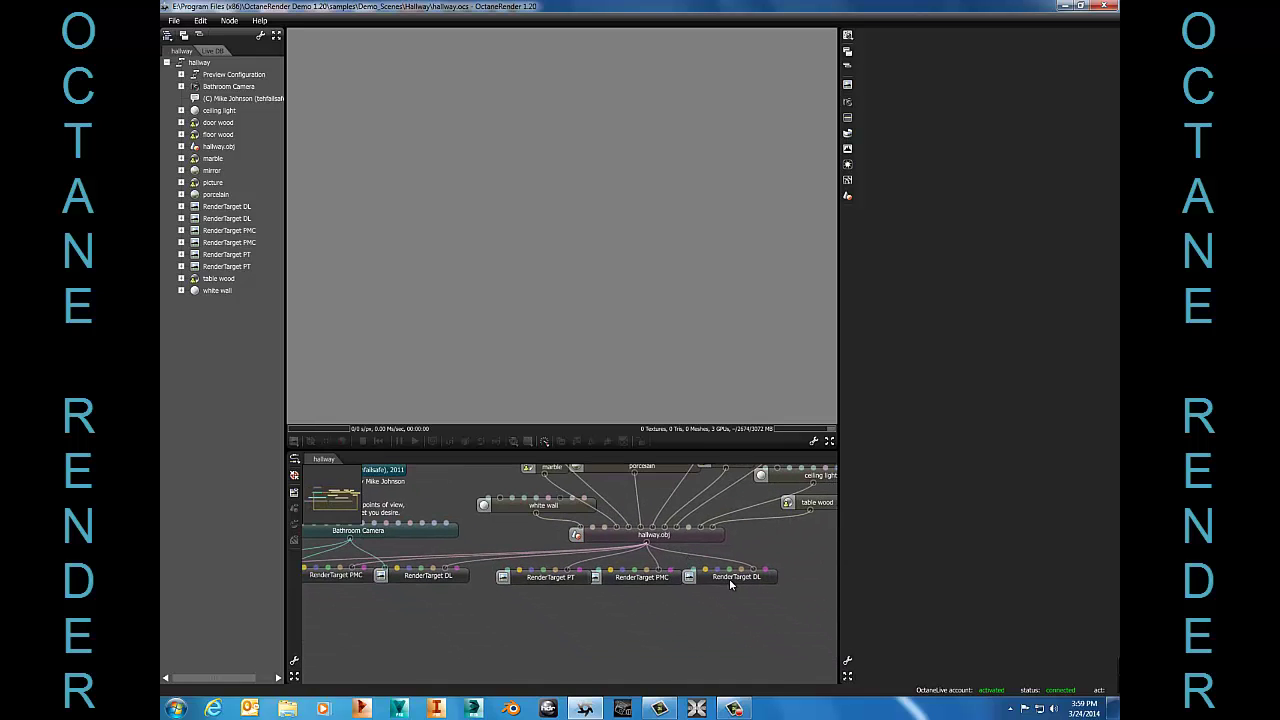
{"action": "left_click", "coordinate": [732, 580]}
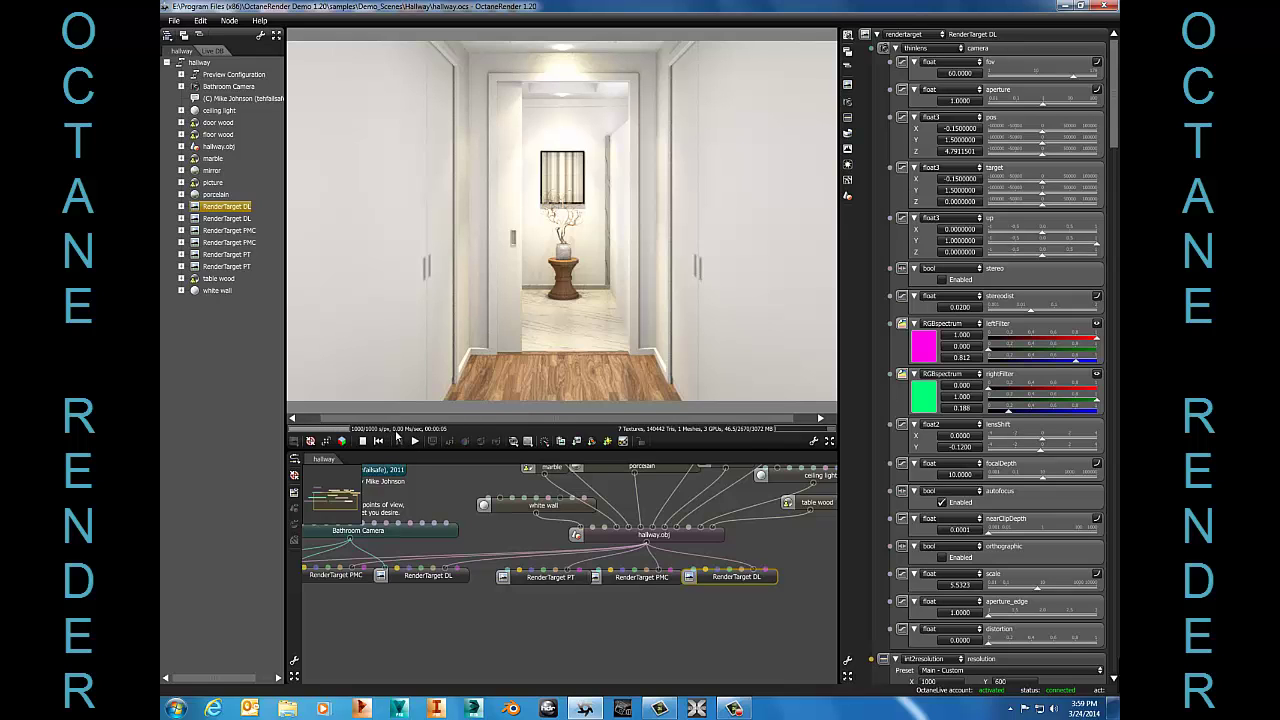
{"action": "left_click", "coordinate": [534, 583]}
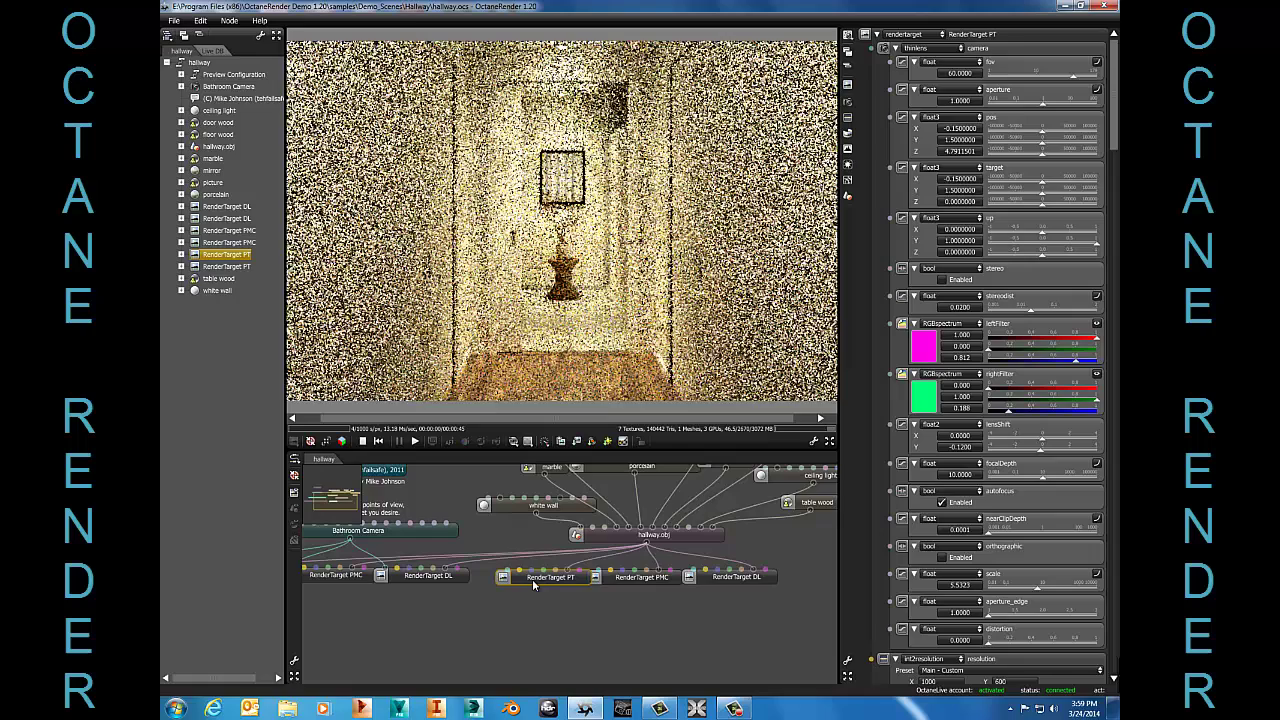